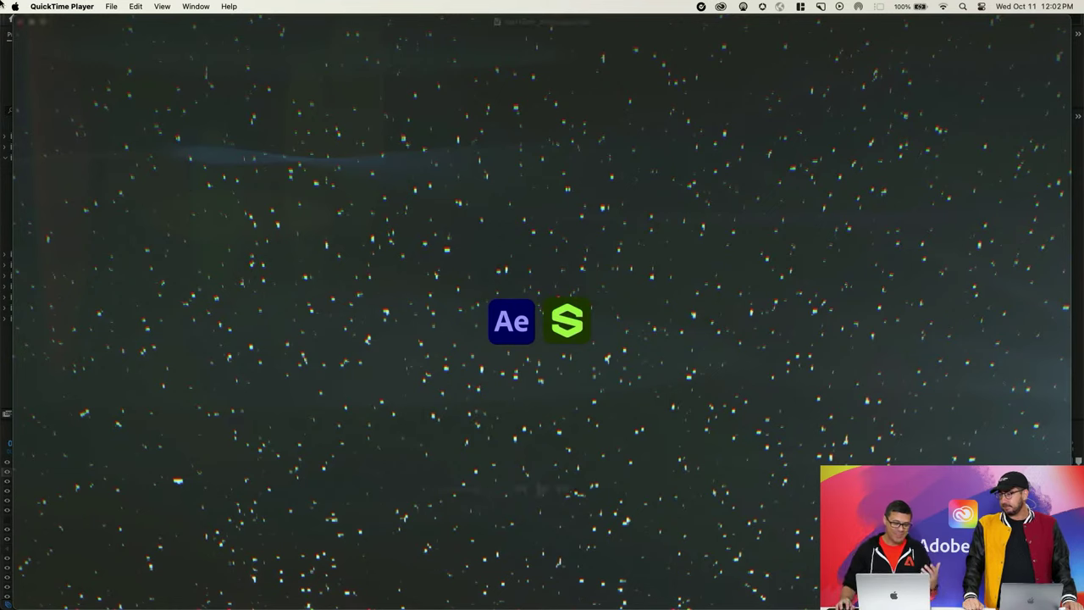
Minimize the starfield video and examine the rocky terrain of the After Effects 3d composition from different angles and distances.
{"action": "mouse_move", "coordinate": [33, 32]}
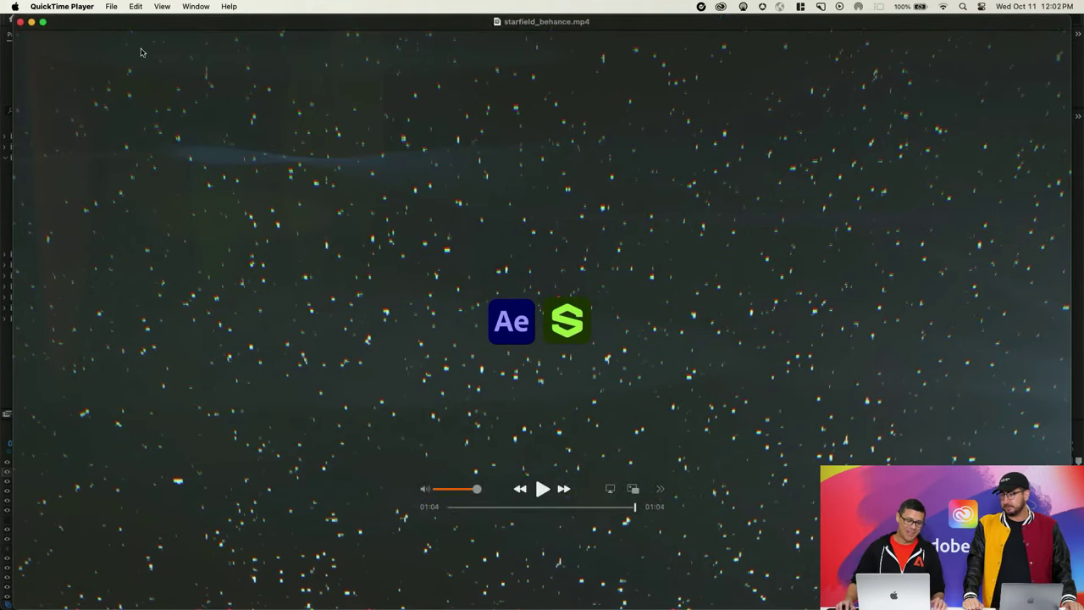
{"action": "left_click", "coordinate": [32, 22]}
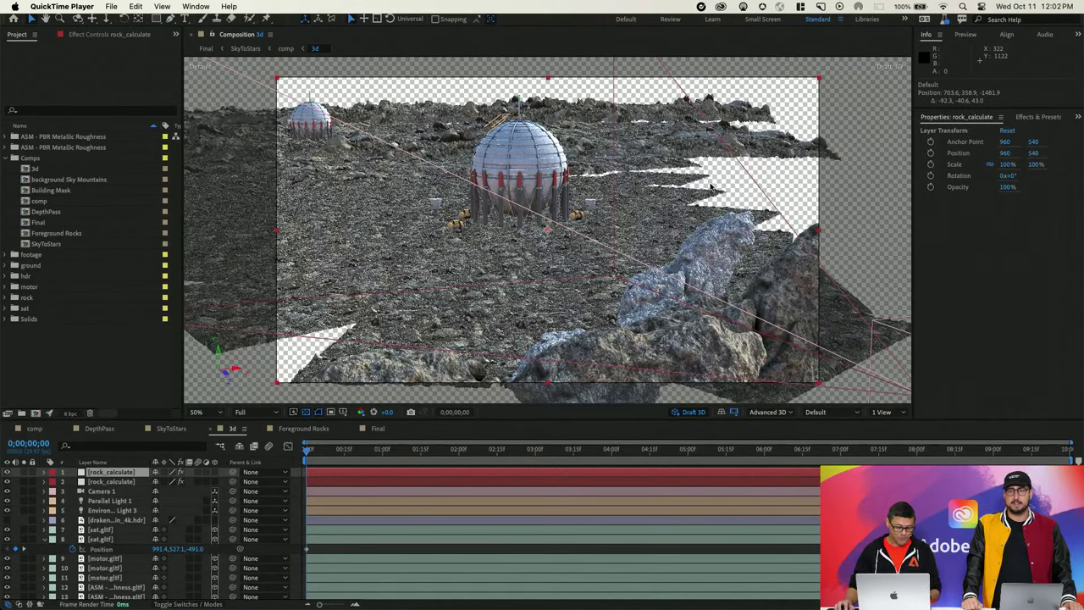
{"action": "left_click_drag", "start_coordinate": [601, 257], "coordinate": [611, 246], "text": "alt"}
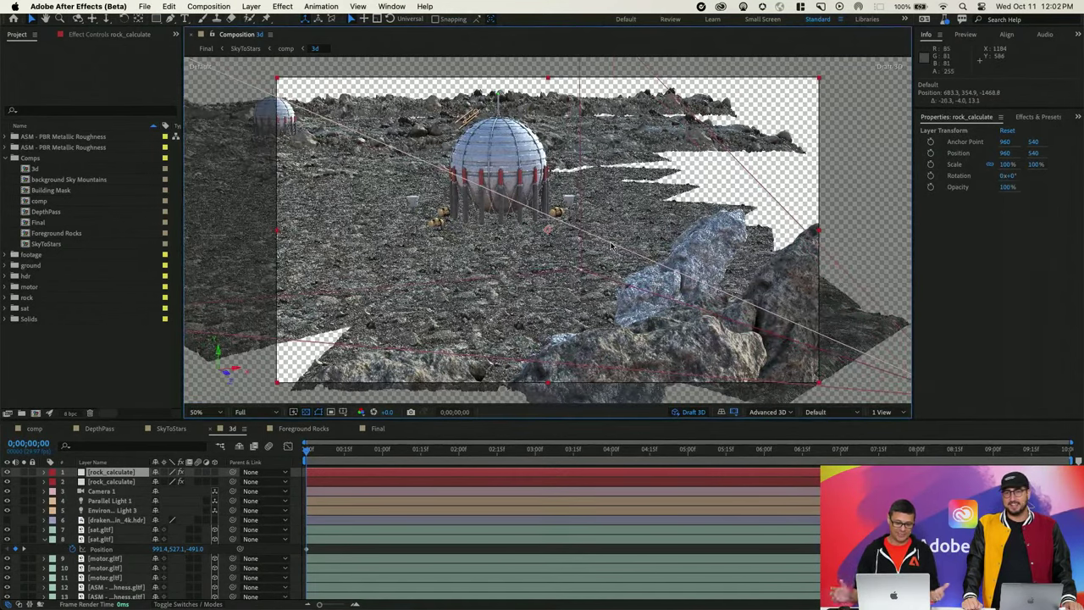
{"action": "left_click_drag", "start_coordinate": [727, 217], "coordinate": [499, 234], "text": "alt"}
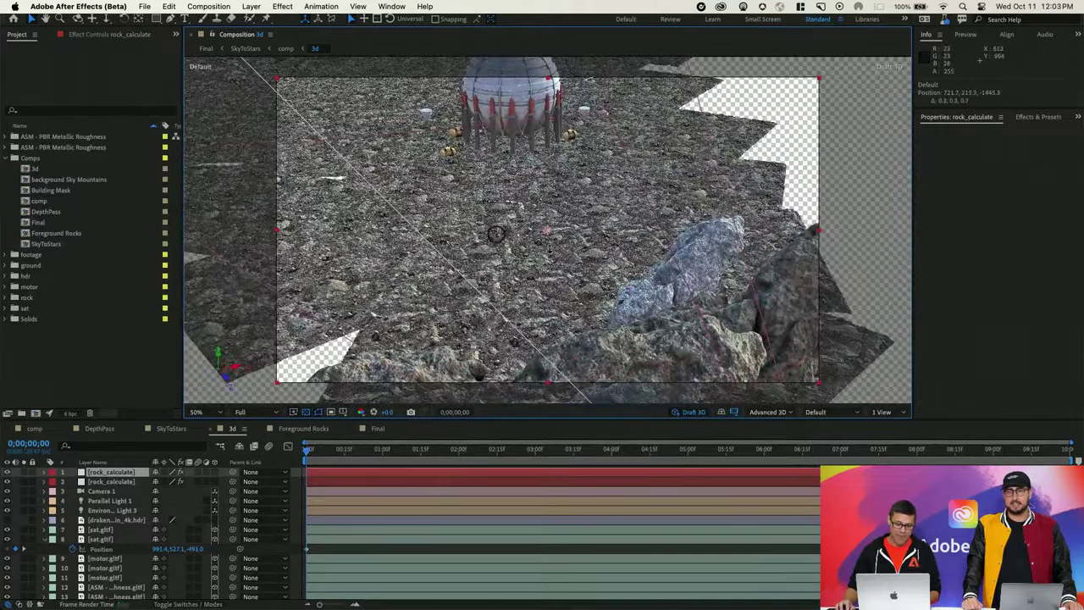
{"action": "key", "text": "f"}
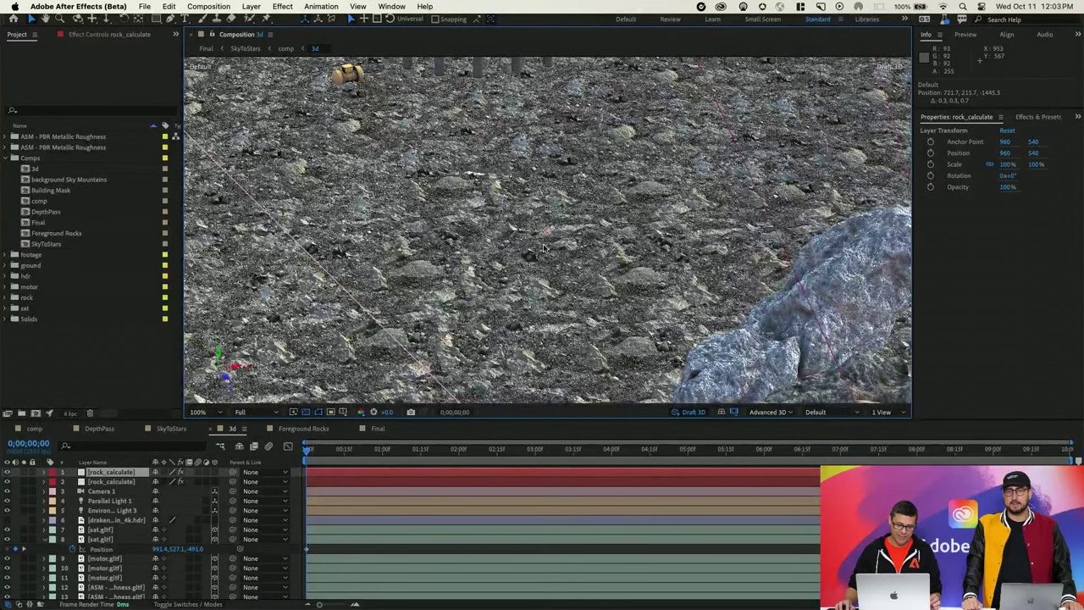
{"action": "scroll", "coordinate": [549, 252], "scroll_direction": "down", "scroll_amount": 2}
{"action": "scroll", "coordinate": [549, 252], "scroll_direction": "down", "scroll_amount": 2}
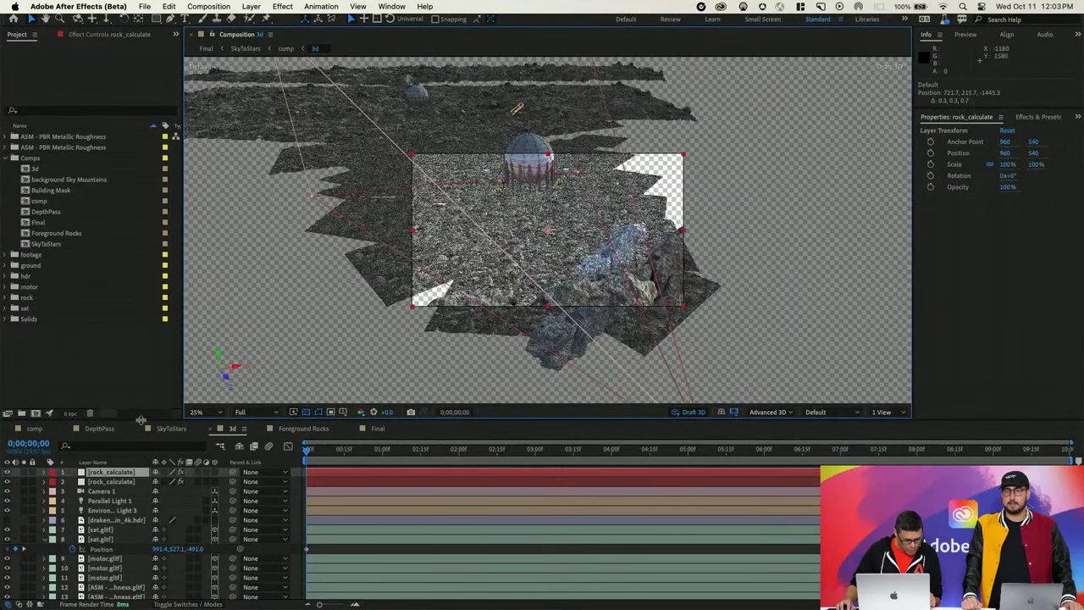
Enlarge the timeline and move the ground.glb tile on layer 17 to about position 1258, 522, -953.
{"action": "left_click_drag", "start_coordinate": [143, 409], "coordinate": [143, 291]}
{"action": "left_click", "coordinate": [120, 516]}
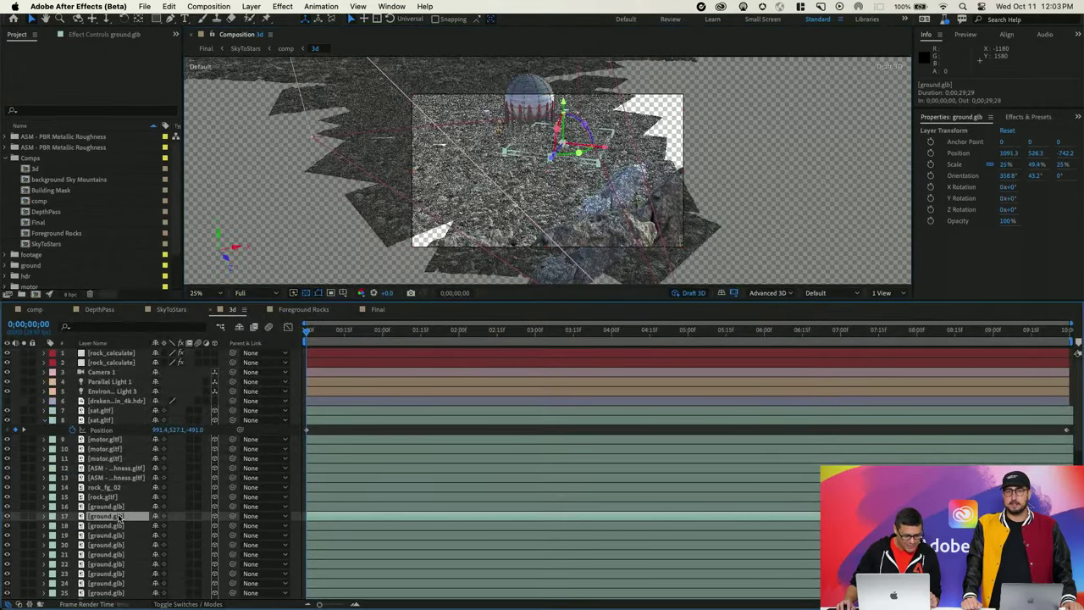
{"action": "scroll", "coordinate": [563, 145], "scroll_direction": "up", "scroll_amount": 2}
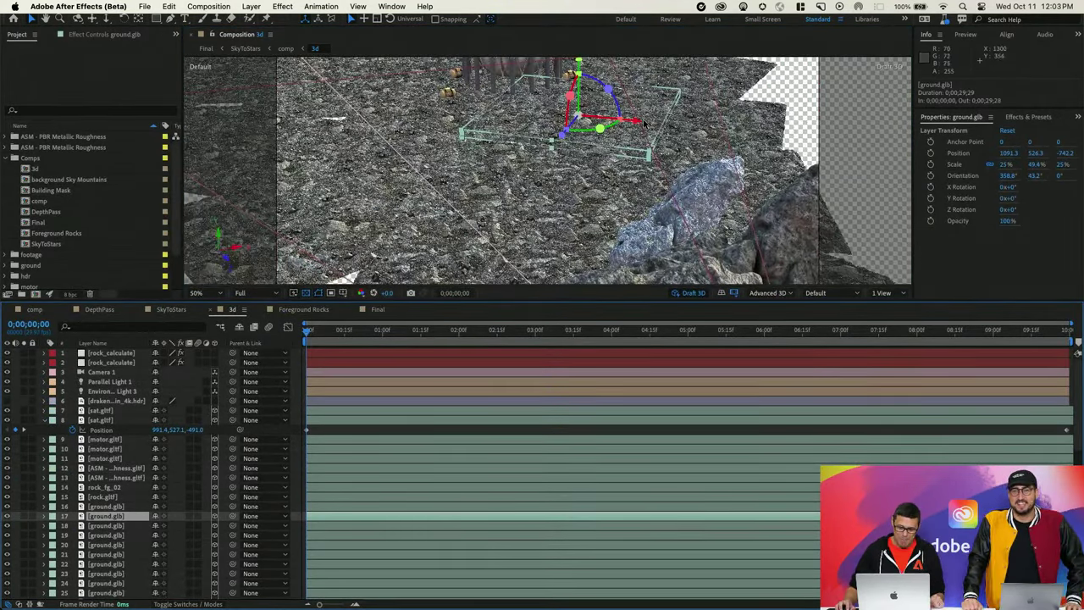
{"action": "left_click_drag", "start_coordinate": [638, 122], "coordinate": [748, 198]}
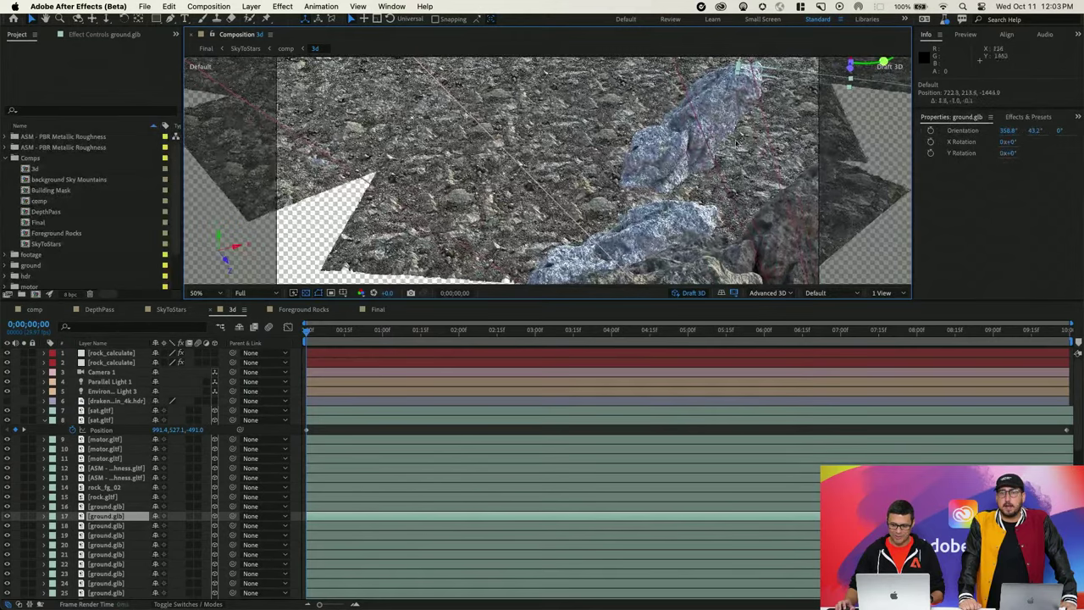
{"action": "key", "text": "period"}
{"action": "key", "text": "comma"}
{"action": "key", "text": "comma"}
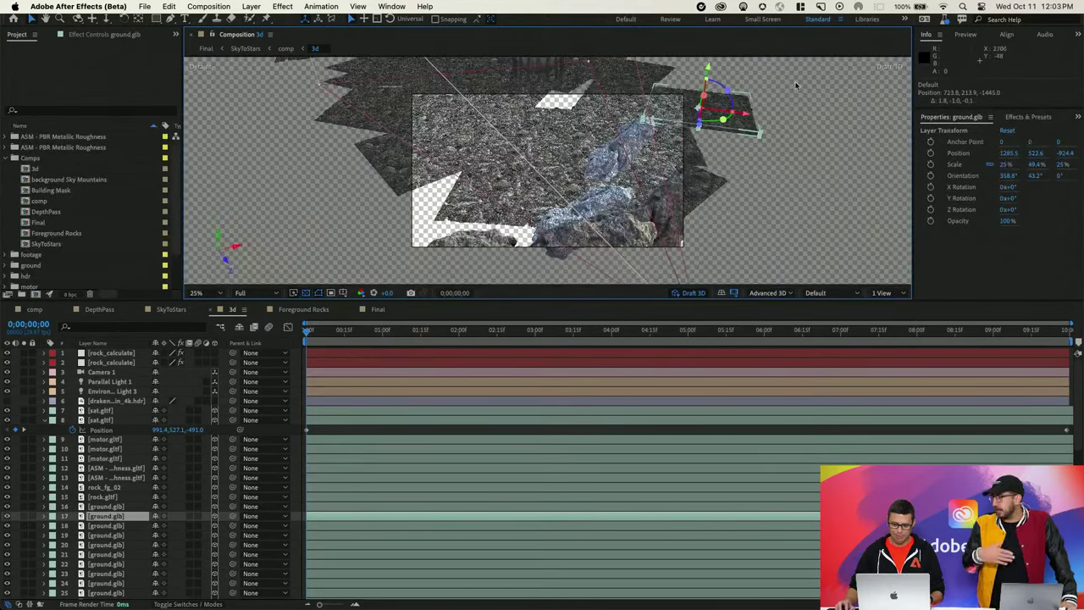
{"action": "left_click_drag", "start_coordinate": [700, 129], "coordinate": [702, 140]}
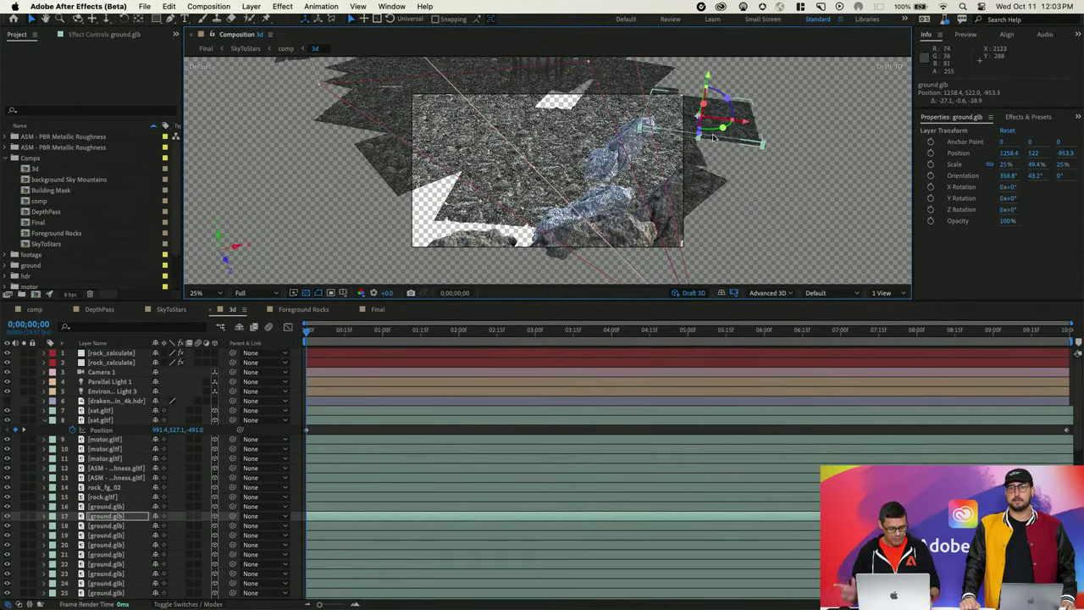
Switch to Substance 3D Painter and inspect the blank plane of the ground_start project from different angles.
{"action": "key", "text": "super+Tab"}
{"action": "key", "text": "super+Tab"}
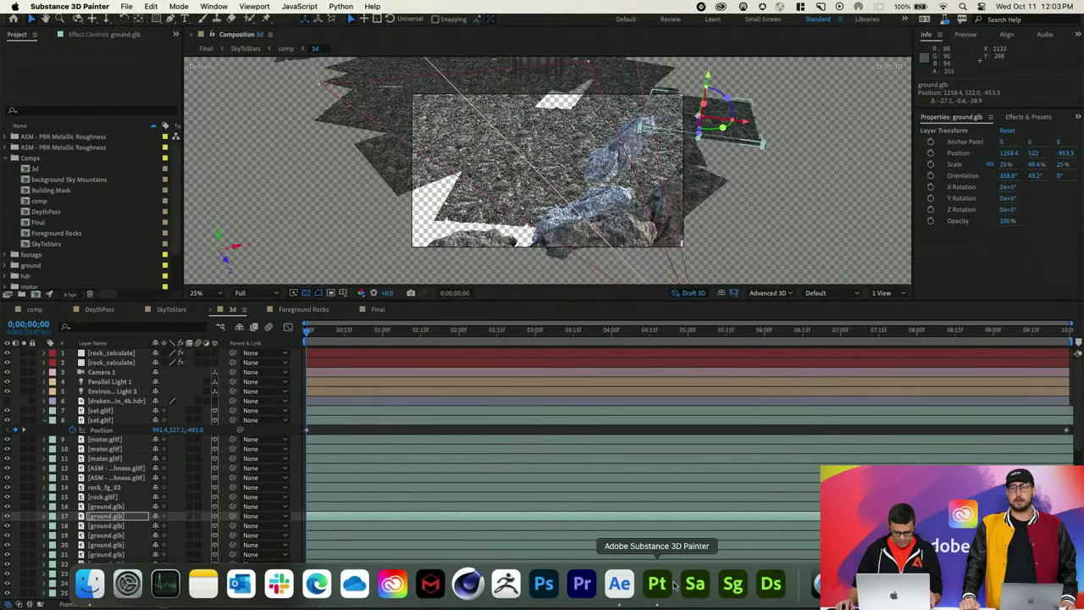
{"action": "left_click", "coordinate": [656, 590]}
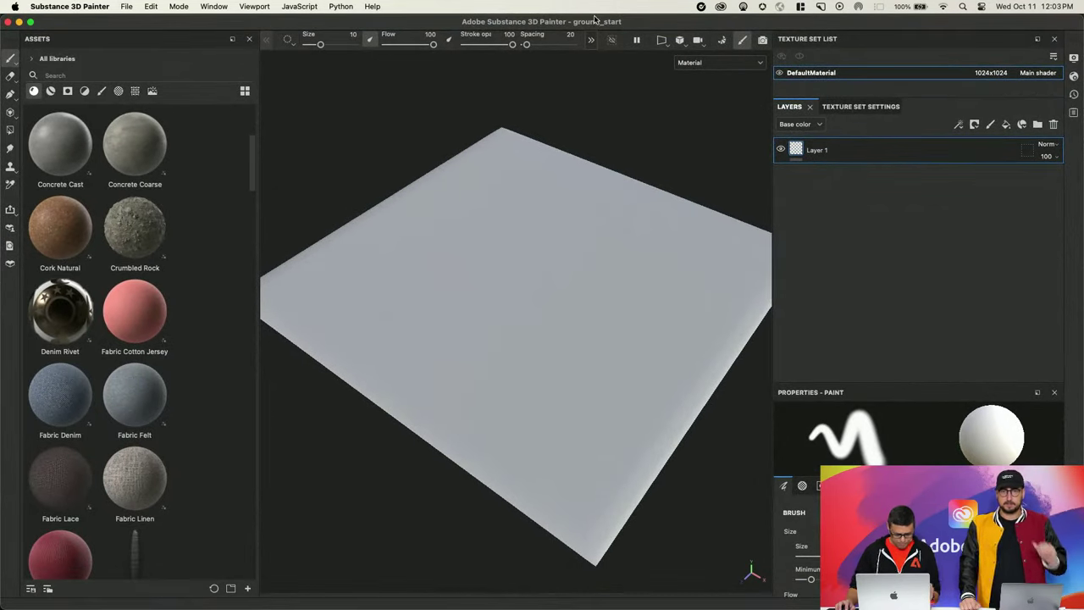
{"action": "left_click_drag", "start_coordinate": [670, 111], "coordinate": [540, 254], "text": "alt"}
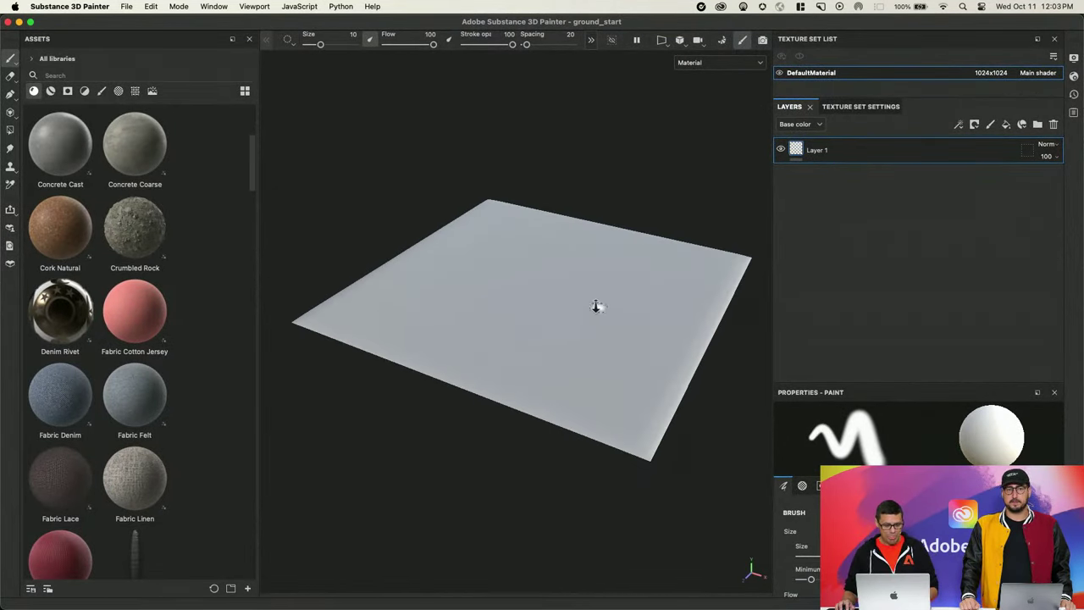
{"action": "right_click_drag", "start_coordinate": [596, 306], "coordinate": [601, 387], "text": "alt"}
{"action": "left_click_drag", "start_coordinate": [617, 426], "coordinate": [593, 367], "text": "alt"}
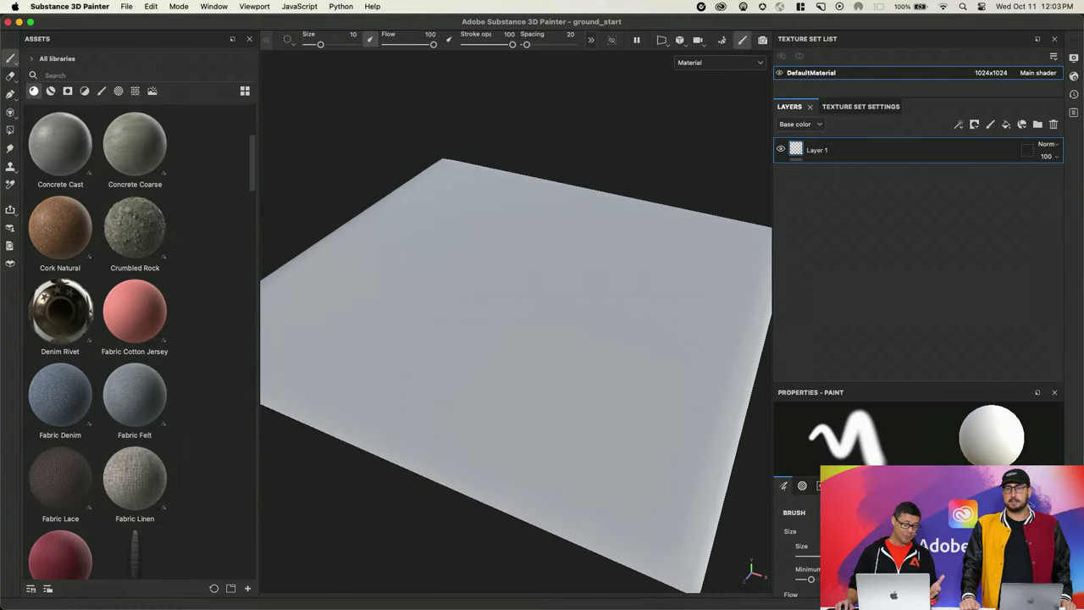
Switch to Creative Cloud and browse the 3D assets for rock ground materials.
{"action": "mouse_move", "coordinate": [203, 605]}
{"action": "left_click", "coordinate": [392, 584]}
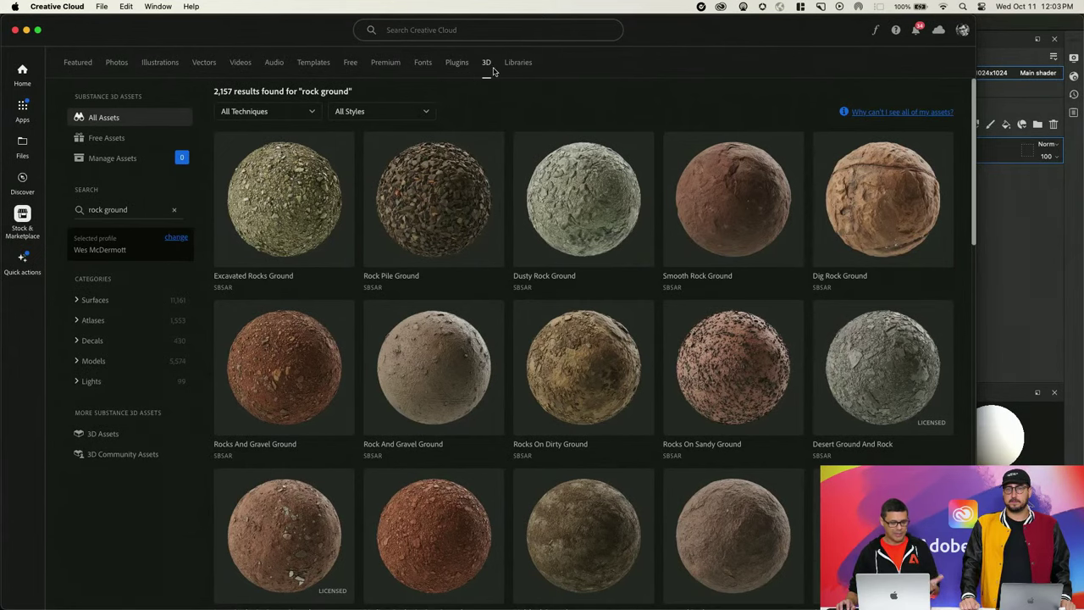
{"action": "scroll", "coordinate": [746, 388], "scroll_direction": "down", "scroll_amount": 1}
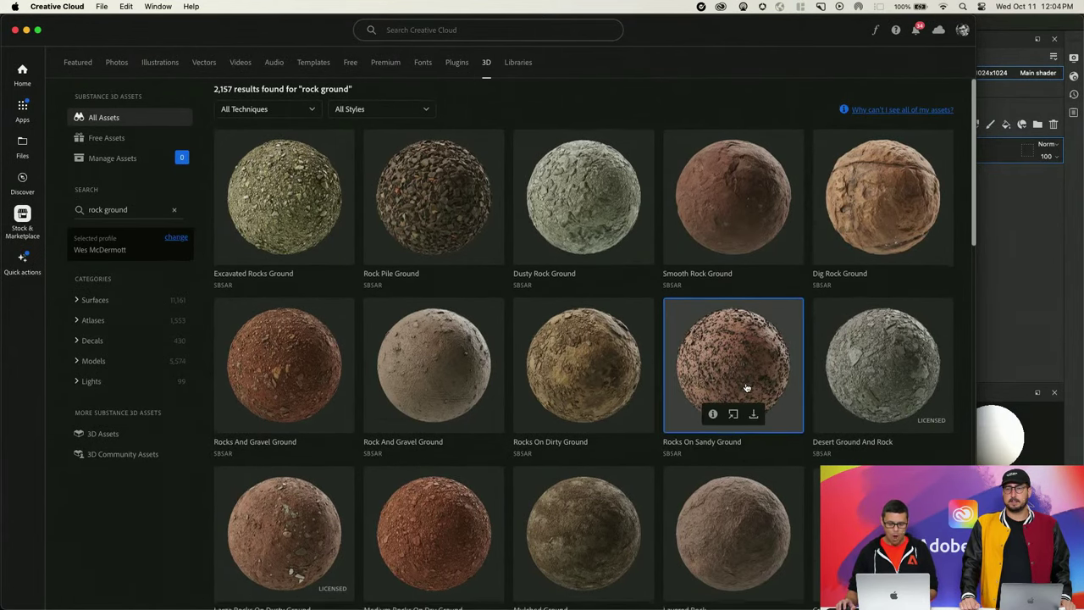
{"action": "scroll", "coordinate": [746, 388], "scroll_direction": "down", "scroll_amount": 1}
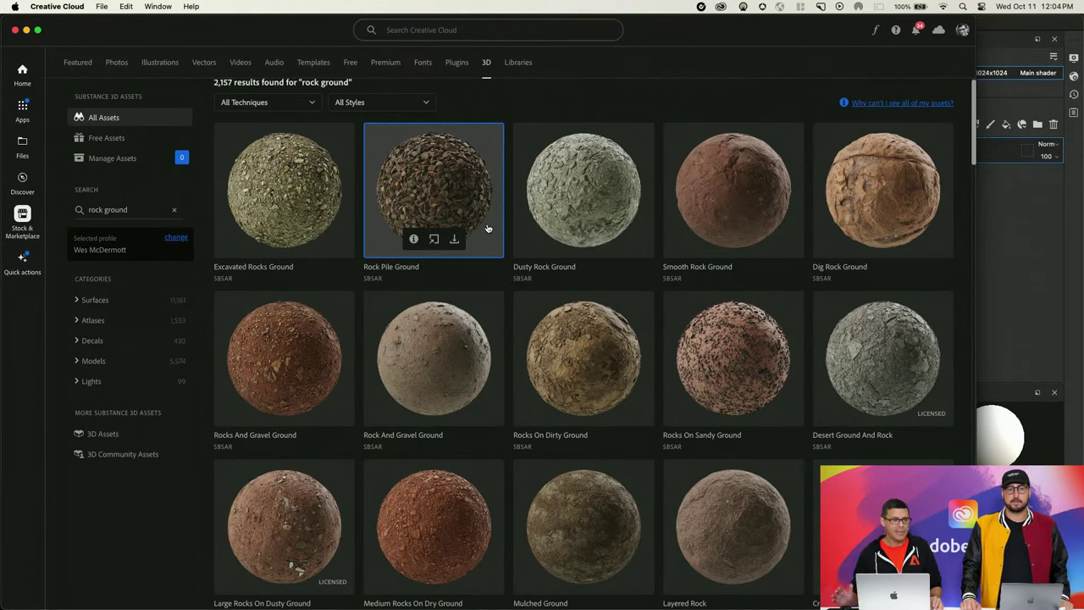
{"action": "scroll", "coordinate": [903, 452], "scroll_direction": "down", "scroll_amount": 3}
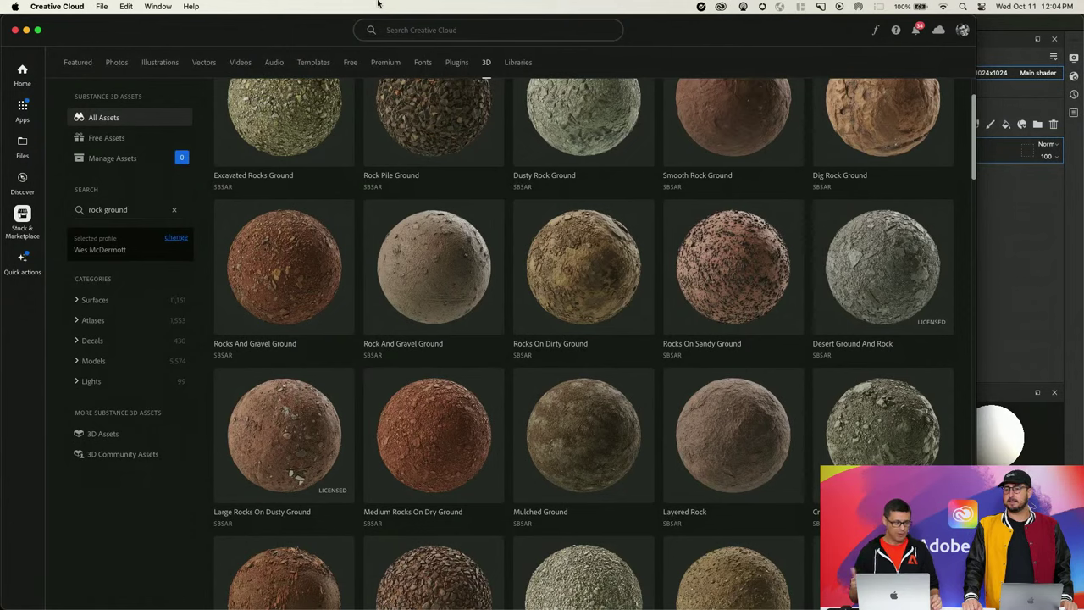
Return to Substance 3D Painter and apply the Crumbled Rock material to the ground plane.
{"action": "key", "text": "super+Tab"}
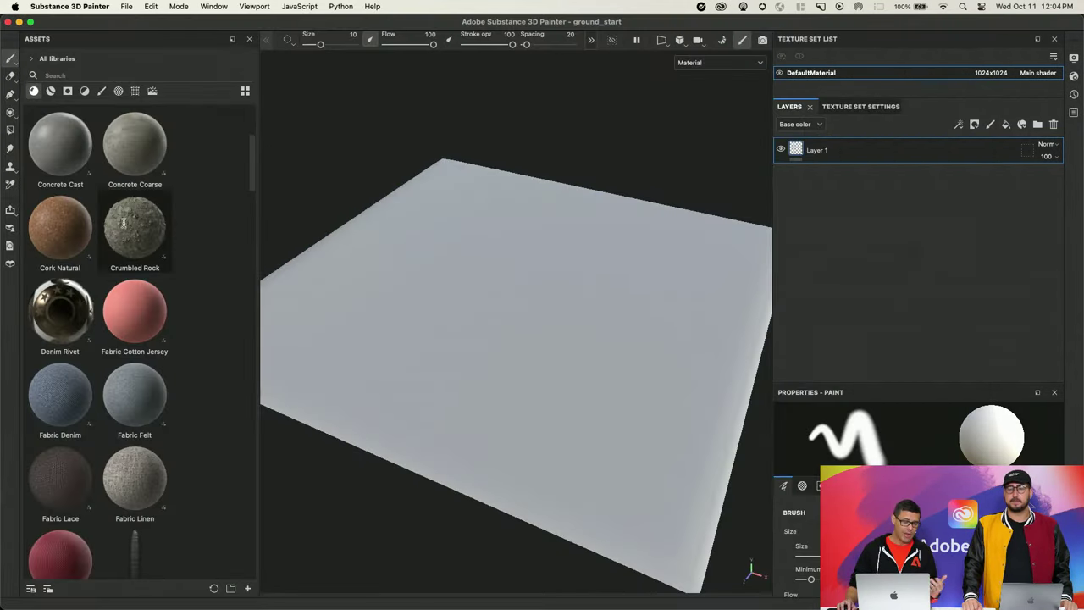
{"action": "left_click_drag", "start_coordinate": [135, 227], "coordinate": [597, 338]}
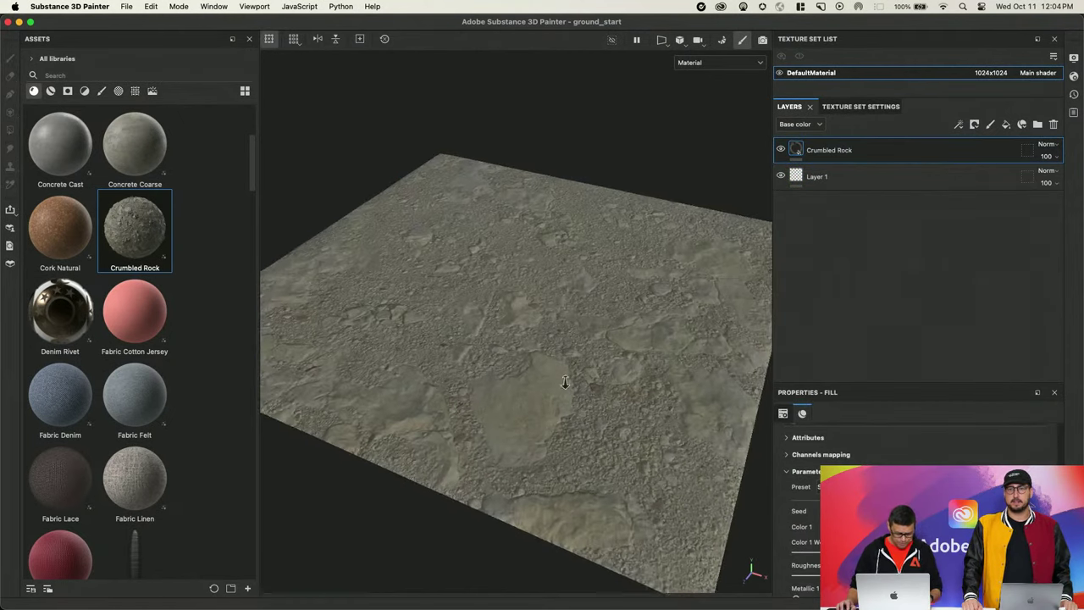
{"action": "right_click_drag", "start_coordinate": [587, 389], "coordinate": [569, 412], "text": "alt"}
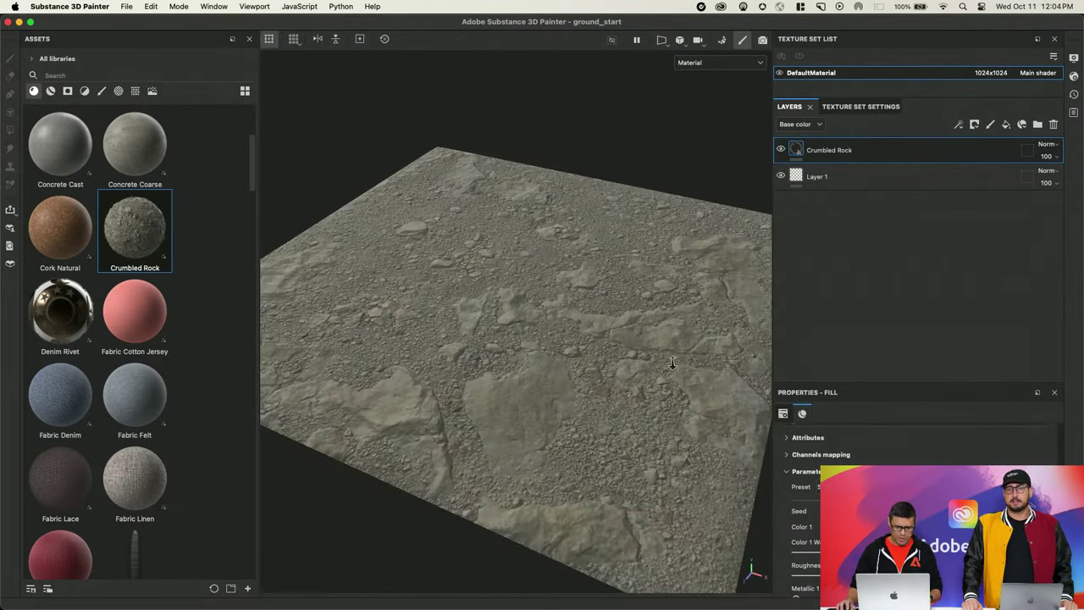
{"action": "left_click_drag", "start_coordinate": [672, 363], "coordinate": [648, 413], "text": "alt"}
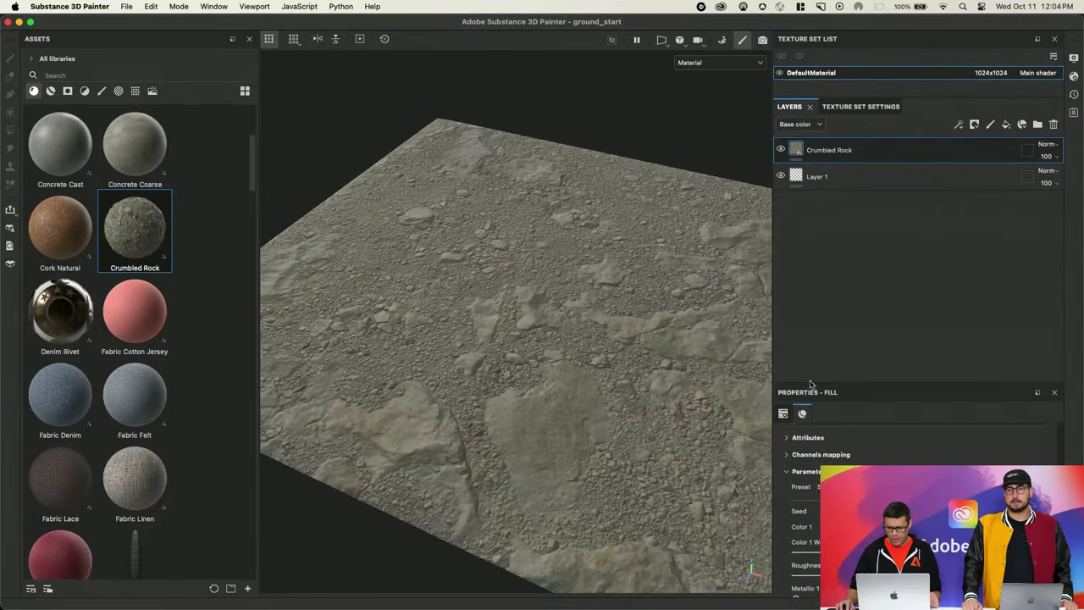
Enlarge the fill properties and set the Crumbled Rock layer's UV tiling to 2.
{"action": "left_click", "coordinate": [783, 414]}
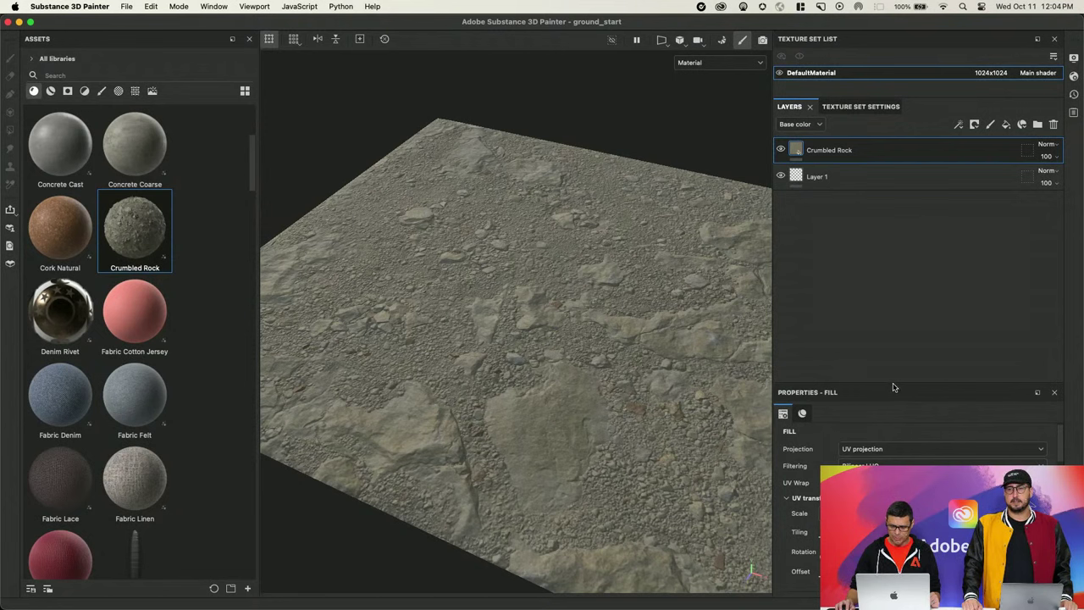
{"action": "left_click_drag", "start_coordinate": [893, 382], "coordinate": [896, 192]}
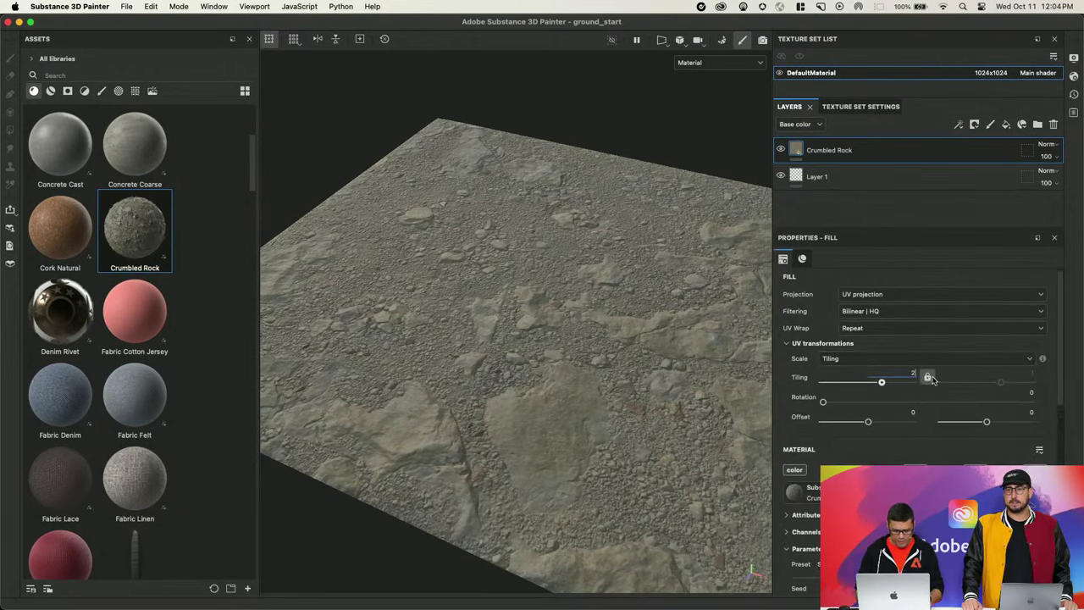
{"action": "type", "text": "2"}
{"action": "key", "text": "Return"}
{"action": "left_click_drag", "start_coordinate": [619, 392], "coordinate": [578, 370], "text": "alt"}
In the main shader's settings, set the subsurface scattering scale to 0.61 and the tessellation subdivision count to 8.78.
{"action": "left_click", "coordinate": [1074, 58]}
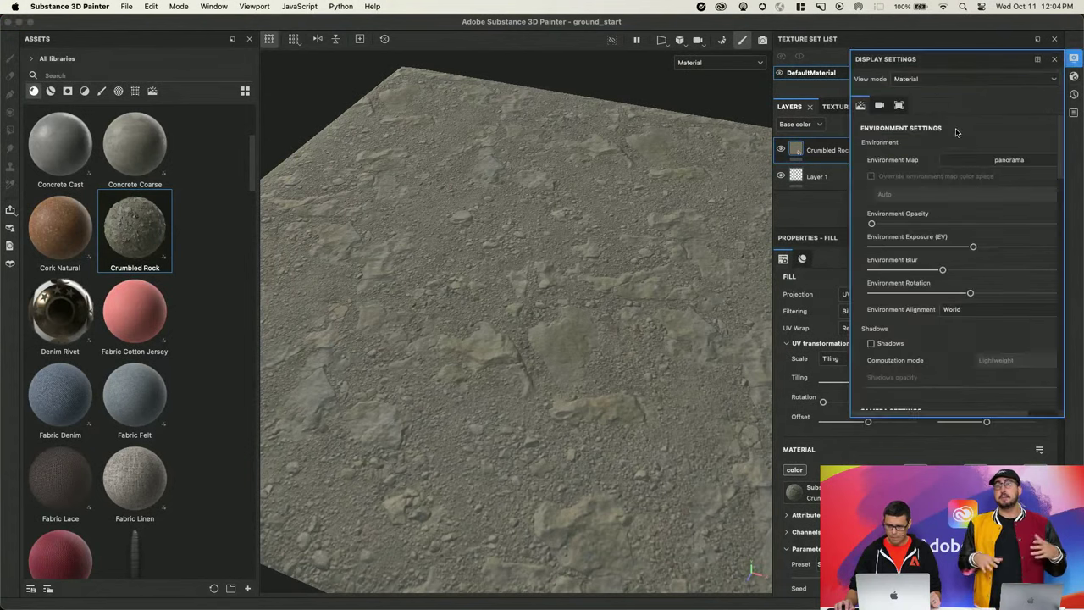
{"action": "left_click", "coordinate": [1075, 76]}
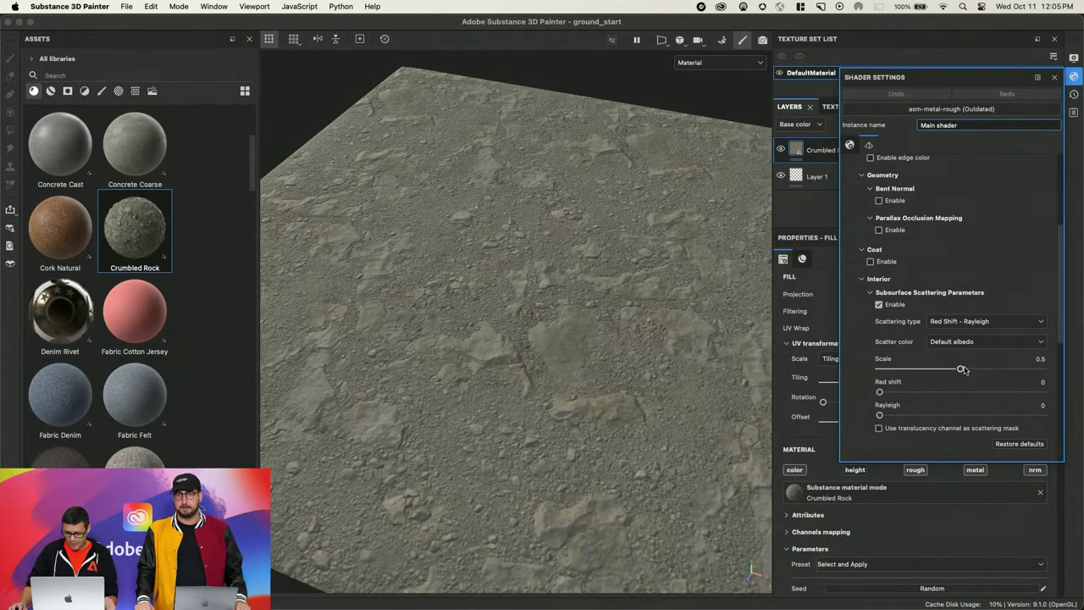
{"action": "left_click_drag", "start_coordinate": [961, 369], "coordinate": [979, 407]}
{"action": "scroll", "coordinate": [971, 390], "scroll_direction": "down", "scroll_amount": 5}
{"action": "scroll", "coordinate": [933, 427], "scroll_direction": "down", "scroll_amount": 1}
{"action": "left_click_drag", "start_coordinate": [871, 426], "coordinate": [914, 425]}
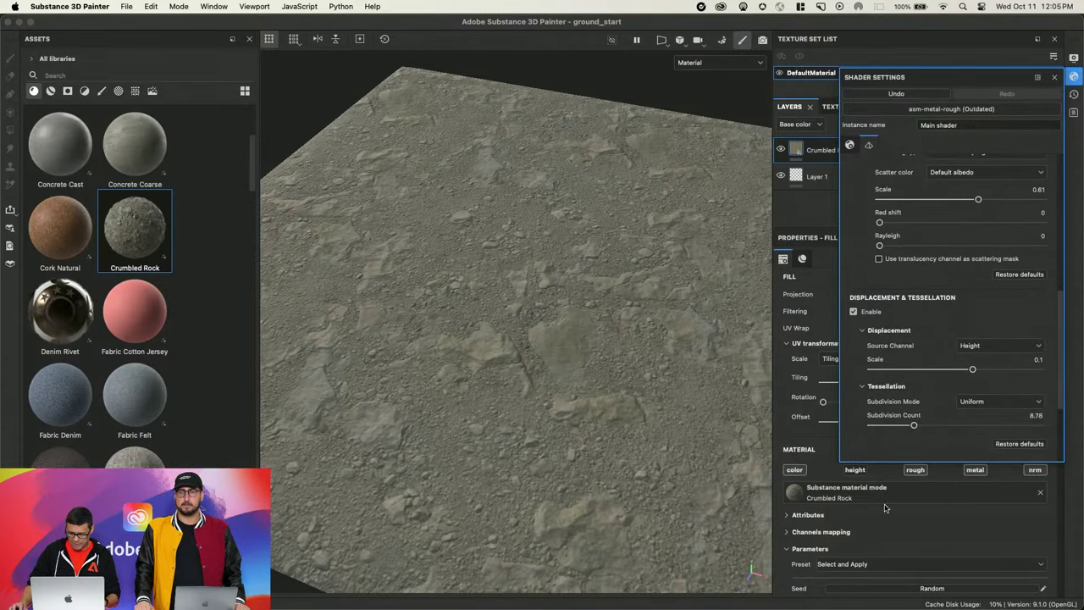
Enable the Crumbled Rock fill's height channel and reduce the shader's displacement scale to 0.03.
{"action": "left_click_drag", "start_coordinate": [614, 328], "coordinate": [623, 435], "text": "alt"}
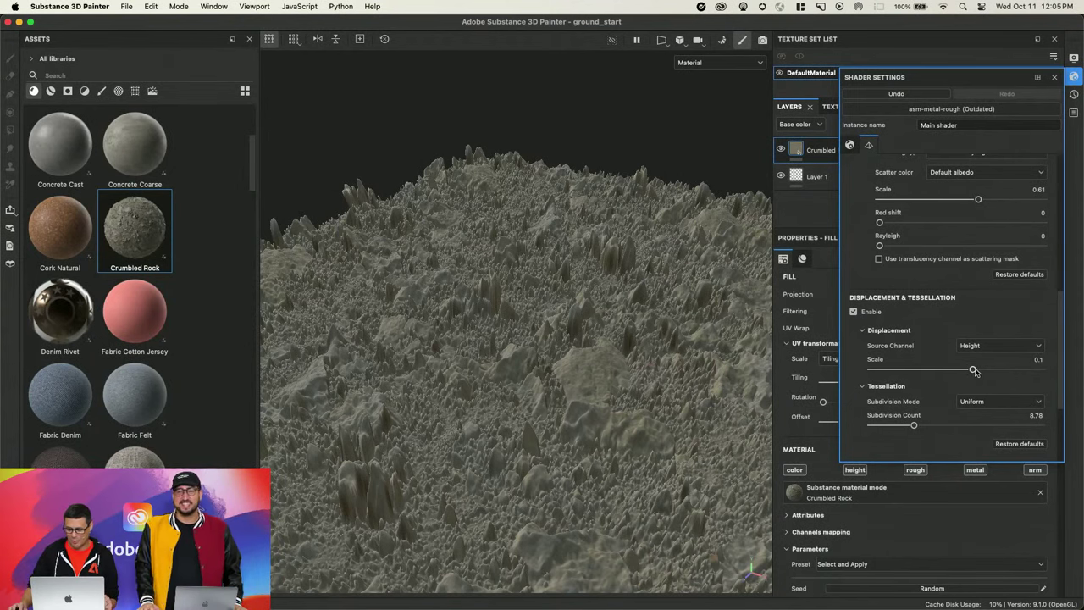
{"action": "mouse_move", "coordinate": [973, 370]}
{"action": "left_mouse_down"}
{"action": "mouse_move", "coordinate": [957, 371]}
{"action": "mouse_move", "coordinate": [961, 387]}
{"action": "left_mouse_up"}
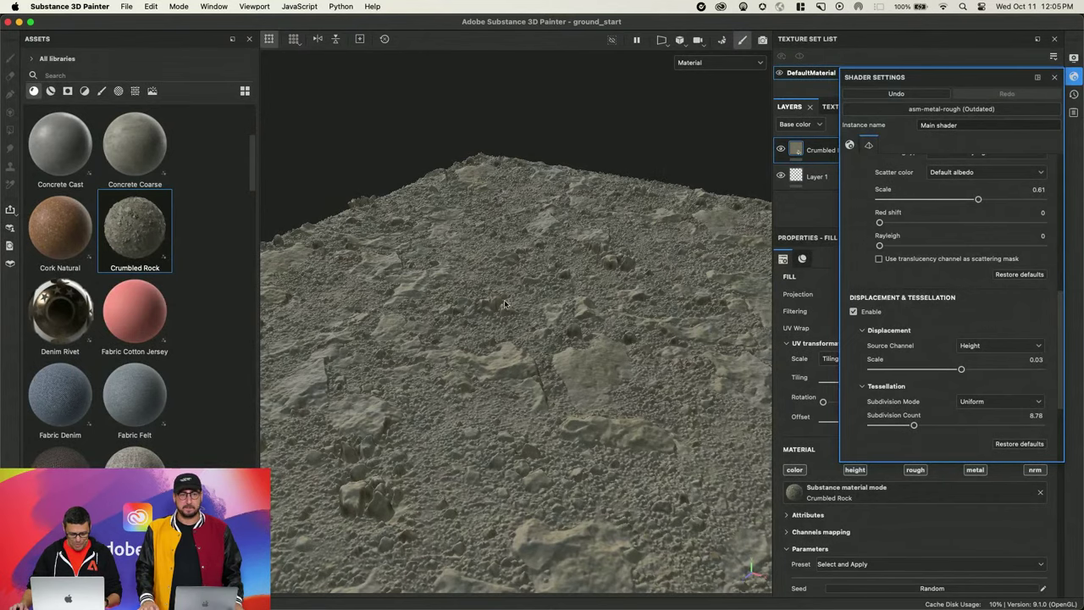
{"action": "scroll", "coordinate": [628, 441], "scroll_direction": "up", "scroll_amount": 5}
{"action": "left_click_drag", "start_coordinate": [628, 441], "coordinate": [645, 356], "text": "alt"}
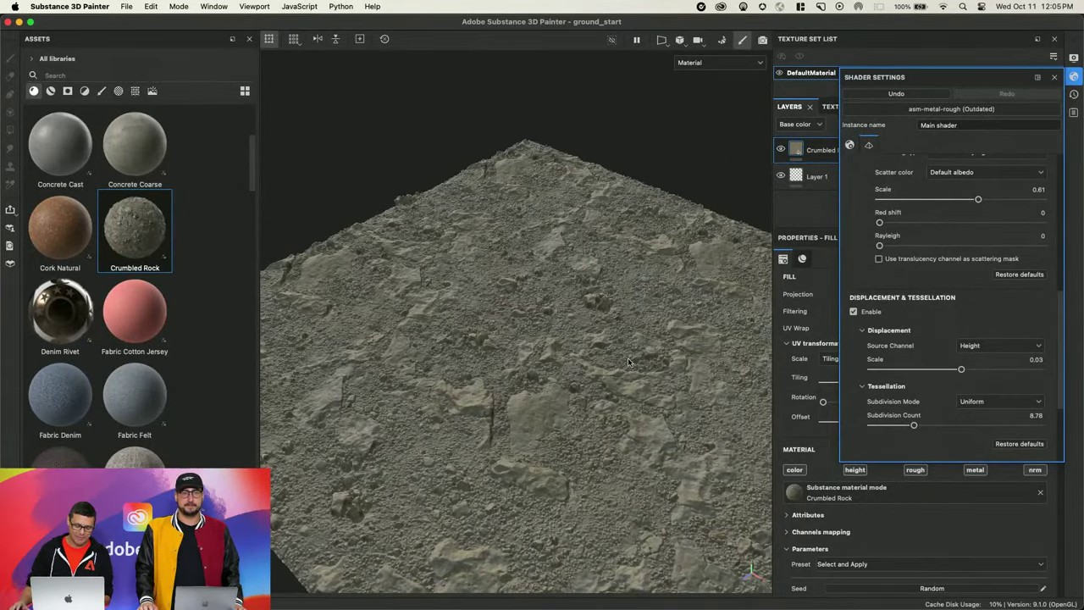
{"action": "left_click_drag", "start_coordinate": [637, 437], "coordinate": [594, 378], "text": "alt"}
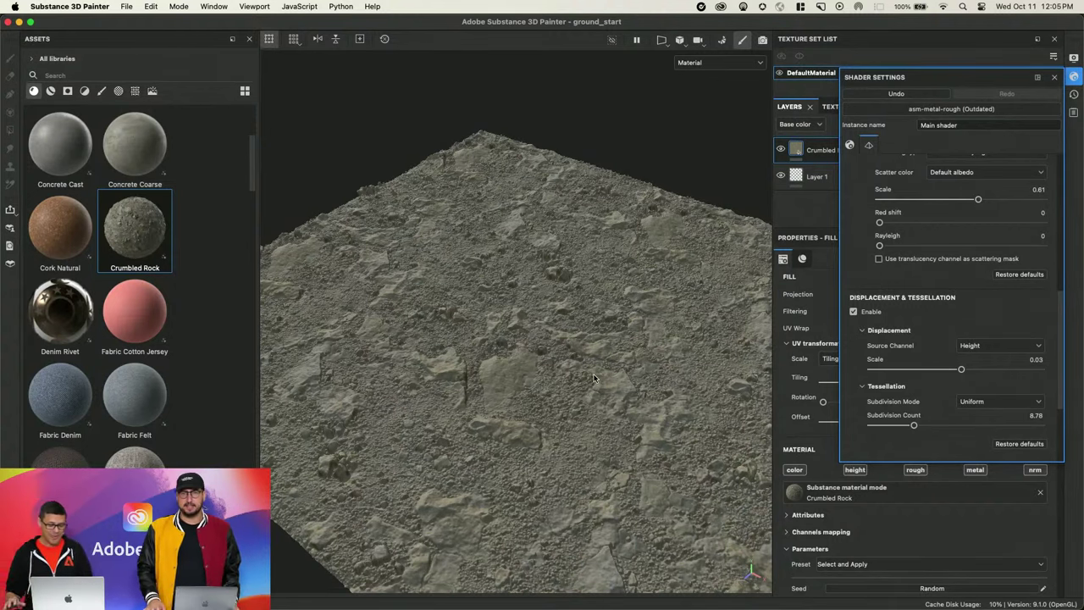
{"action": "left_click_drag", "start_coordinate": [672, 251], "coordinate": [645, 257], "text": "alt"}
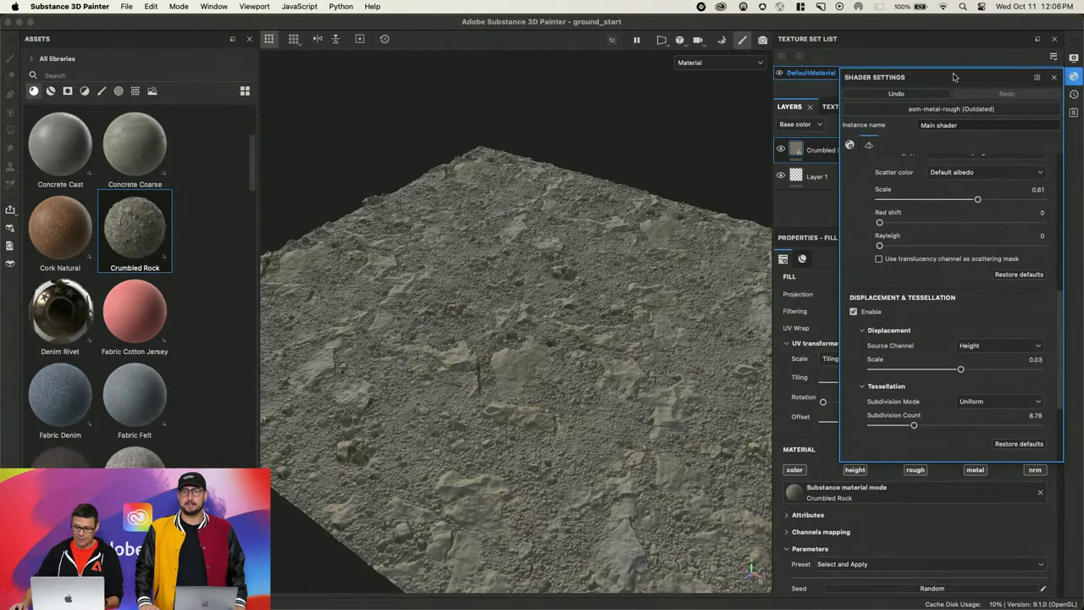
Dismiss the shader settings and darken the Crumbled Rock fill's Color 1 to hex 37332B.
{"action": "left_click", "coordinate": [1054, 77]}
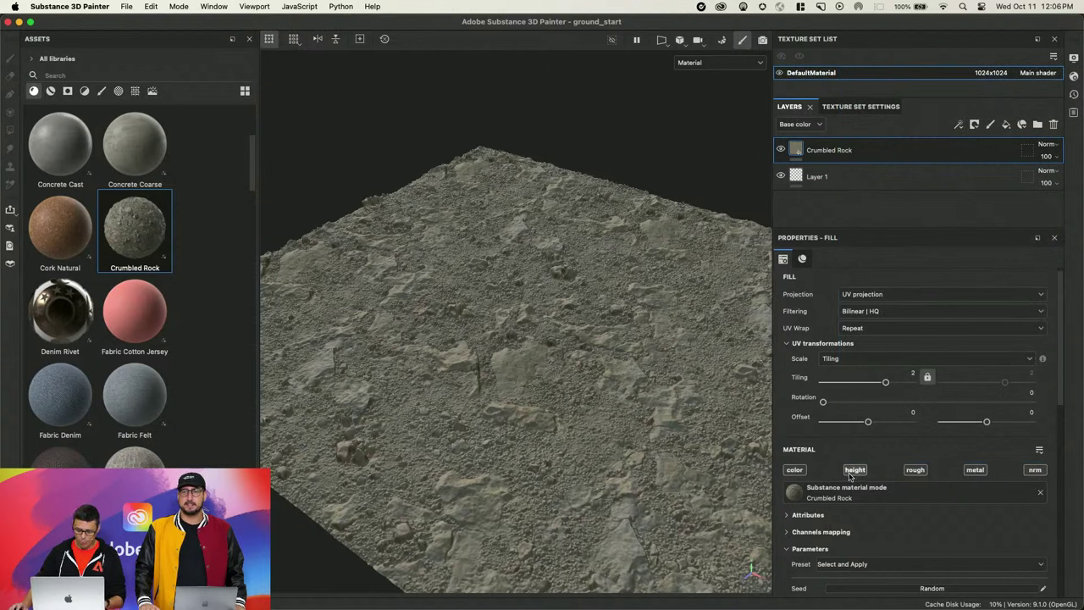
{"action": "scroll", "coordinate": [897, 359], "scroll_direction": "down", "scroll_amount": 5}
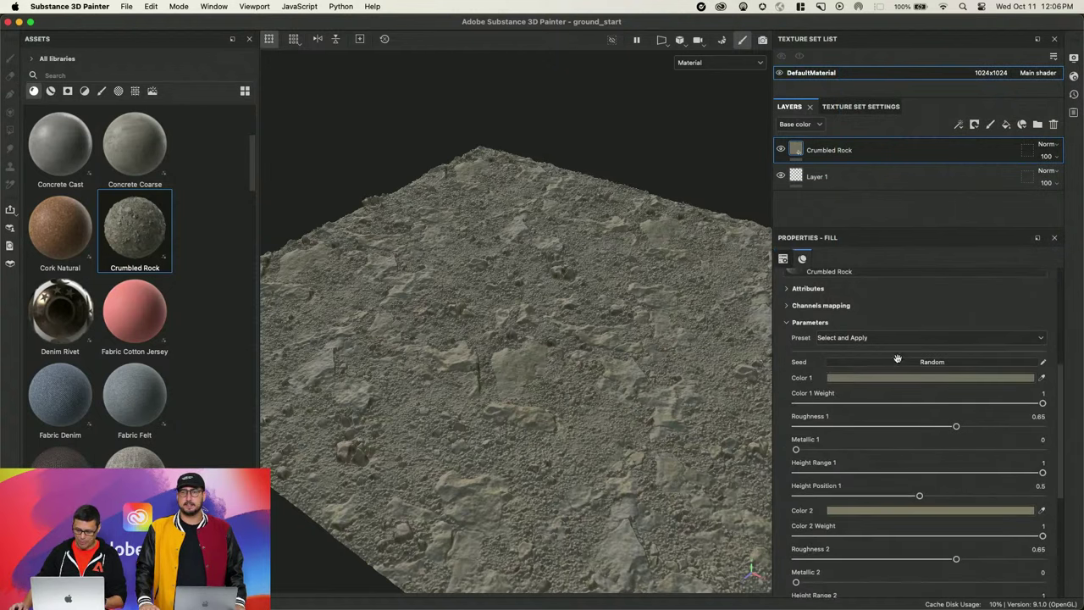
{"action": "left_click", "coordinate": [850, 377]}
{"action": "left_click_drag", "start_coordinate": [886, 420], "coordinate": [894, 429]}
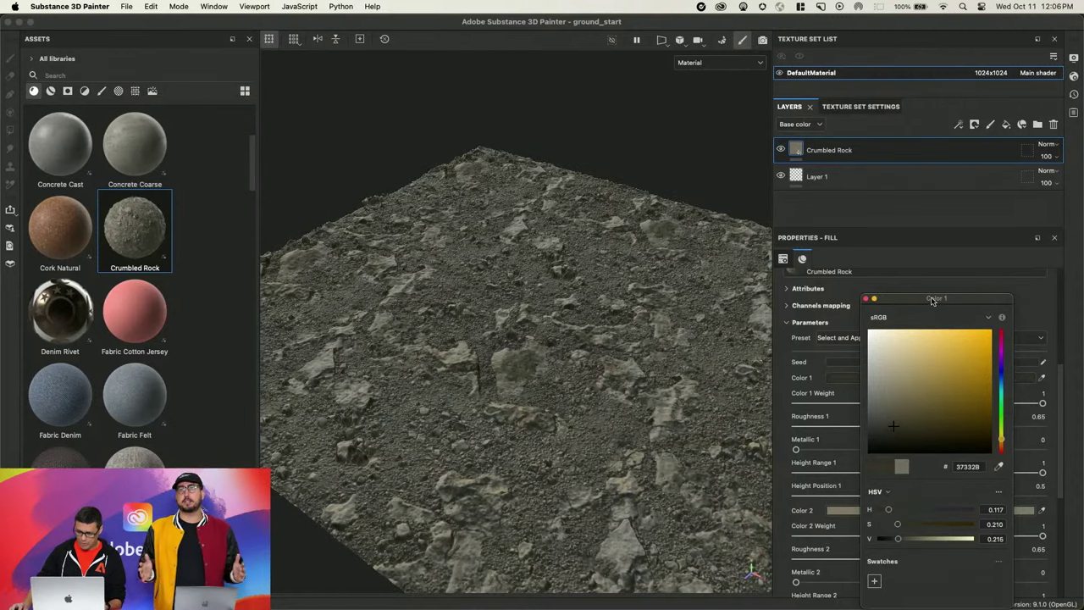
{"action": "left_click", "coordinate": [931, 258]}
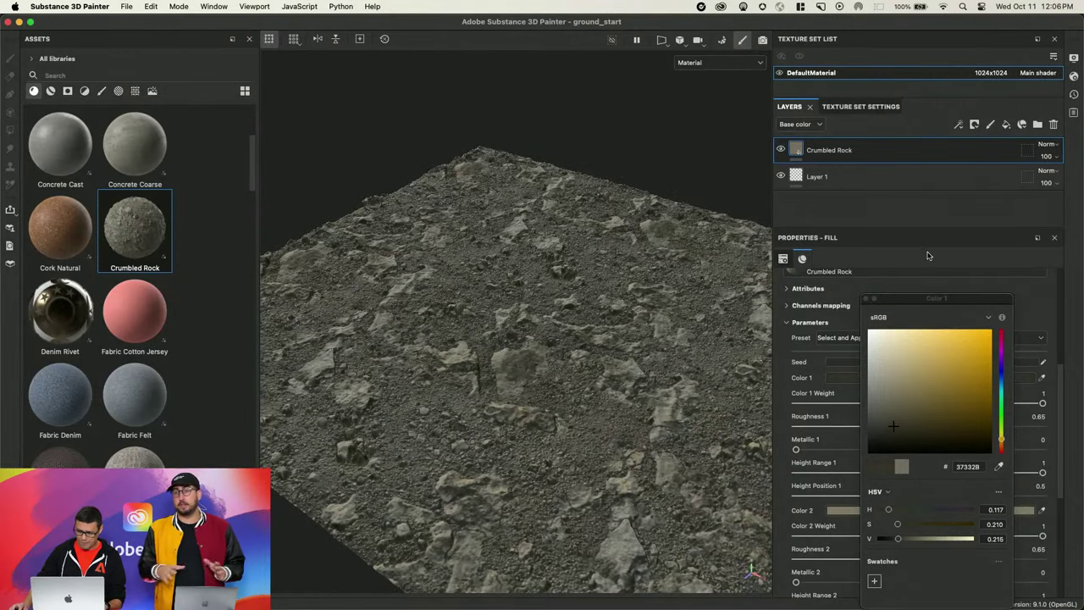
{"action": "left_click", "coordinate": [870, 299]}
Inspect the darkened rocky ground from several angles and look over the available export commands.
{"action": "scroll", "coordinate": [588, 457], "scroll_direction": "up", "scroll_amount": 2}
{"action": "left_click_drag", "start_coordinate": [588, 457], "coordinate": [585, 427], "text": "alt"}
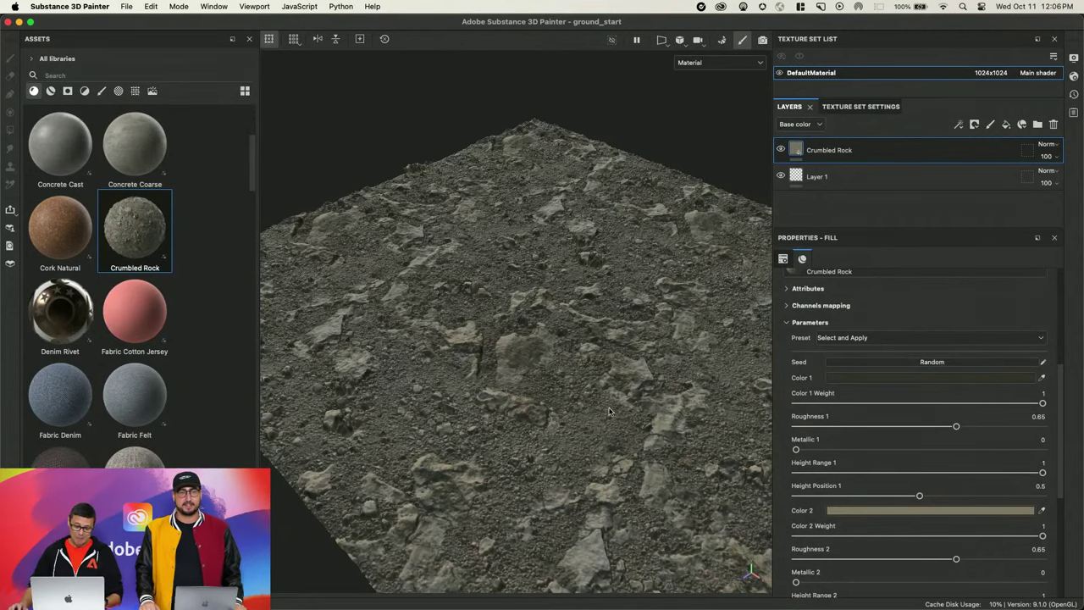
{"action": "left_click_drag", "start_coordinate": [609, 412], "coordinate": [589, 370], "text": "alt"}
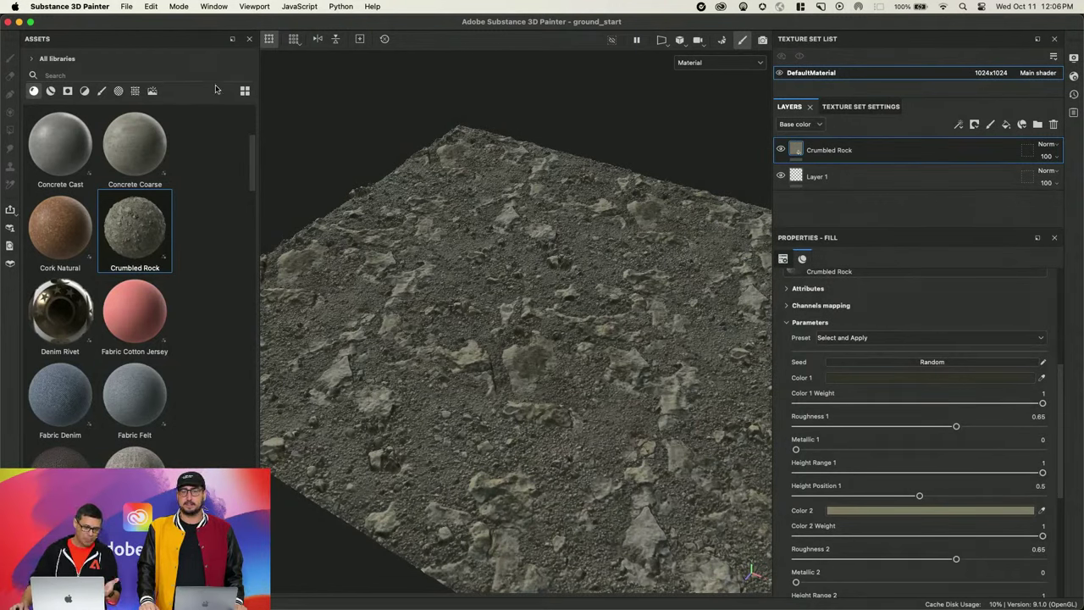
{"action": "left_click", "coordinate": [129, 7]}
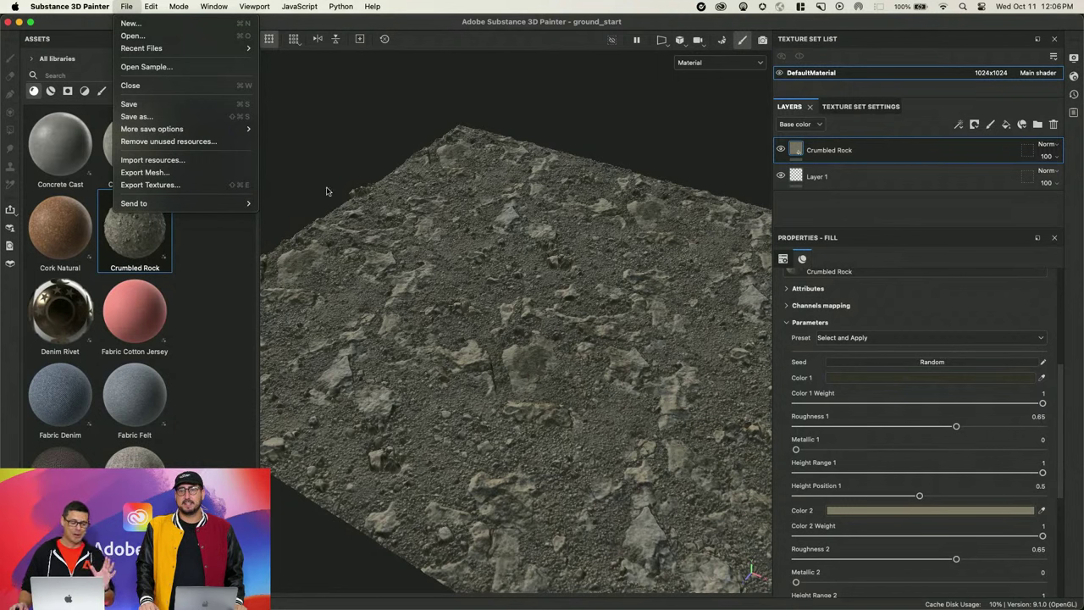
{"action": "left_click", "coordinate": [575, 116]}
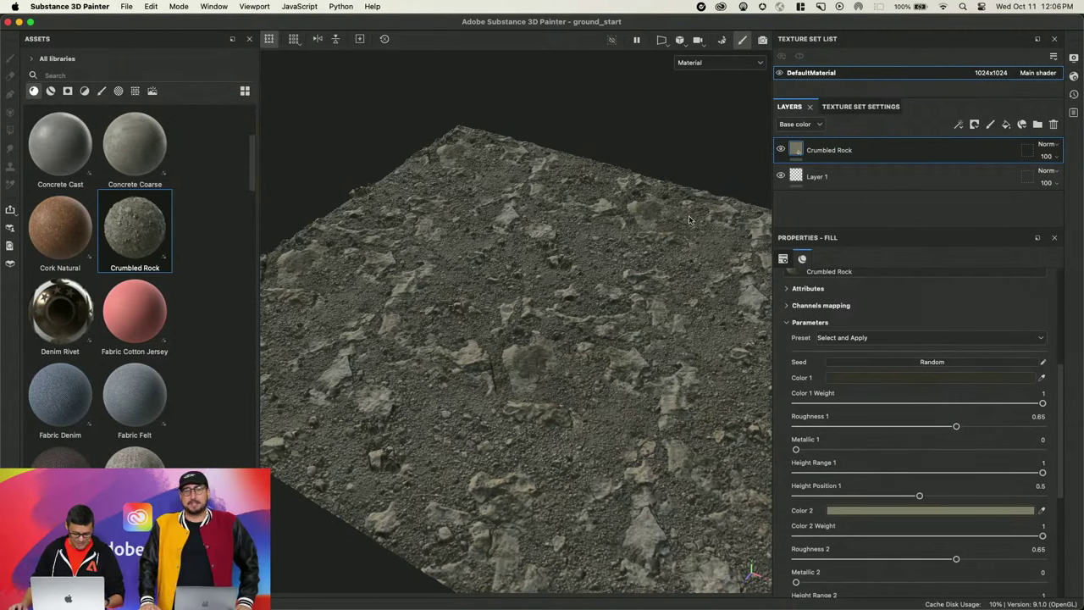
{"action": "left_click_drag", "start_coordinate": [689, 215], "coordinate": [652, 282], "text": "alt"}
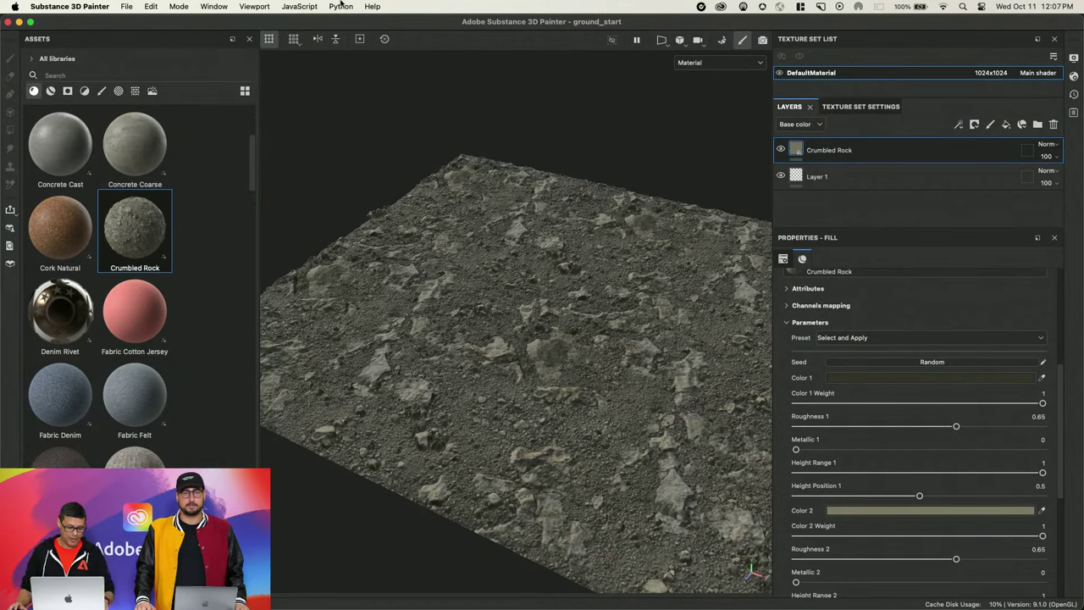
Switch to After Effects, enlarge the composition viewer and shift the ground.glb tile along its X axis to position 1295.5, 521.2, -988.1.
{"action": "key", "text": "super+Tab"}
{"action": "key", "text": "super+Tab"}
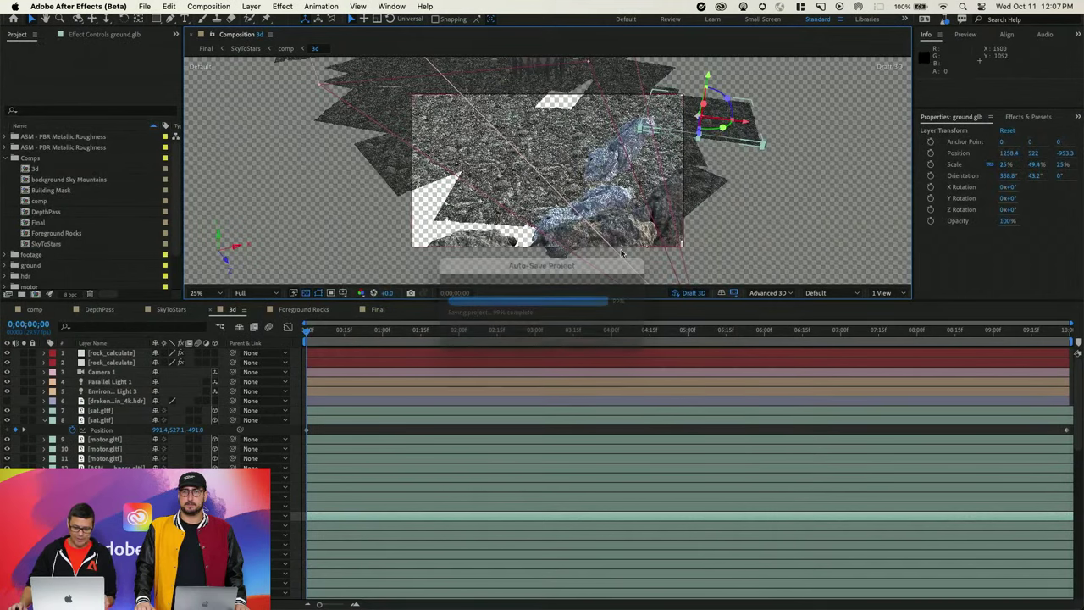
{"action": "left_click_drag", "start_coordinate": [658, 301], "coordinate": [641, 508]}
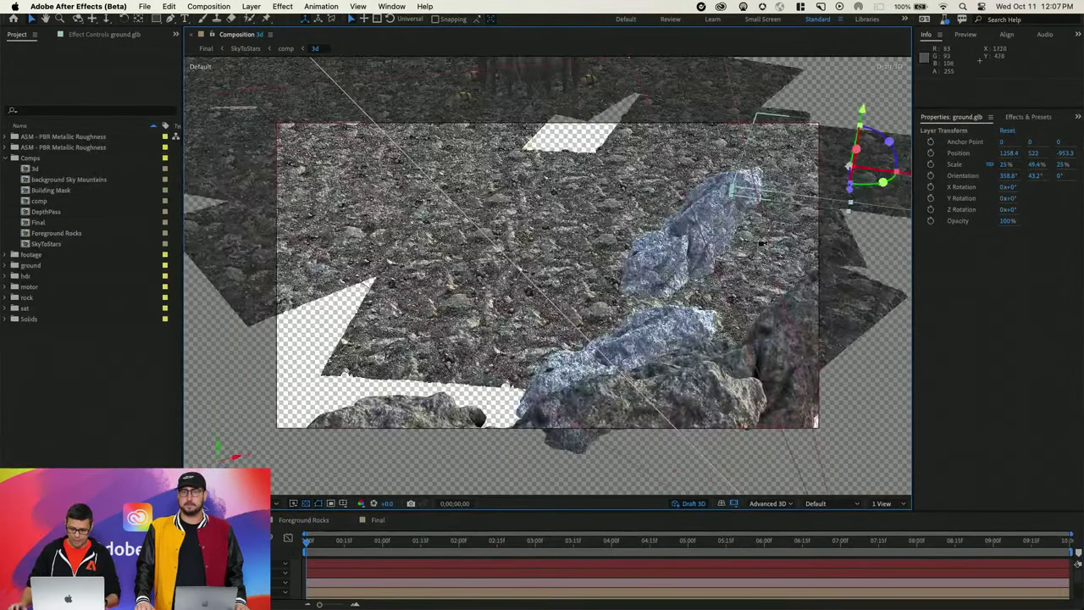
{"action": "scroll", "coordinate": [752, 215], "scroll_direction": "up", "scroll_amount": 5}
{"action": "left_click_drag", "start_coordinate": [752, 215], "coordinate": [444, 371]}
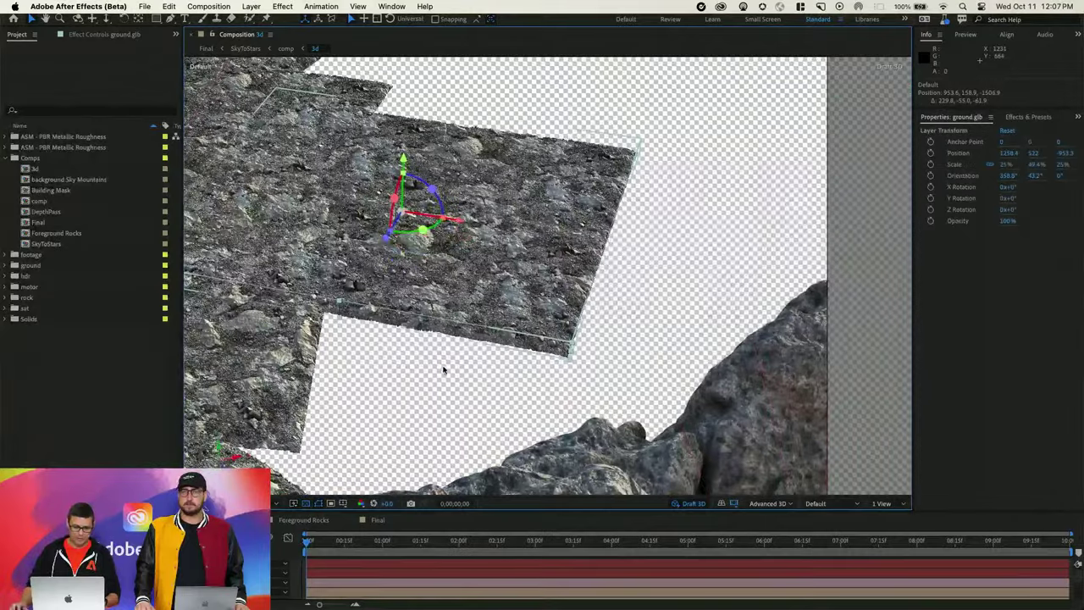
{"action": "left_click_drag", "start_coordinate": [462, 222], "coordinate": [568, 246]}
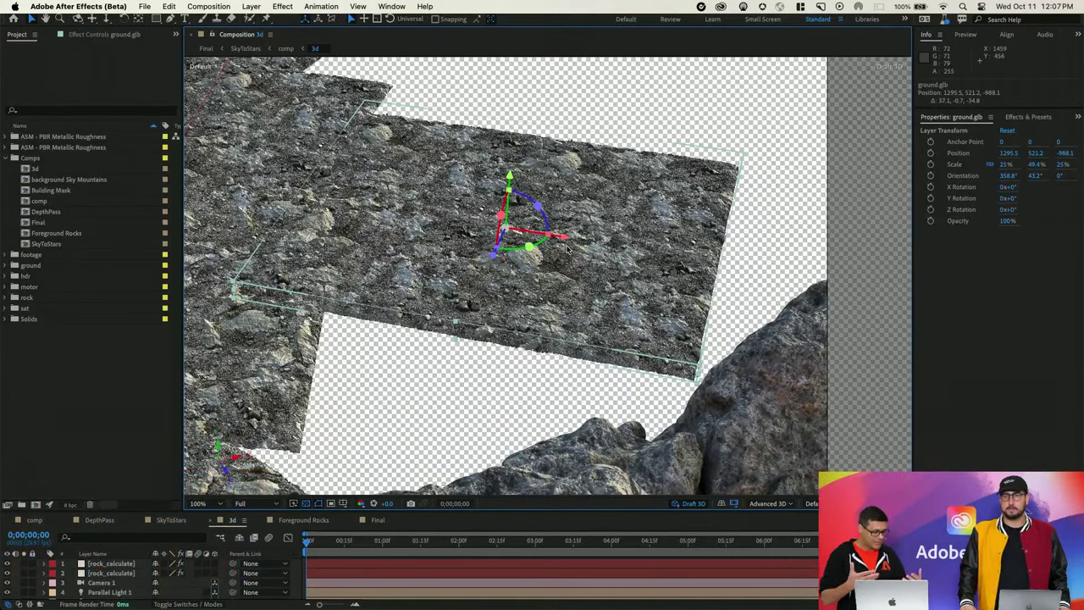
Examine the overlapping ground tiles, the rocks and the spherical tank in the 3d composition from wide and close views.
{"action": "left_click_drag", "start_coordinate": [614, 287], "coordinate": [615, 286]}
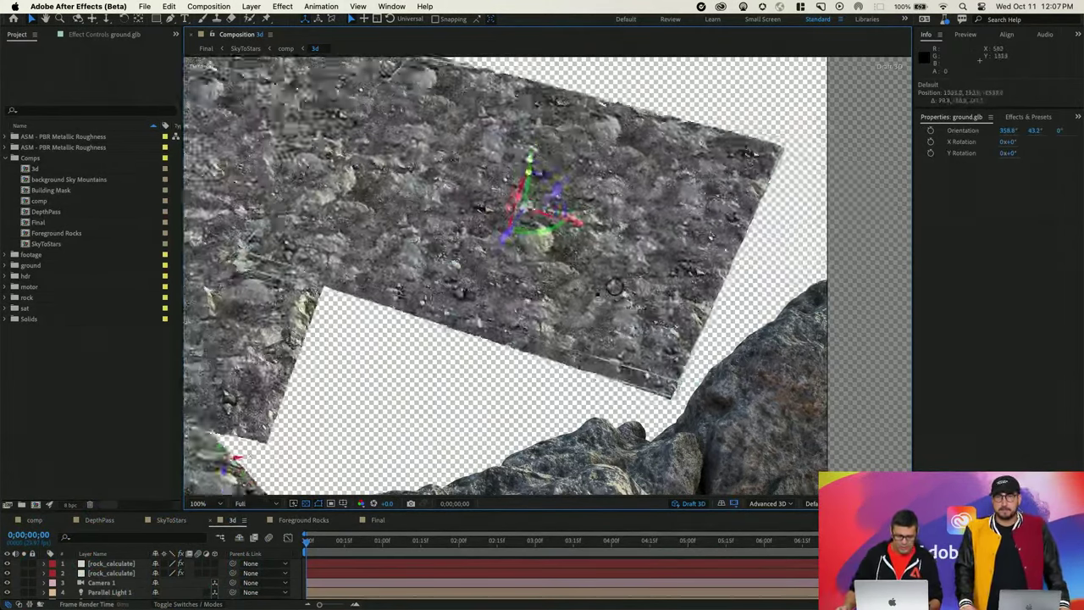
{"action": "scroll", "coordinate": [470, 315], "scroll_direction": "down", "scroll_amount": 4}
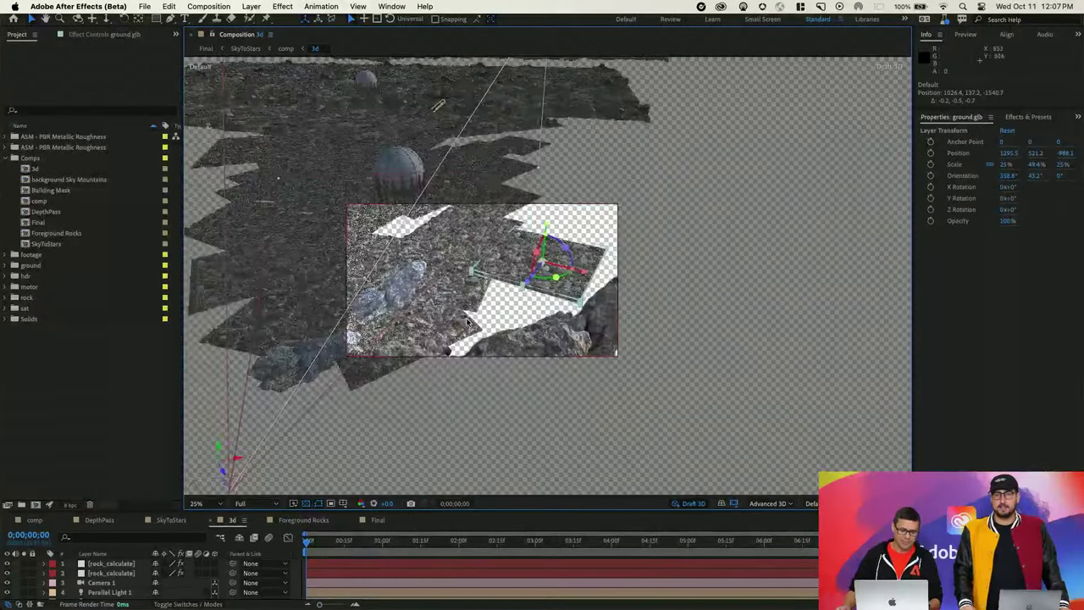
{"action": "left_click_drag", "start_coordinate": [605, 337], "coordinate": [591, 347]}
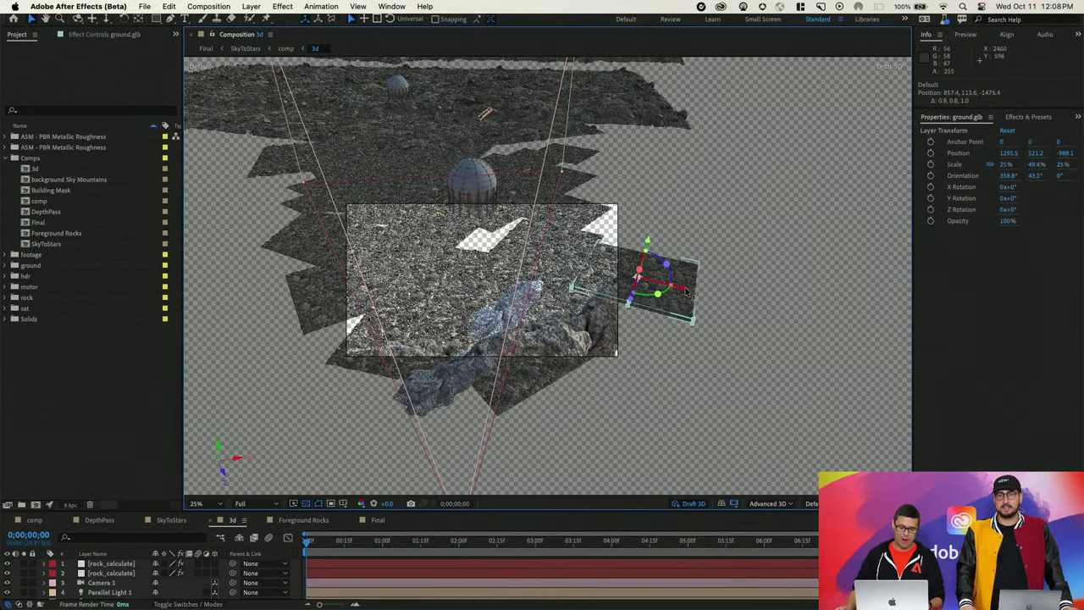
{"action": "left_click_drag", "start_coordinate": [627, 276], "coordinate": [509, 282], "text": "alt"}
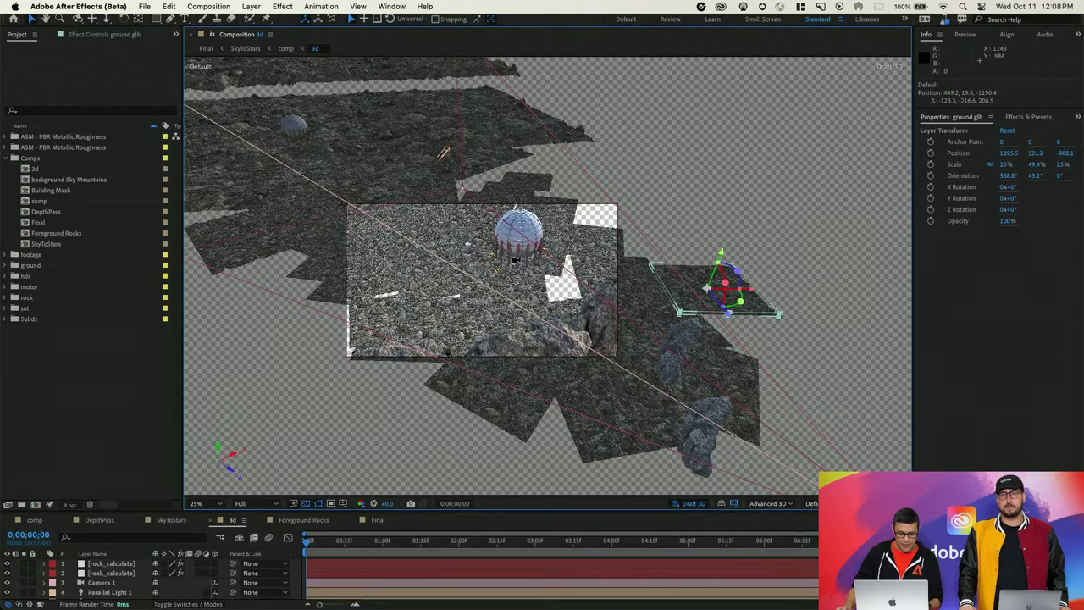
{"action": "scroll", "coordinate": [519, 258], "scroll_direction": "up", "scroll_amount": 4}
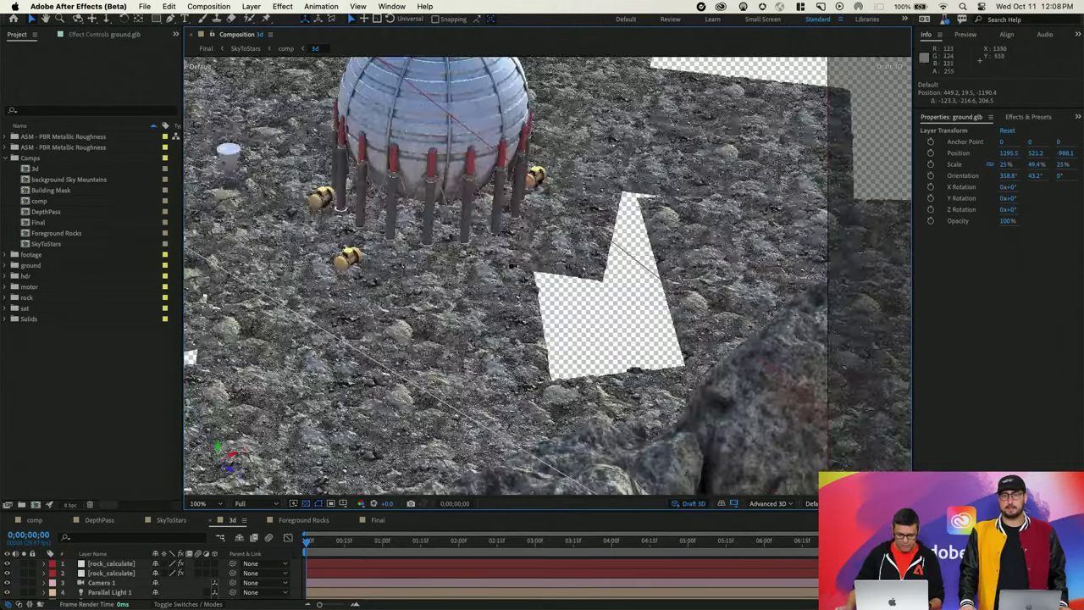
{"action": "left_click_drag", "start_coordinate": [498, 292], "coordinate": [453, 396]}
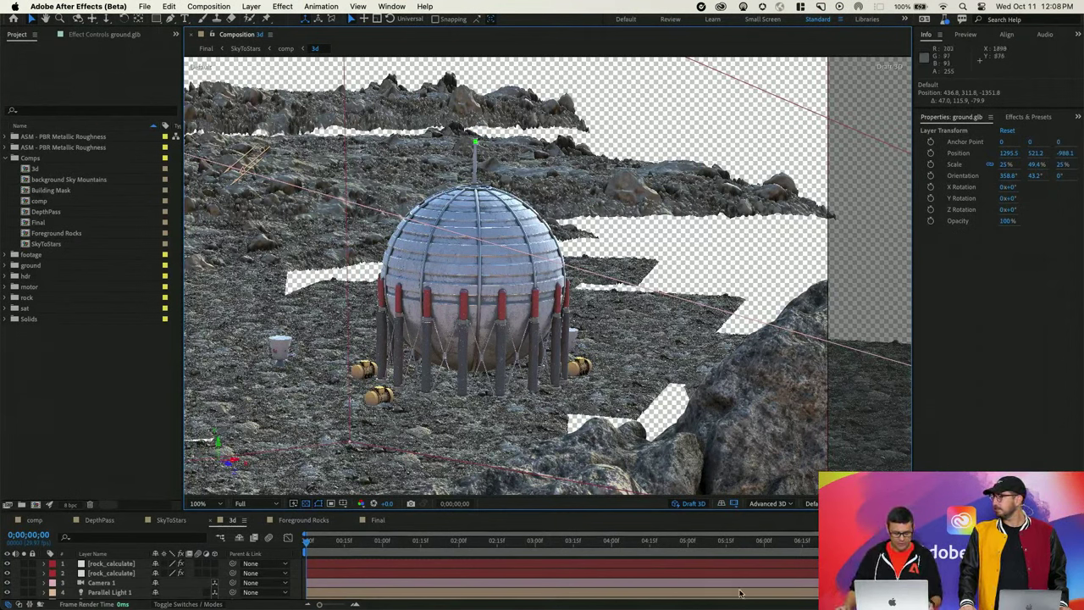
Switch to Creative Cloud and search the Substance 3D assets for "scifi".
{"action": "key", "text": "super+Tab"}
{"action": "key", "text": "super+Tab"}
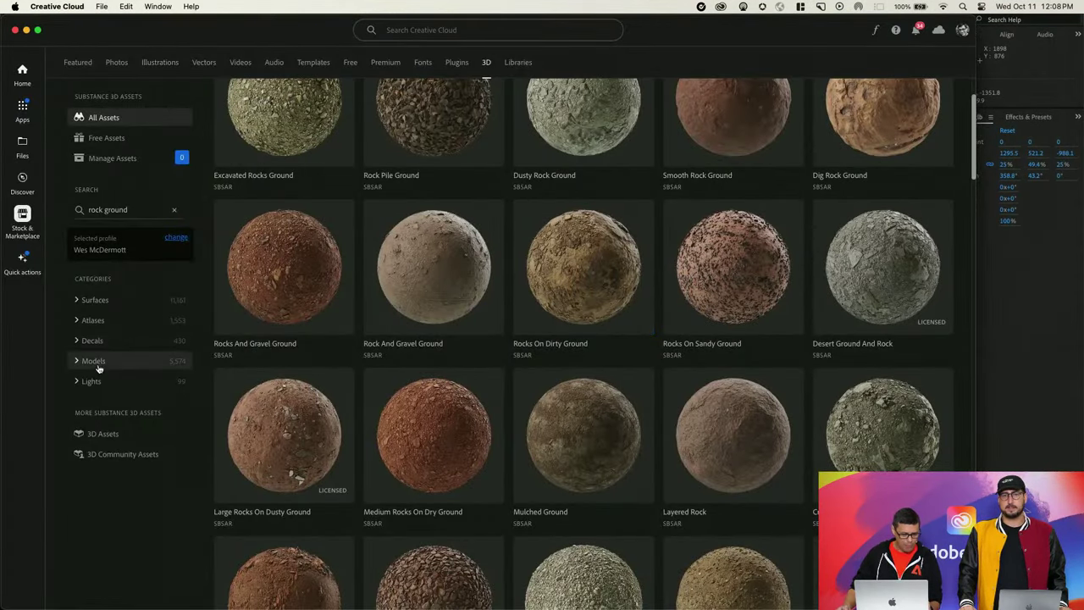
{"action": "left_click", "coordinate": [96, 363]}
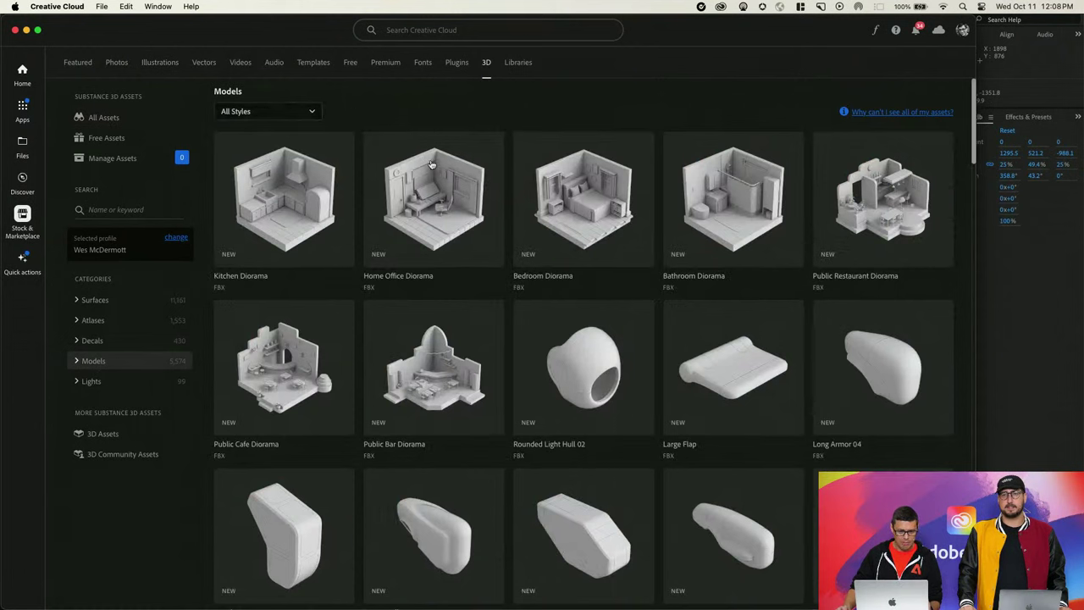
{"action": "left_click", "coordinate": [125, 208]}
{"action": "type", "text": "scifi"}
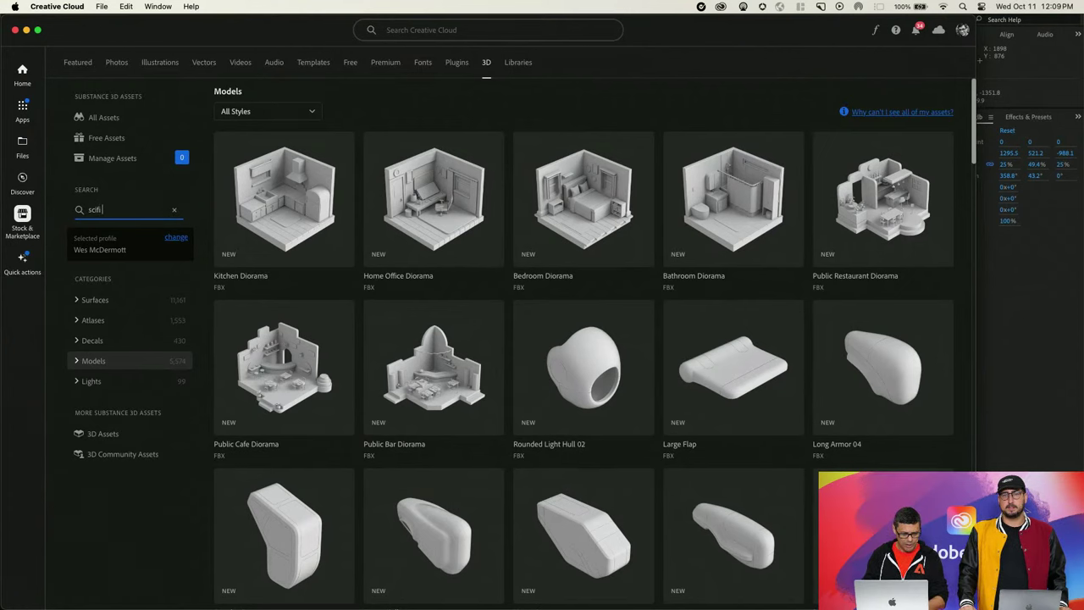
{"action": "key", "text": "Return"}
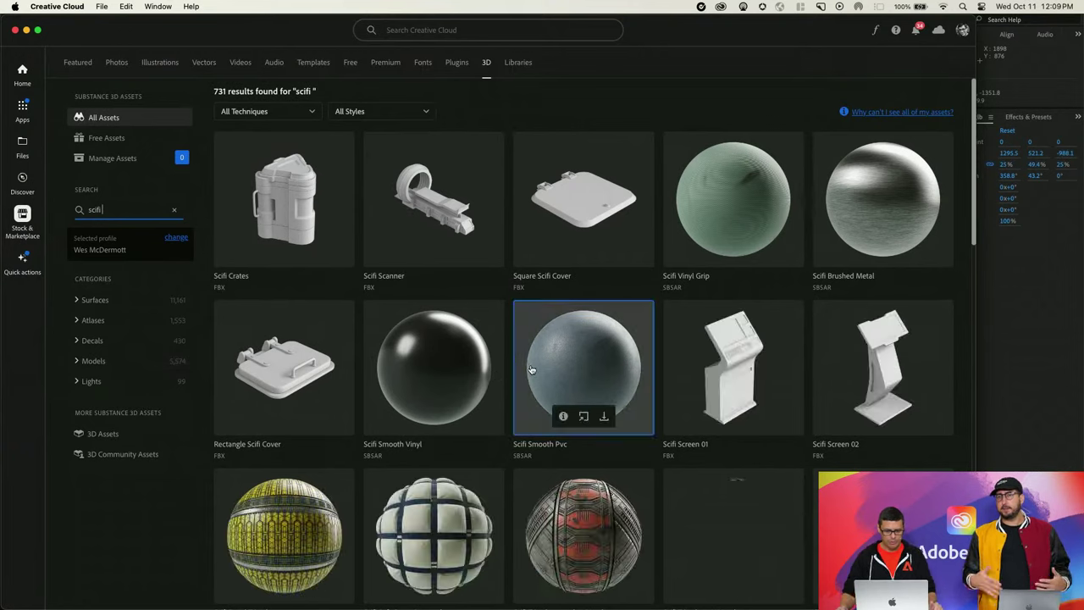
Expand the Models category and view its Industry and Building subcategories.
{"action": "left_click", "coordinate": [98, 363]}
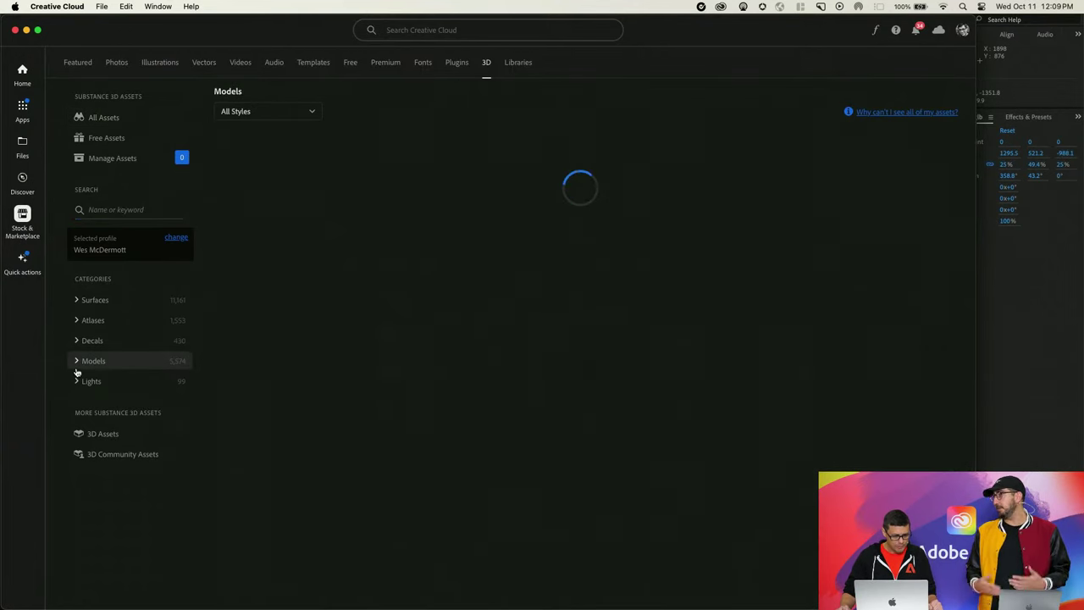
{"action": "left_click", "coordinate": [76, 362]}
{"action": "scroll", "coordinate": [123, 398], "scroll_direction": "down", "scroll_amount": 5}
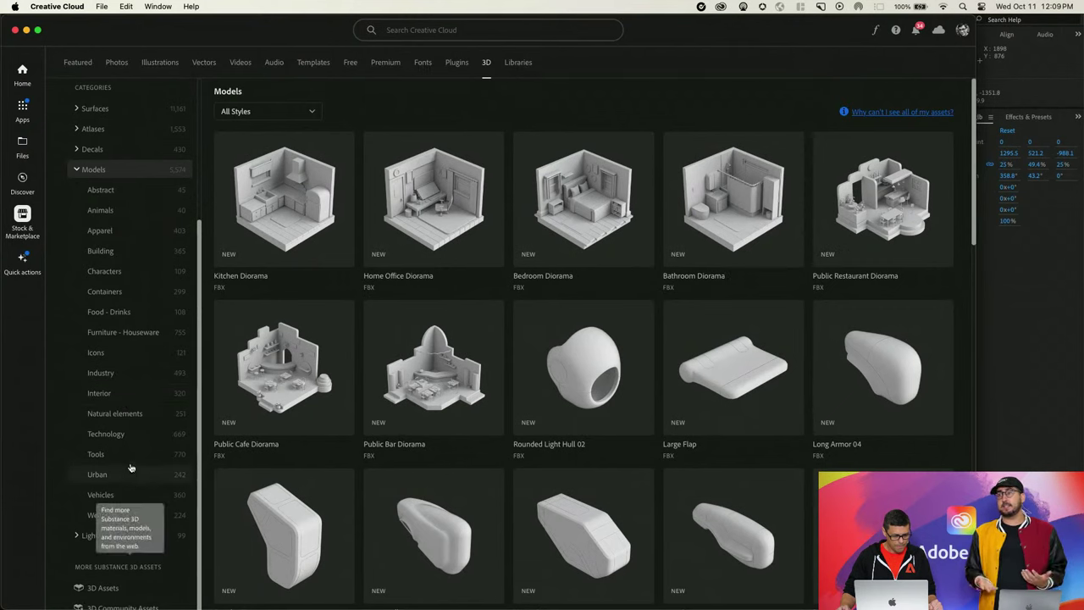
{"action": "left_click", "coordinate": [110, 377]}
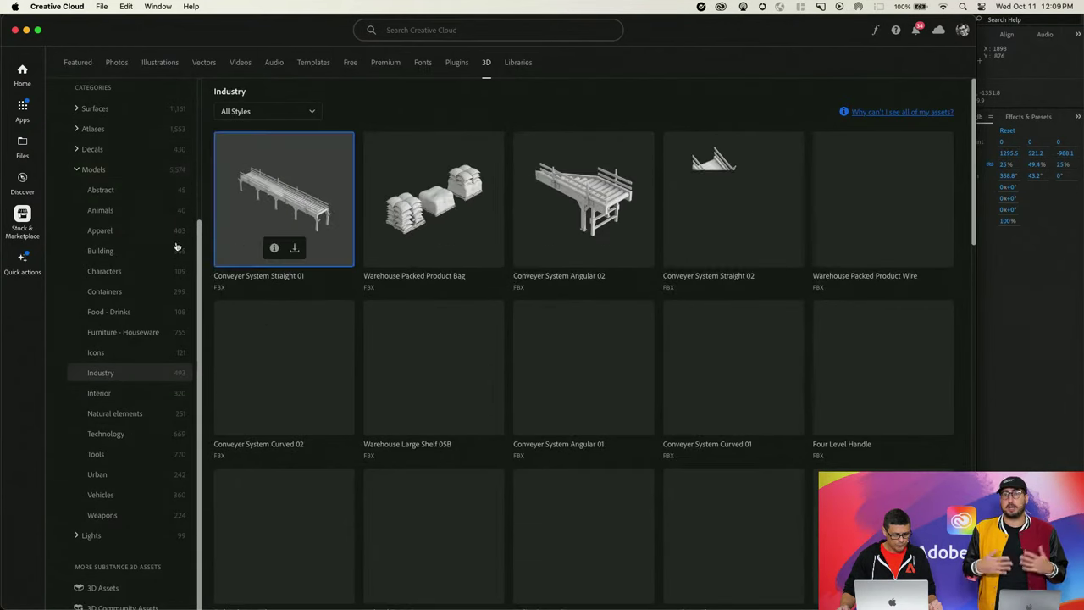
{"action": "left_click", "coordinate": [144, 249]}
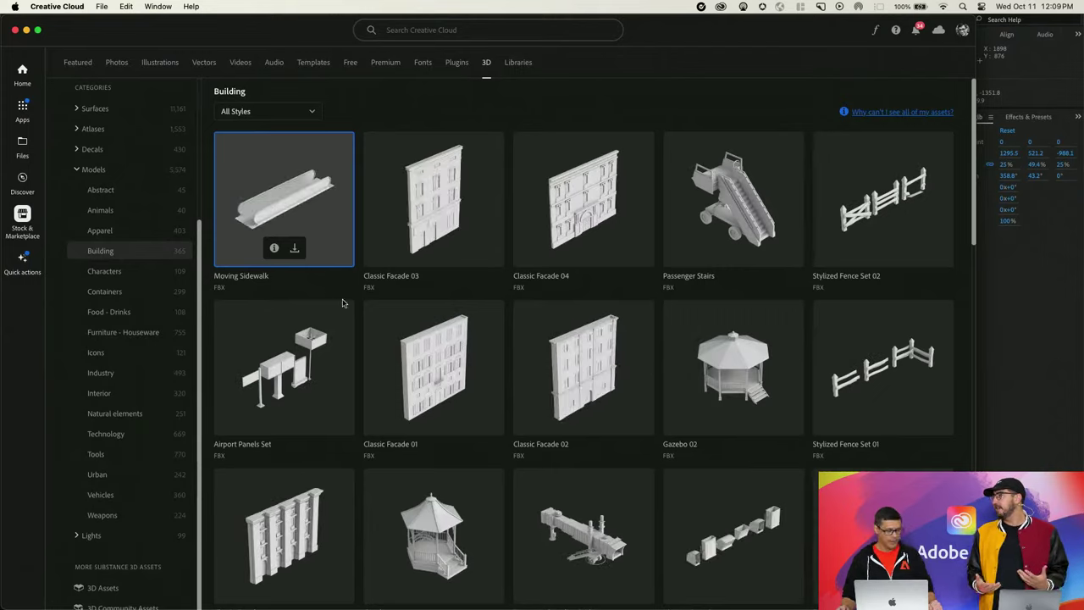
Look through the Building models for structures that could suit the planet scene.
{"action": "scroll", "coordinate": [485, 316], "scroll_direction": "down", "scroll_amount": 5}
{"action": "scroll", "coordinate": [485, 316], "scroll_direction": "down", "scroll_amount": 10}
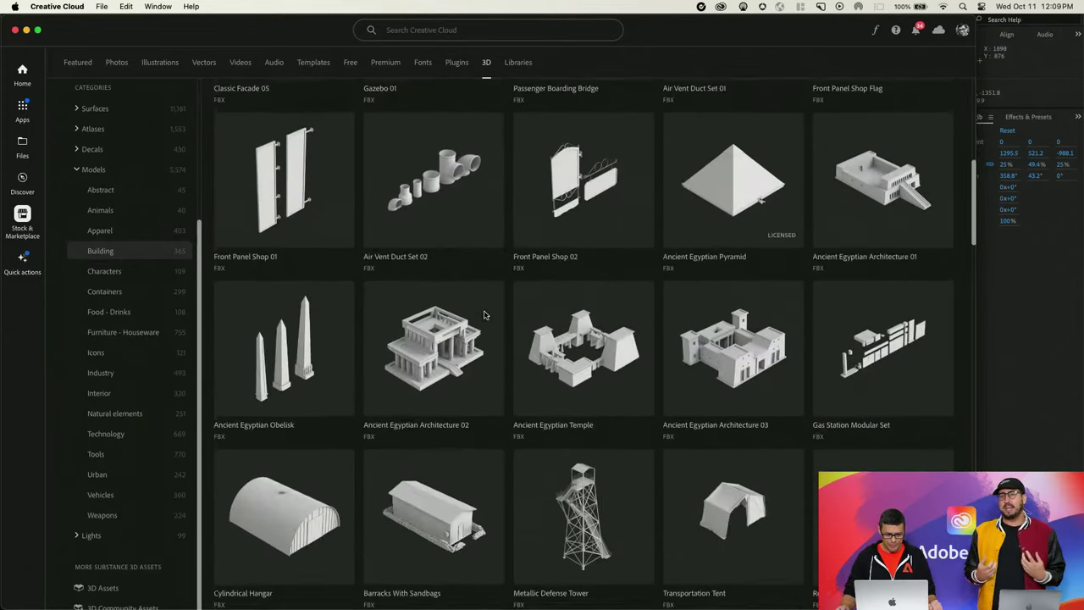
{"action": "scroll", "coordinate": [486, 316], "scroll_direction": "down", "scroll_amount": 5}
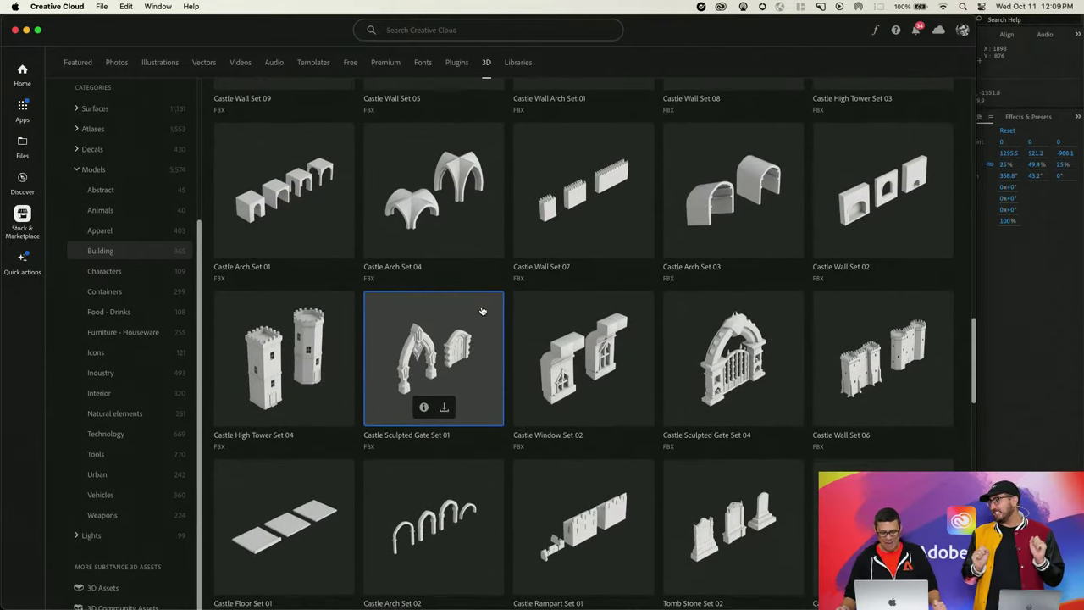
{"action": "scroll", "coordinate": [487, 303], "scroll_direction": "down", "scroll_amount": 6}
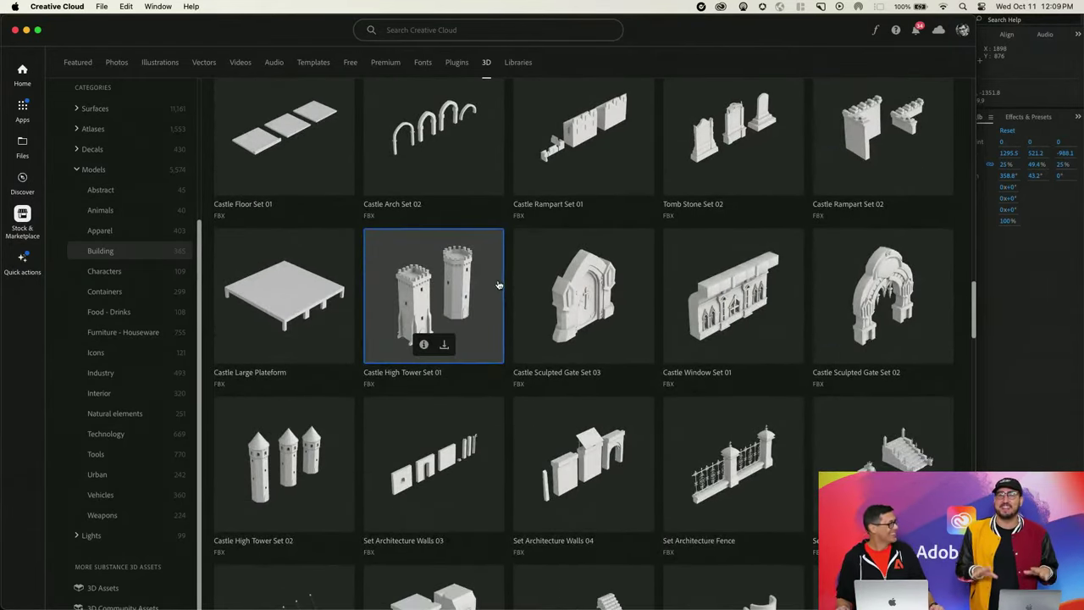
{"action": "scroll", "coordinate": [499, 286], "scroll_direction": "down", "scroll_amount": 11}
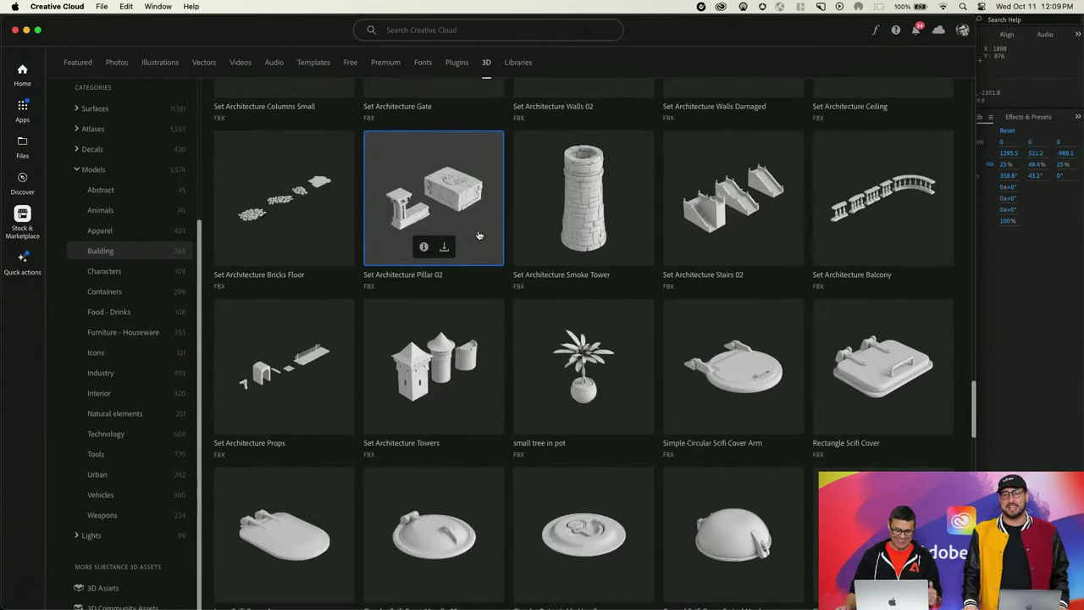
{"action": "scroll", "coordinate": [523, 194], "scroll_direction": "down", "scroll_amount": 3}
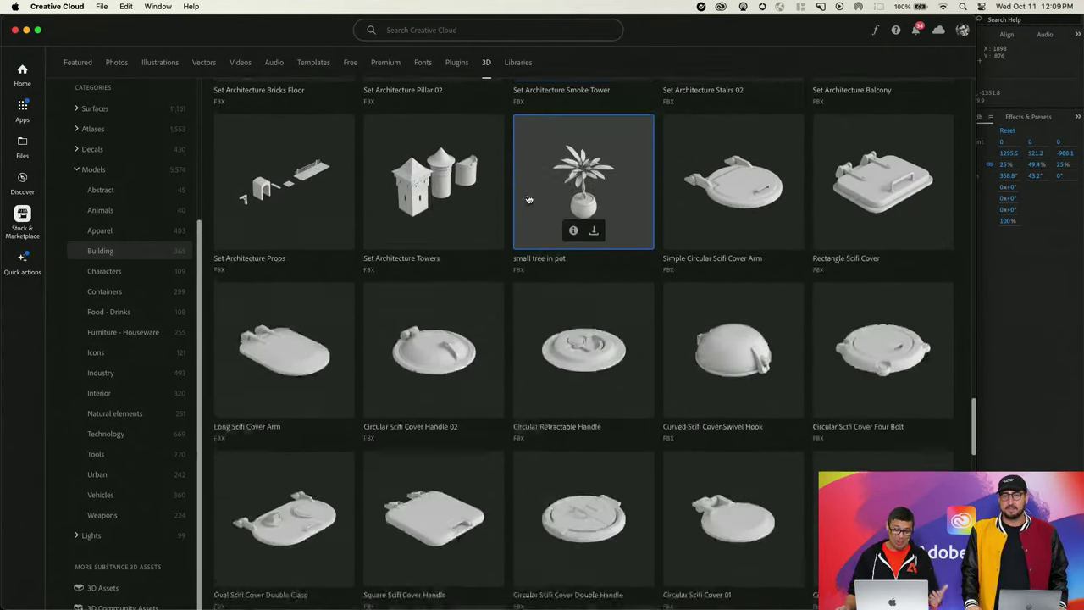
{"action": "scroll", "coordinate": [525, 198], "scroll_direction": "down", "scroll_amount": 5}
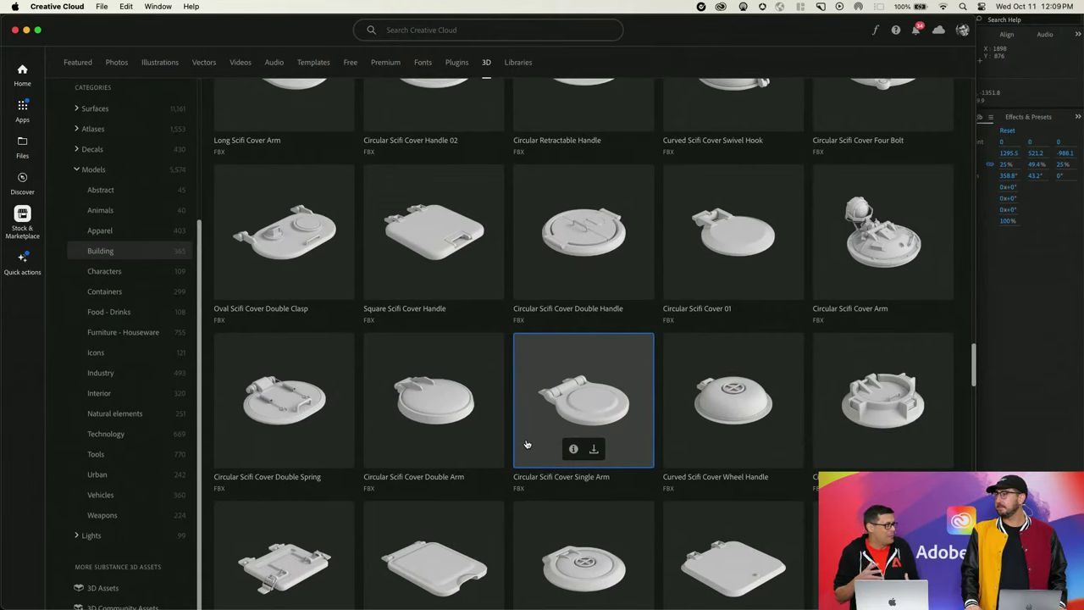
{"action": "scroll", "coordinate": [473, 416], "scroll_direction": "down", "scroll_amount": 12}
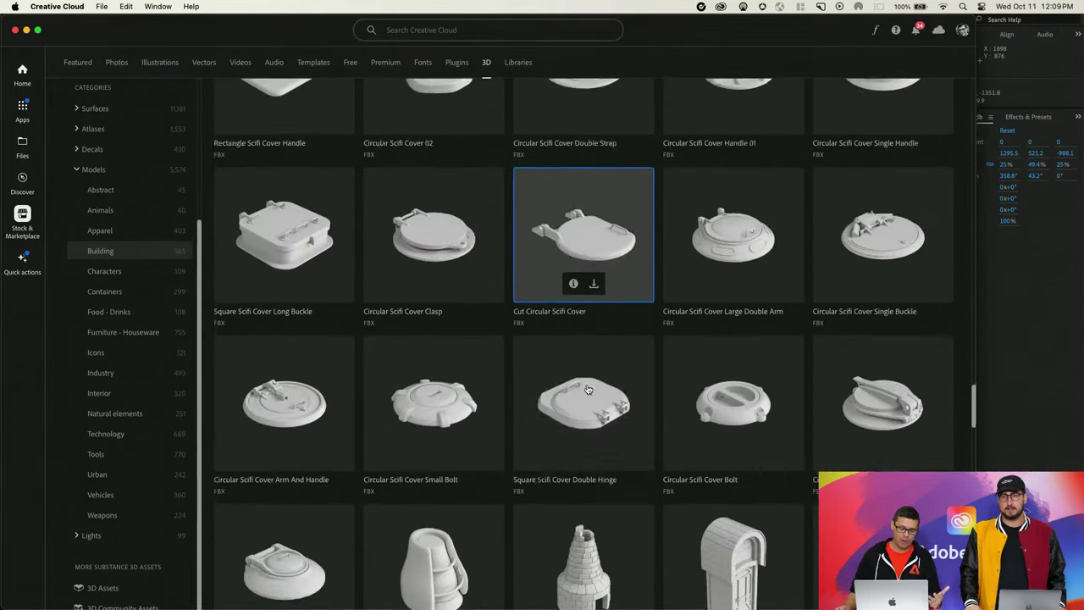
{"action": "scroll", "coordinate": [588, 395], "scroll_direction": "down", "scroll_amount": 14}
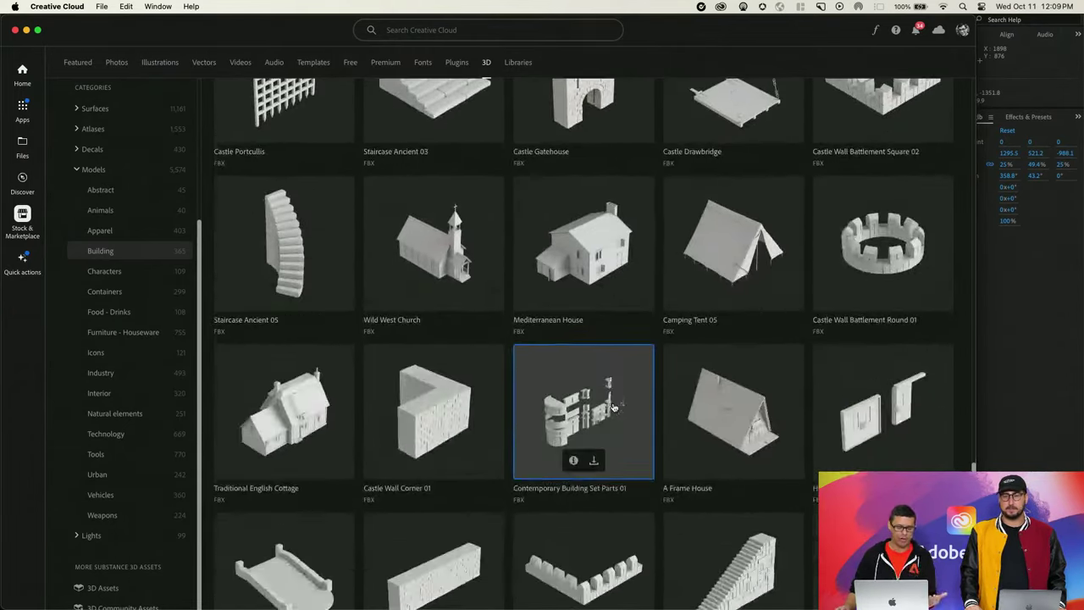
Switch from the asset library to Substance 3D Painter and open the recent project structure.spp.
{"action": "scroll", "coordinate": [615, 408], "scroll_direction": "down", "scroll_amount": 1}
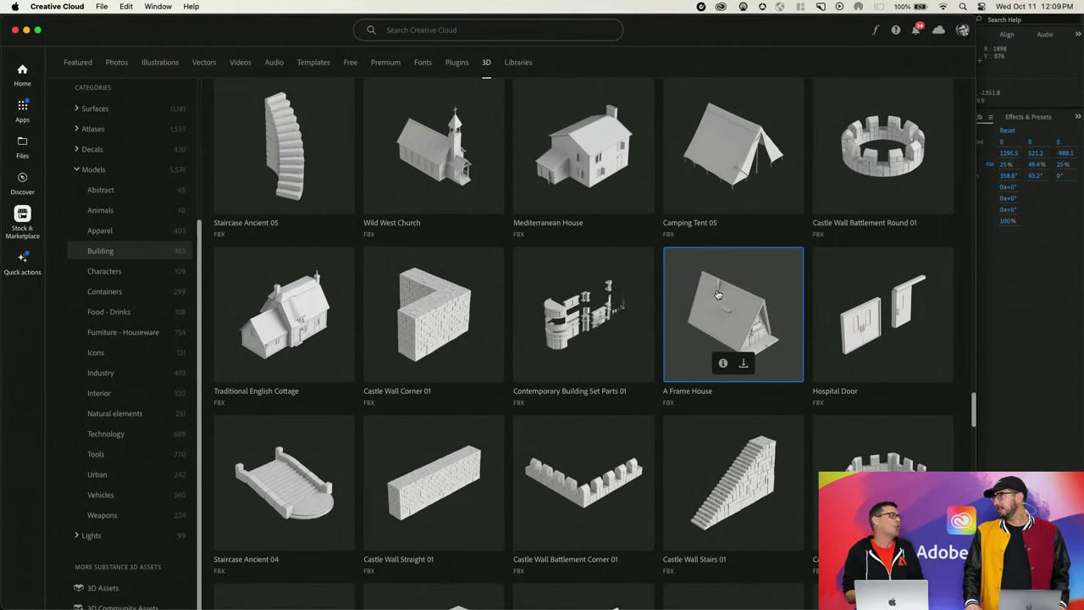
{"action": "scroll", "coordinate": [737, 322], "scroll_direction": "down", "scroll_amount": 12}
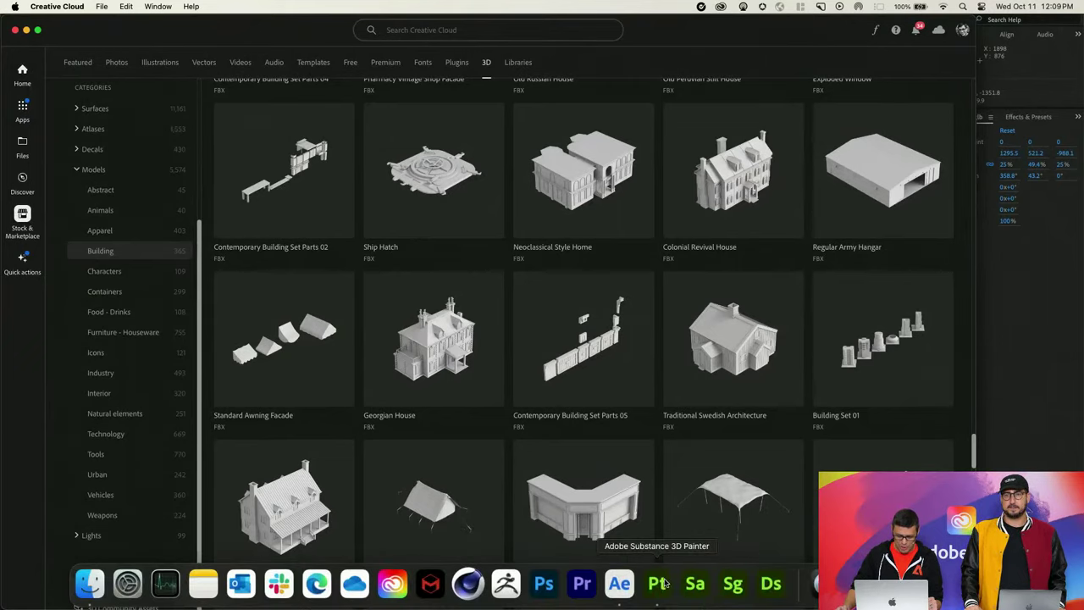
{"action": "left_click", "coordinate": [663, 584]}
{"action": "left_click", "coordinate": [123, 7]}
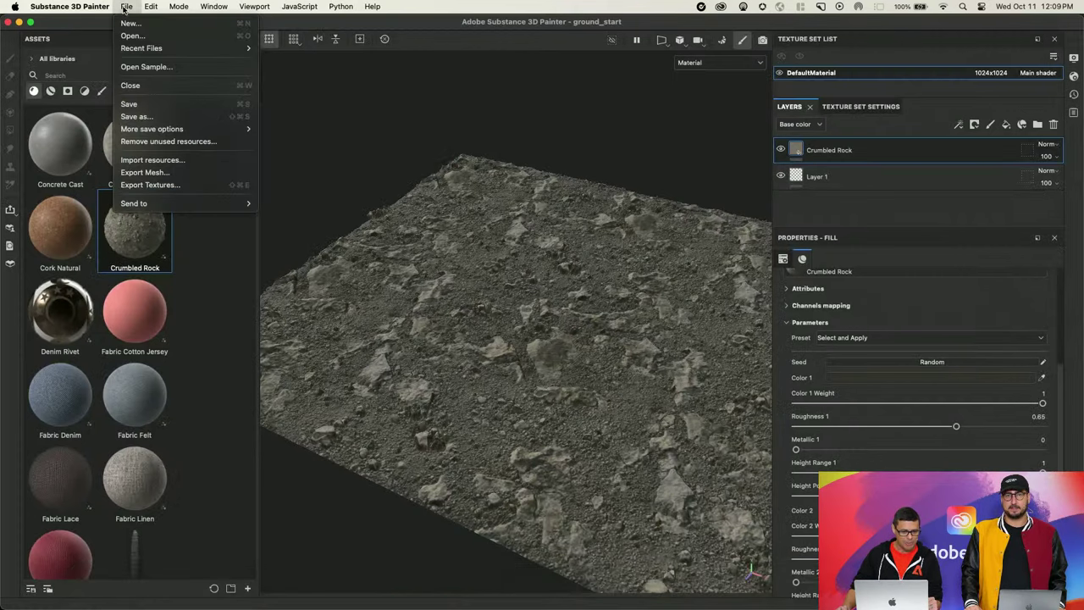
{"action": "mouse_move", "coordinate": [159, 50]}
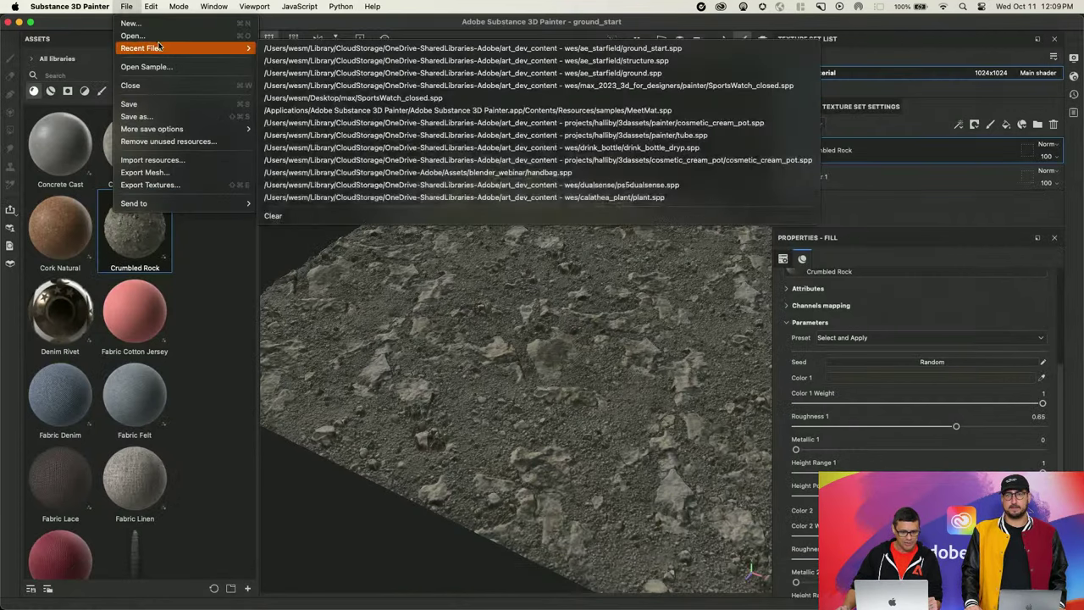
{"action": "left_click", "coordinate": [712, 59]}
Examine the textured spherical tank up close and review its texture export settings without exporting.
{"action": "left_click", "coordinate": [502, 323]}
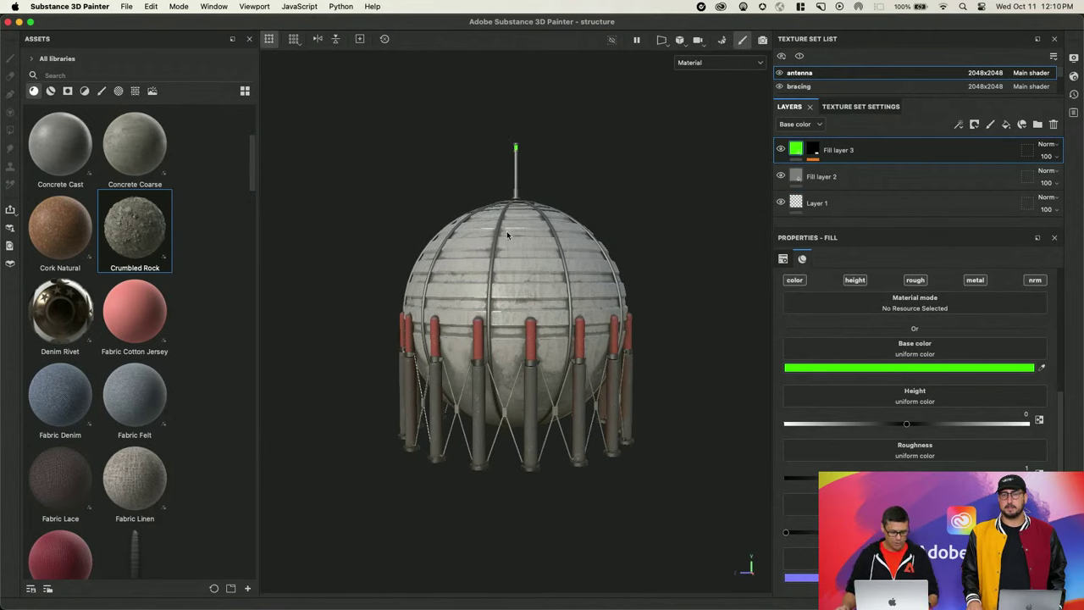
{"action": "mouse_move", "coordinate": [558, 335]}
{"action": "left_mouse_down", "text": "alt"}
{"action": "mouse_move", "coordinate": [527, 330]}
{"action": "mouse_move", "coordinate": [546, 322]}
{"action": "left_mouse_up", "text": "alt"}
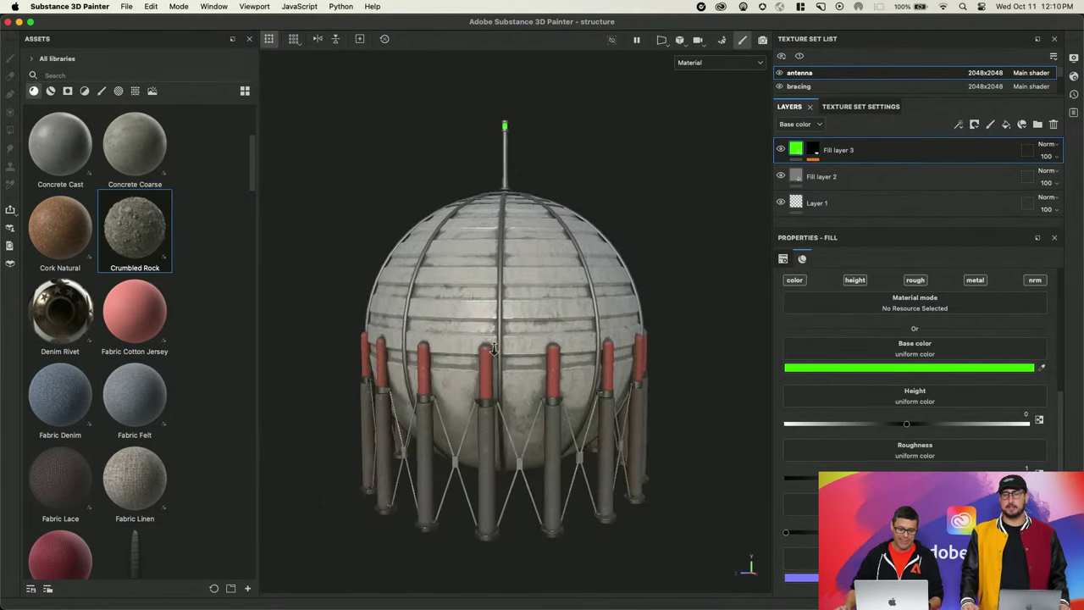
{"action": "scroll", "coordinate": [552, 250], "scroll_direction": "up", "scroll_amount": 2}
{"action": "left_click_drag", "start_coordinate": [553, 250], "coordinate": [560, 254], "text": "alt"}
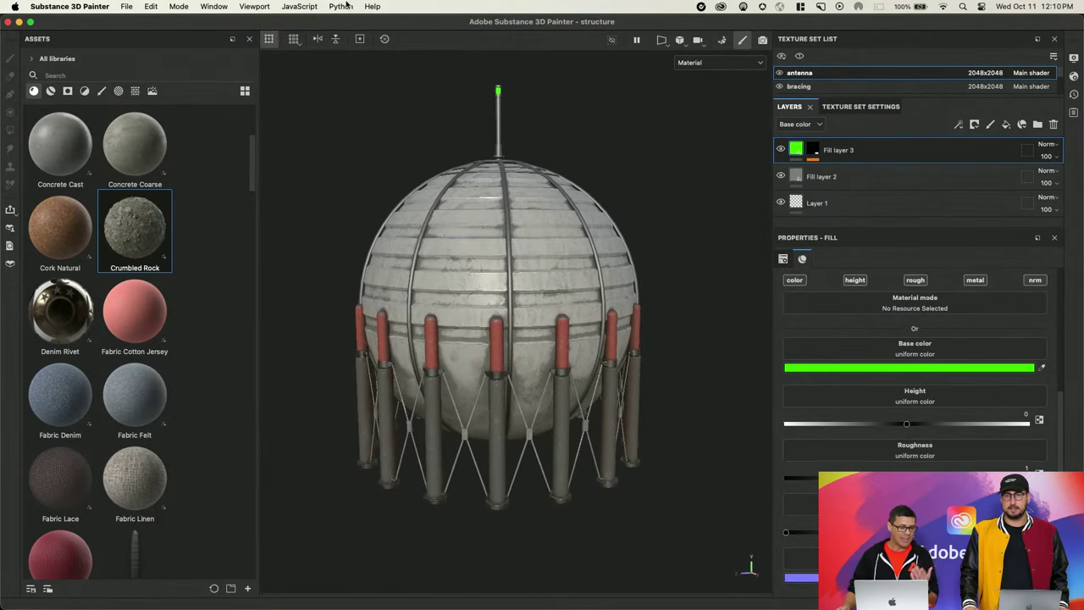
{"action": "left_click", "coordinate": [126, 6]}
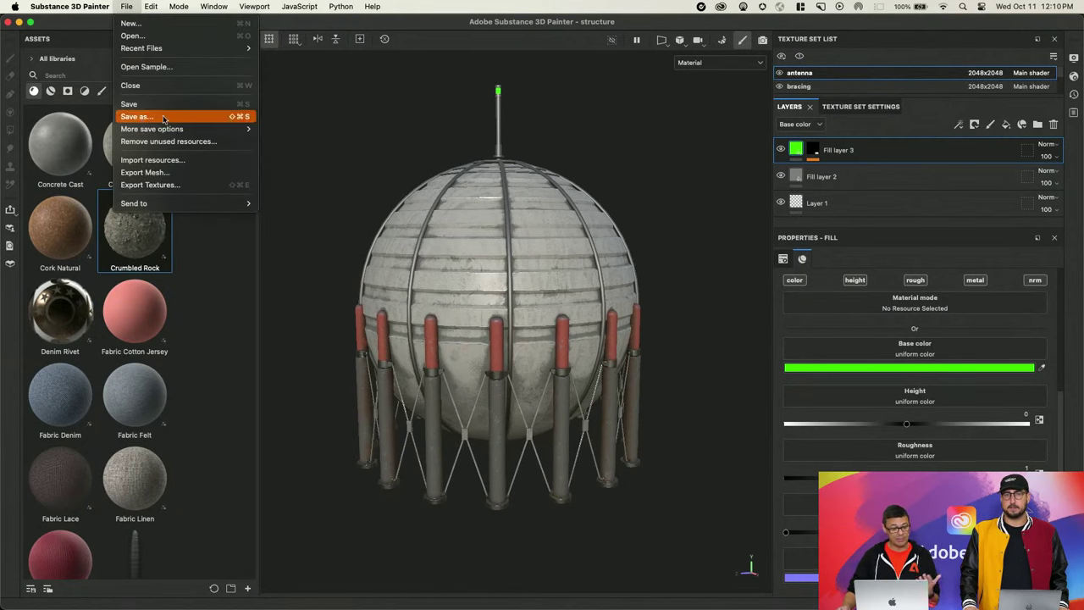
{"action": "left_click", "coordinate": [452, 129]}
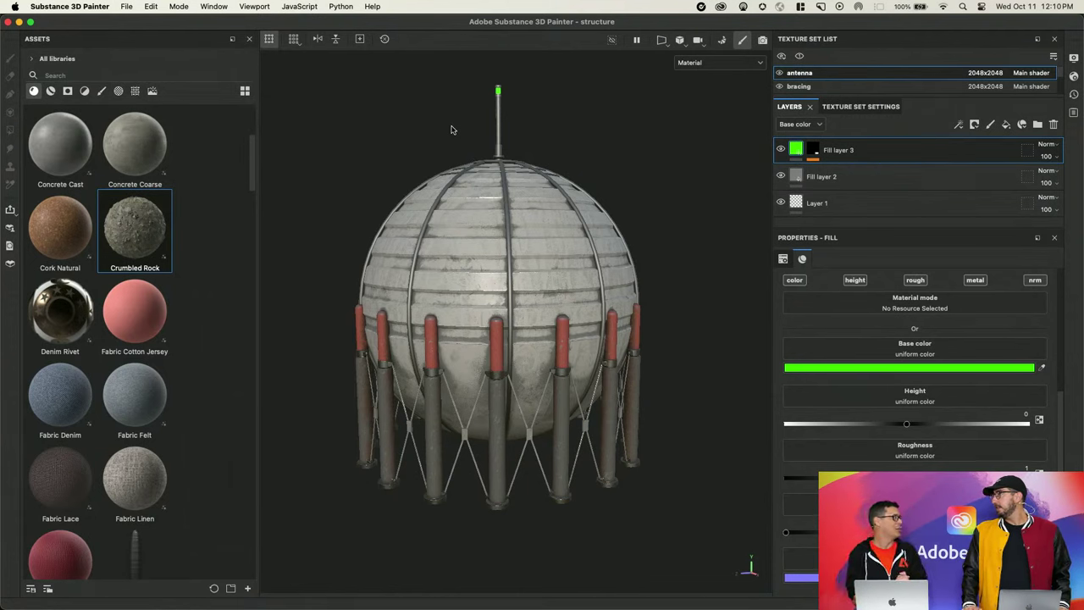
{"action": "left_click", "coordinate": [128, 7]}
{"action": "left_click", "coordinate": [133, 188]}
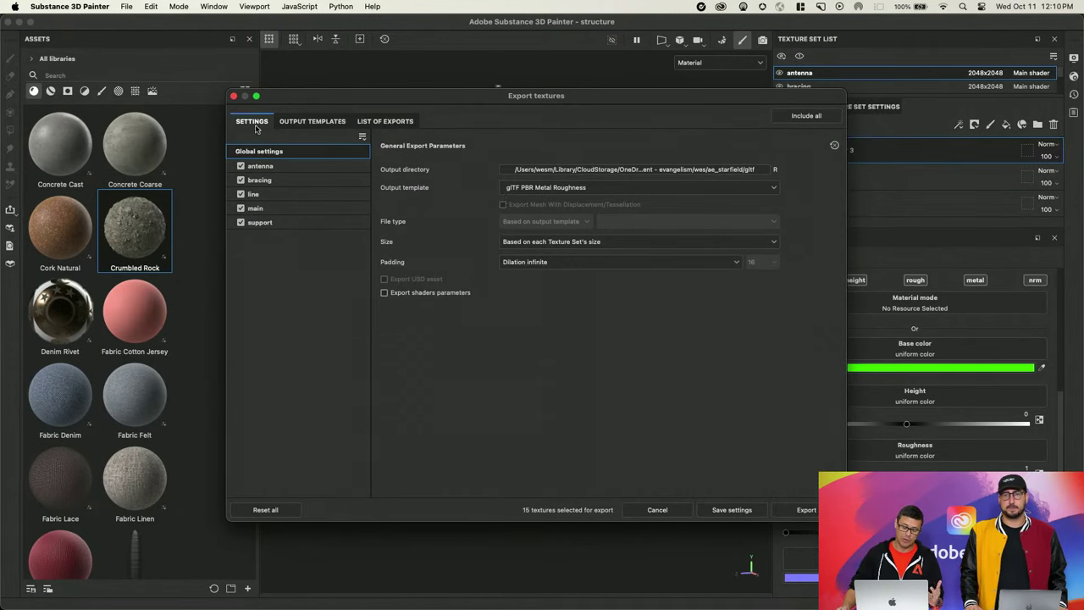
{"action": "left_click", "coordinate": [235, 96]}
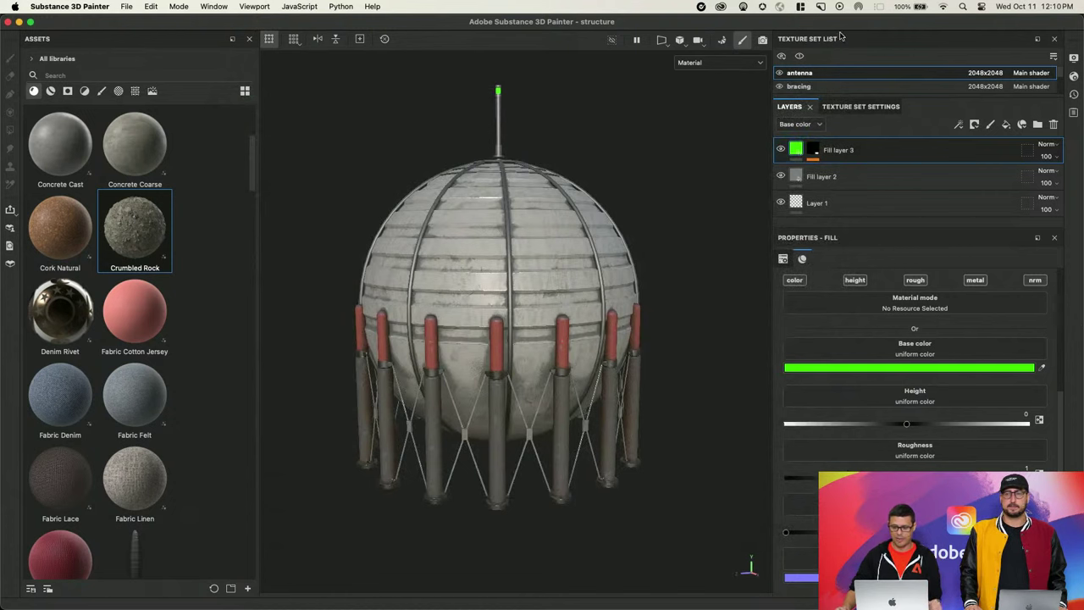
Select the main texture set, collapse its Steel Painted Scraped Dirty layer folder and hide it.
{"action": "left_click_drag", "start_coordinate": [822, 97], "coordinate": [836, 208]}
{"action": "left_click", "coordinate": [793, 113]}
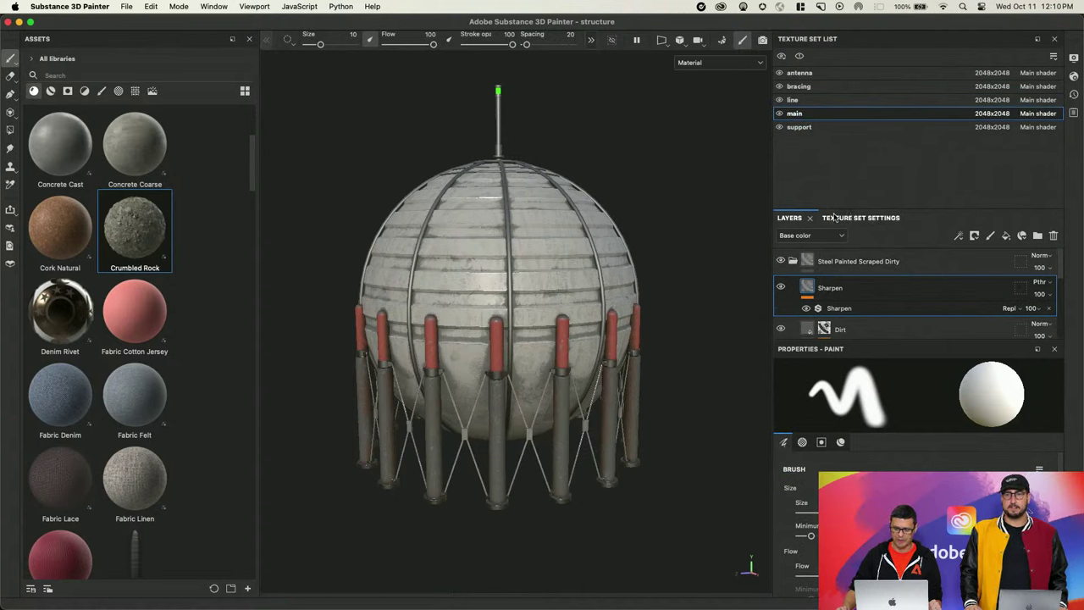
{"action": "left_click_drag", "start_coordinate": [835, 207], "coordinate": [835, 96]}
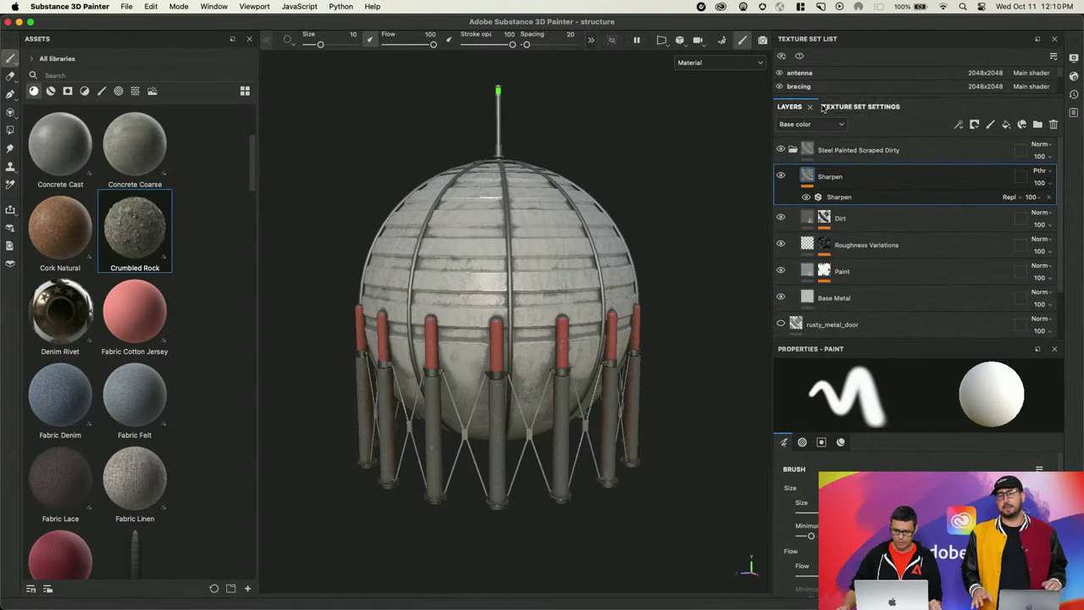
{"action": "left_click", "coordinate": [790, 152]}
{"action": "left_click", "coordinate": [781, 150]}
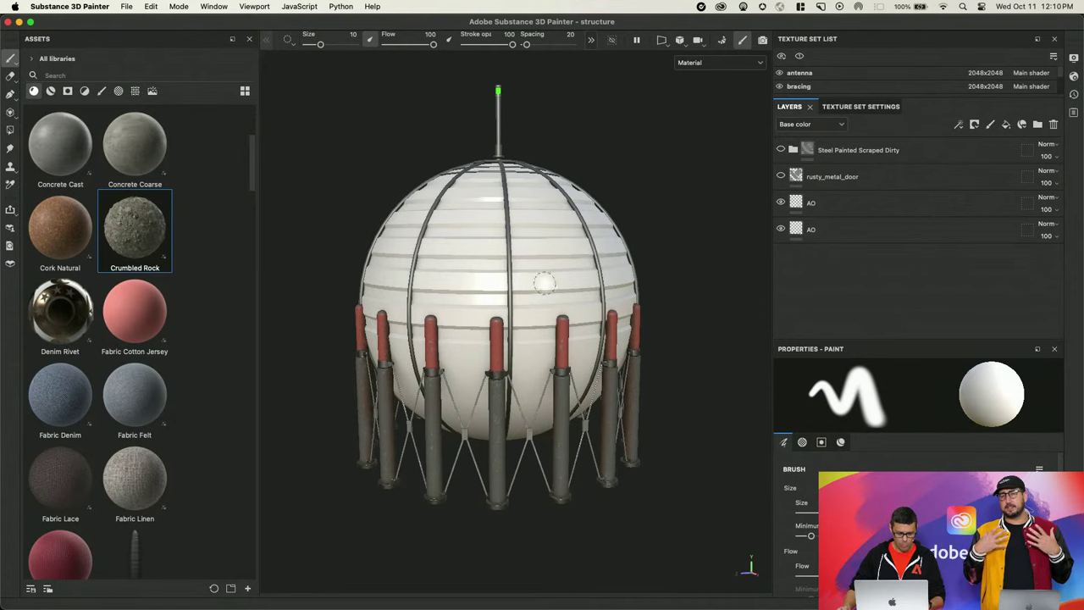
{"action": "scroll", "coordinate": [548, 284], "scroll_direction": "up", "scroll_amount": 3}
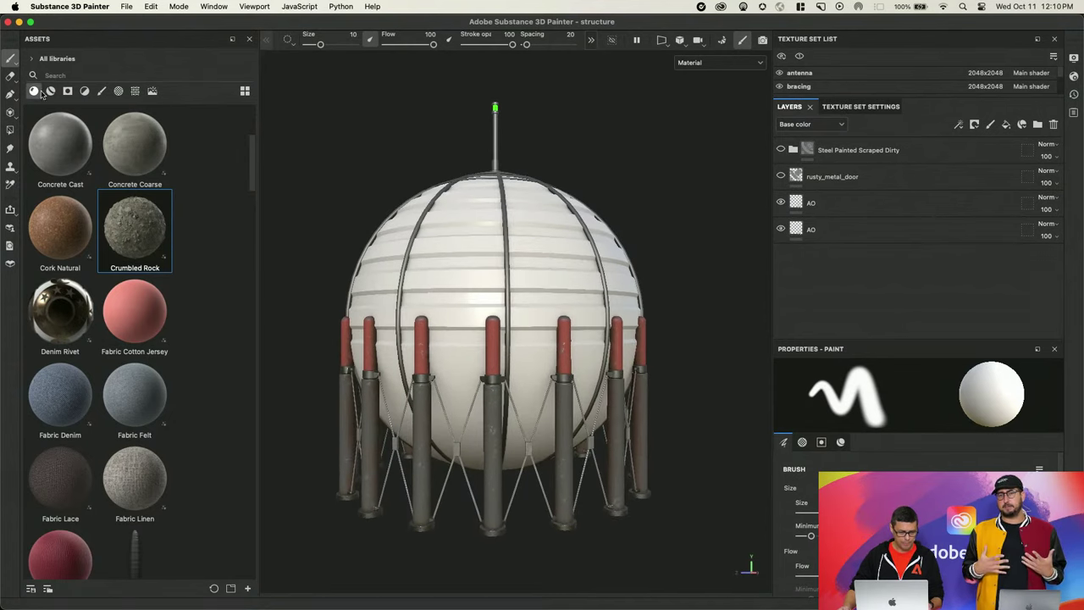
Search the smart materials for "steel" and apply the red Steel Painted Scraped Dirty material to the sphere.
{"action": "left_click", "coordinate": [38, 91]}
{"action": "left_click", "coordinate": [51, 91]}
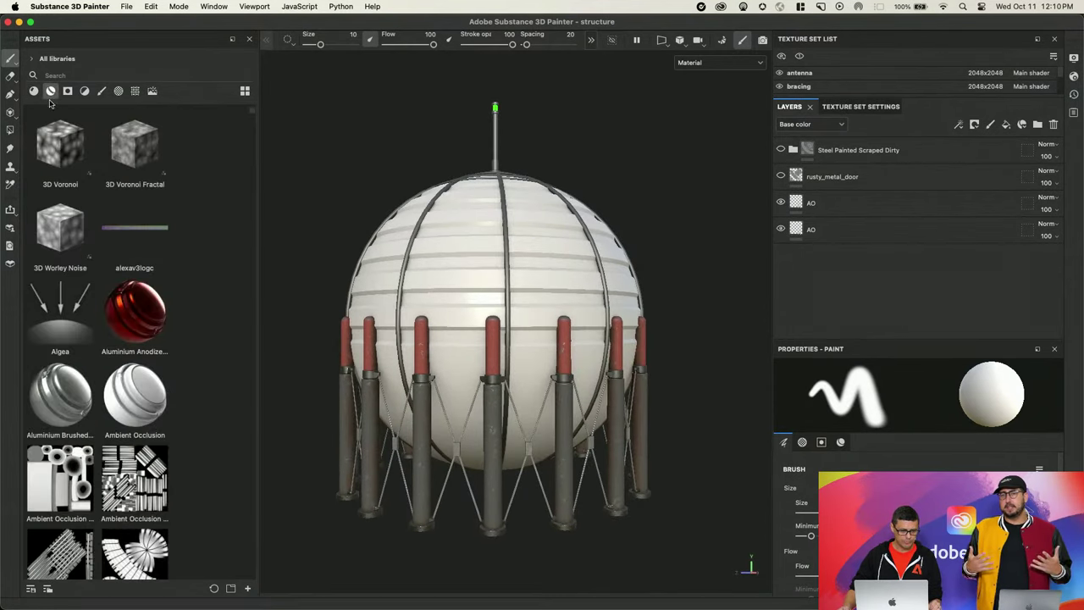
{"action": "left_click_drag", "start_coordinate": [259, 266], "coordinate": [296, 288]}
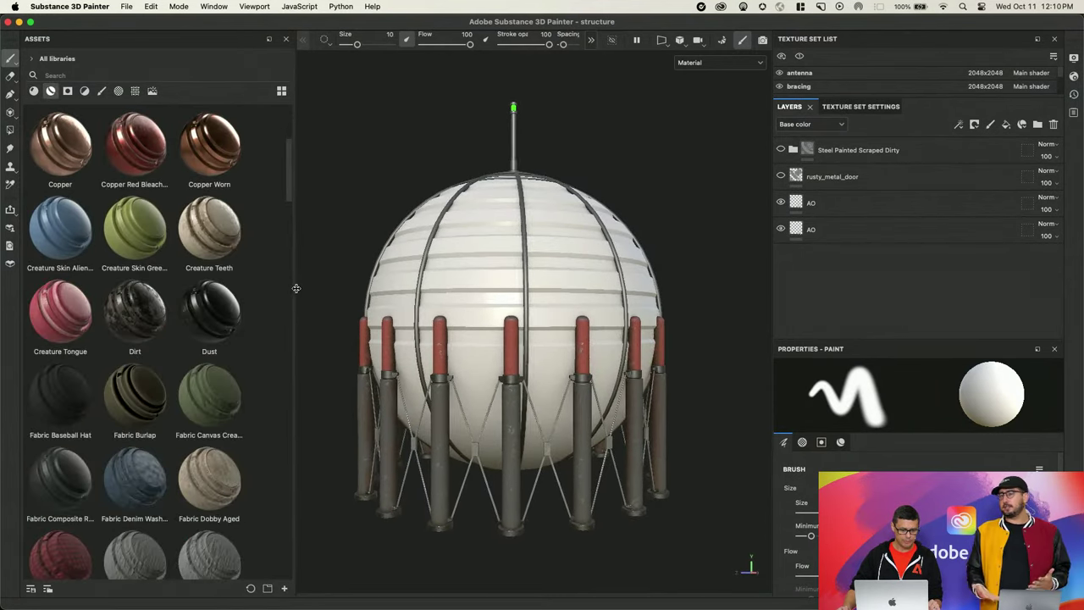
{"action": "left_click", "coordinate": [139, 74]}
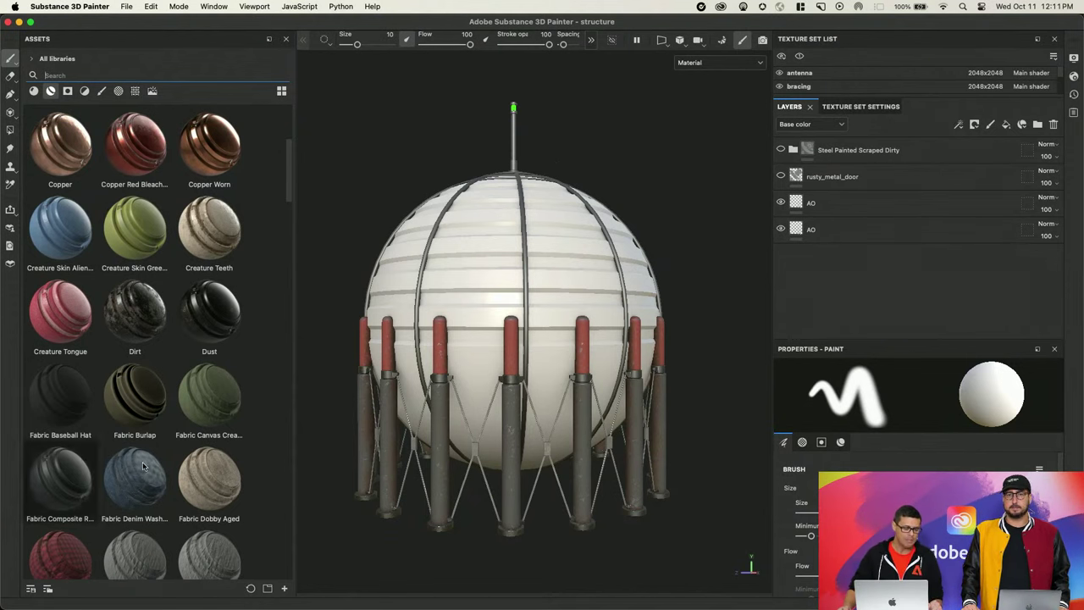
{"action": "left_click", "coordinate": [168, 75]}
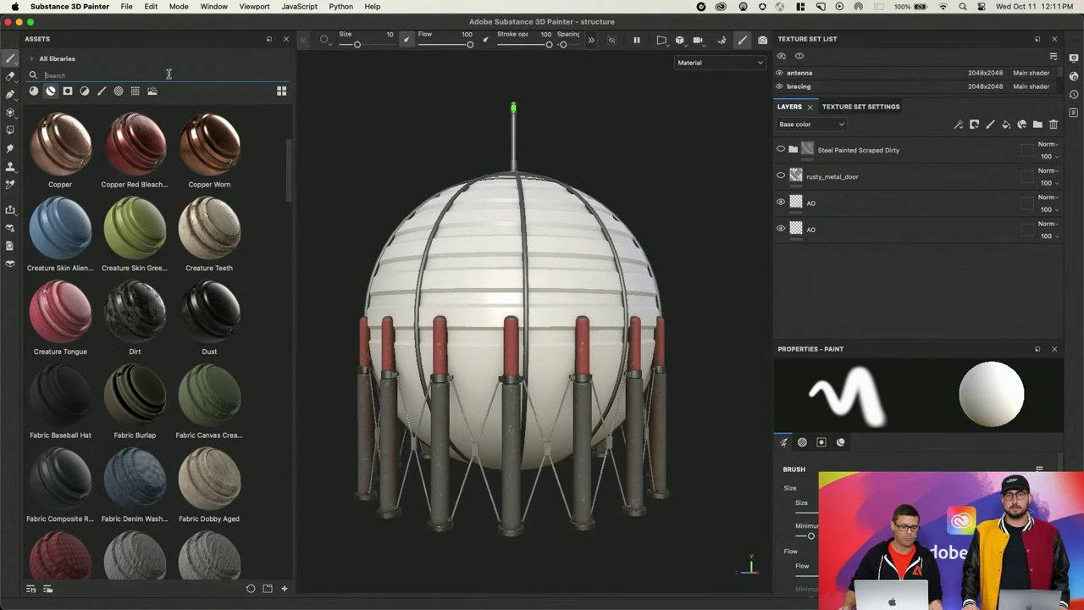
{"action": "type", "text": "steel"}
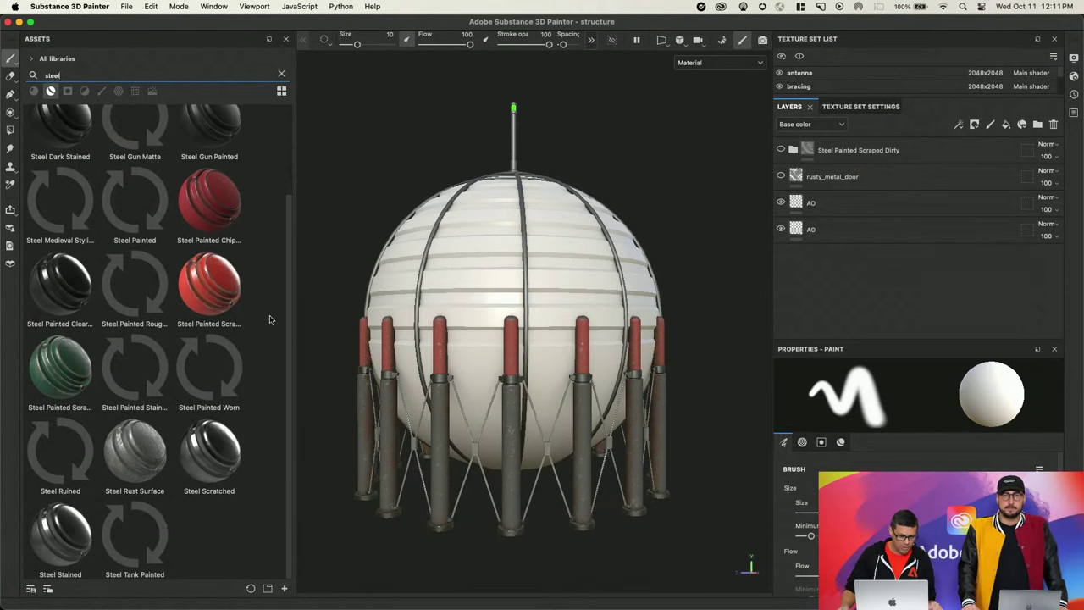
{"action": "mouse_move", "coordinate": [226, 305]}
{"action": "left_mouse_down"}
{"action": "mouse_move", "coordinate": [271, 265]}
{"action": "mouse_move", "coordinate": [475, 257]}
{"action": "mouse_move", "coordinate": [412, 256]}
{"action": "mouse_move", "coordinate": [443, 290]}
{"action": "left_mouse_up"}
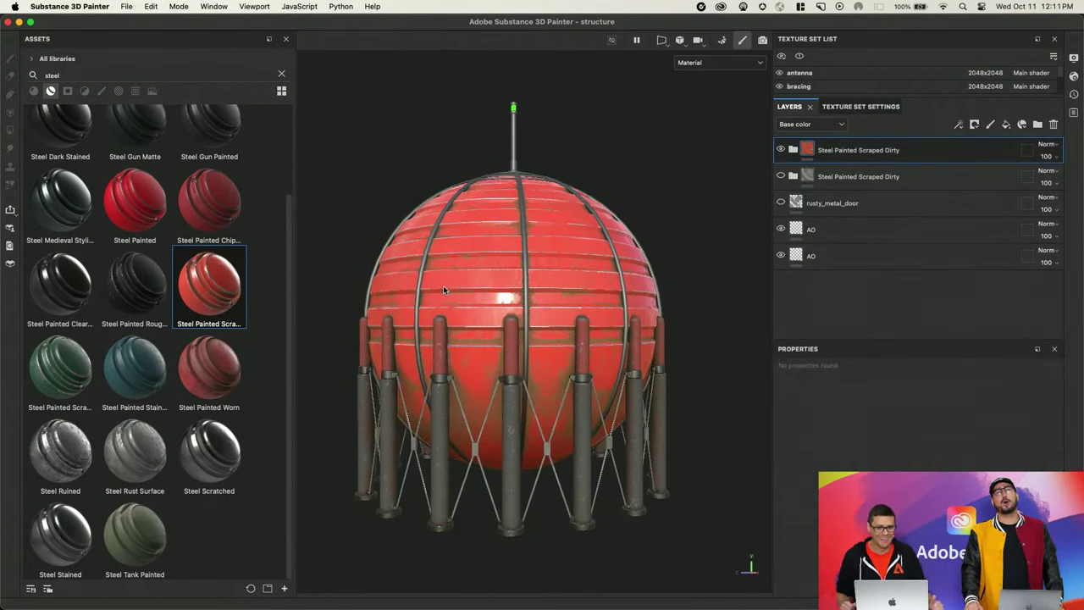
Inspect the red steel material and its sublayers on the sphere, and delete that layer folder.
{"action": "right_click_drag", "start_coordinate": [454, 291], "coordinate": [601, 351], "text": "alt"}
{"action": "left_click_drag", "start_coordinate": [559, 338], "coordinate": [586, 332], "text": "alt"}
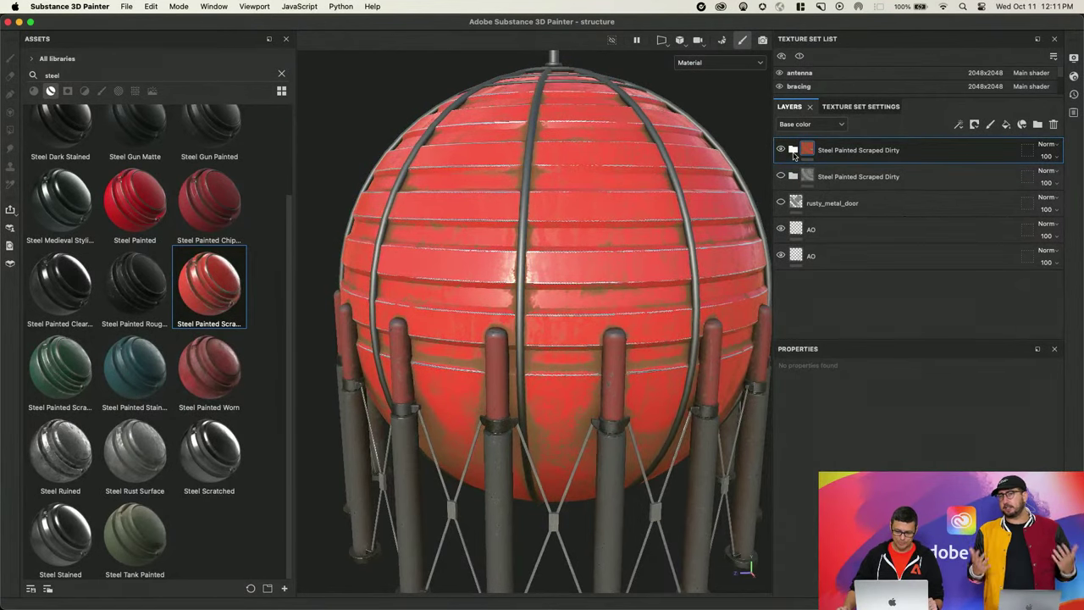
{"action": "left_click", "coordinate": [792, 154]}
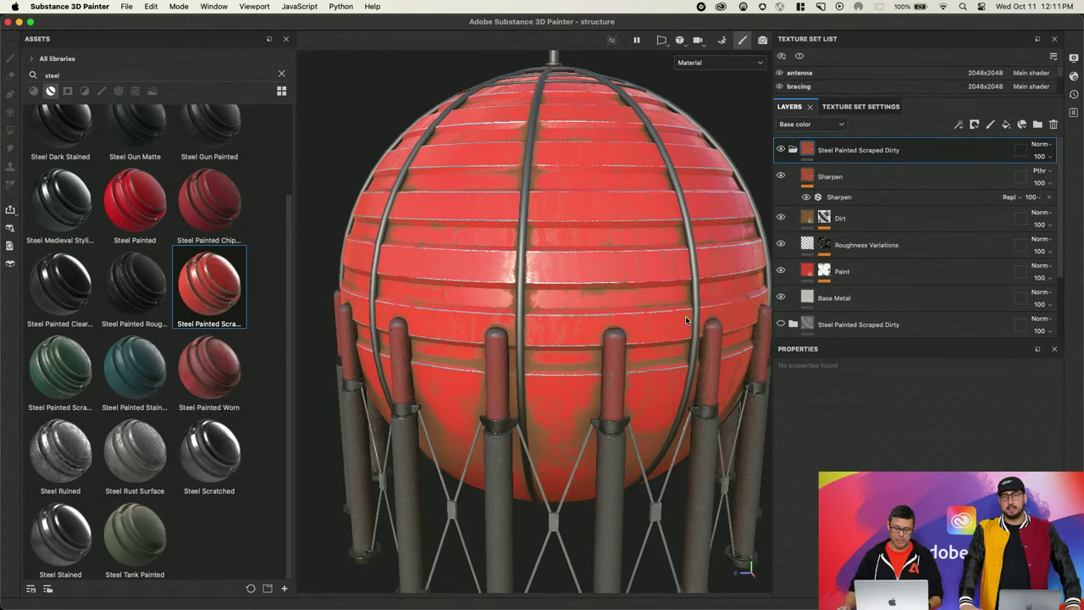
{"action": "left_click", "coordinate": [1055, 124]}
Add a fill layer on top of the main texture set's stack and try the maximum metallic value.
{"action": "left_click", "coordinate": [1007, 125]}
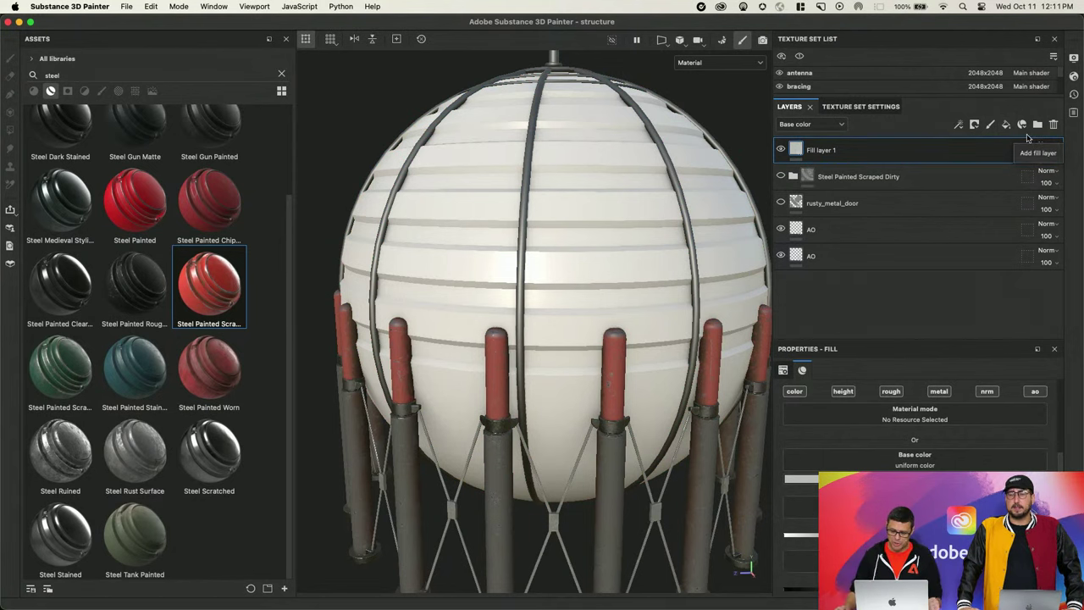
{"action": "scroll", "coordinate": [915, 423], "scroll_direction": "down", "scroll_amount": 4}
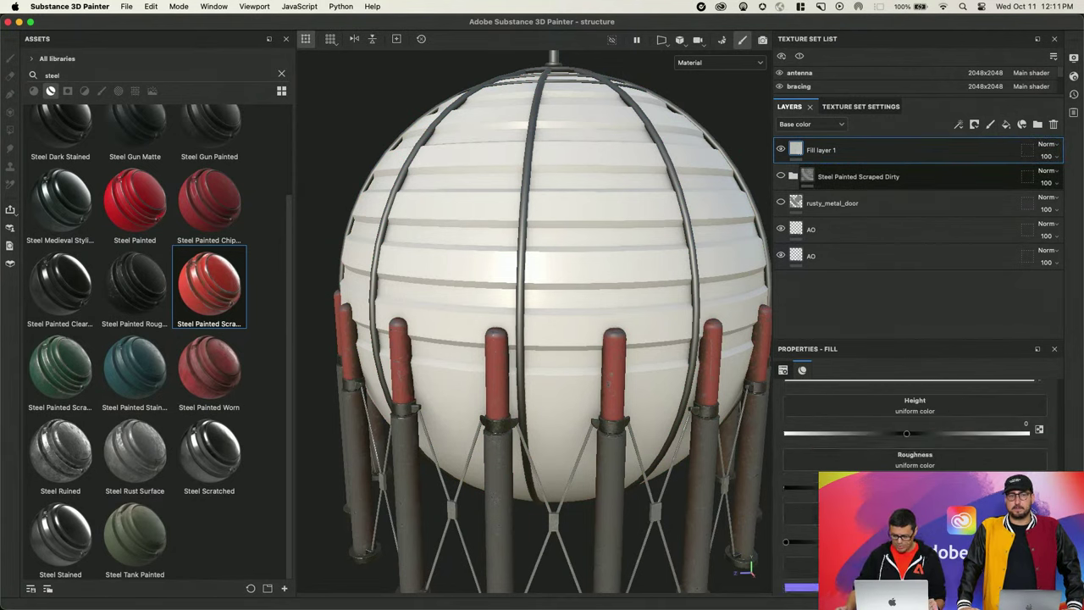
{"action": "left_click_drag", "start_coordinate": [786, 542], "coordinate": [1030, 542]}
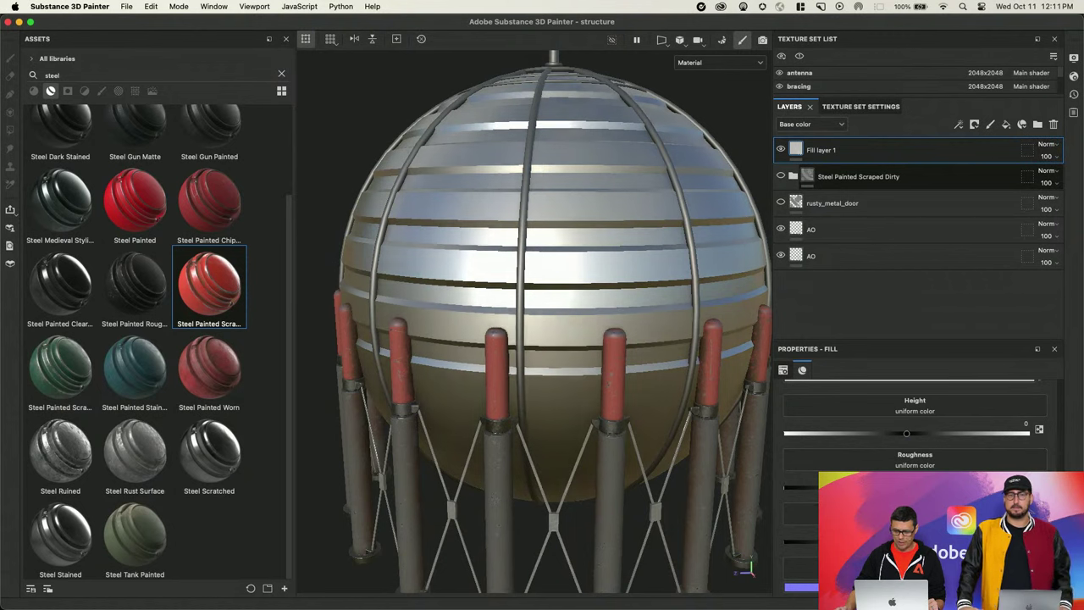
{"action": "right_click_drag", "start_coordinate": [480, 275], "coordinate": [539, 266], "text": "shift"}
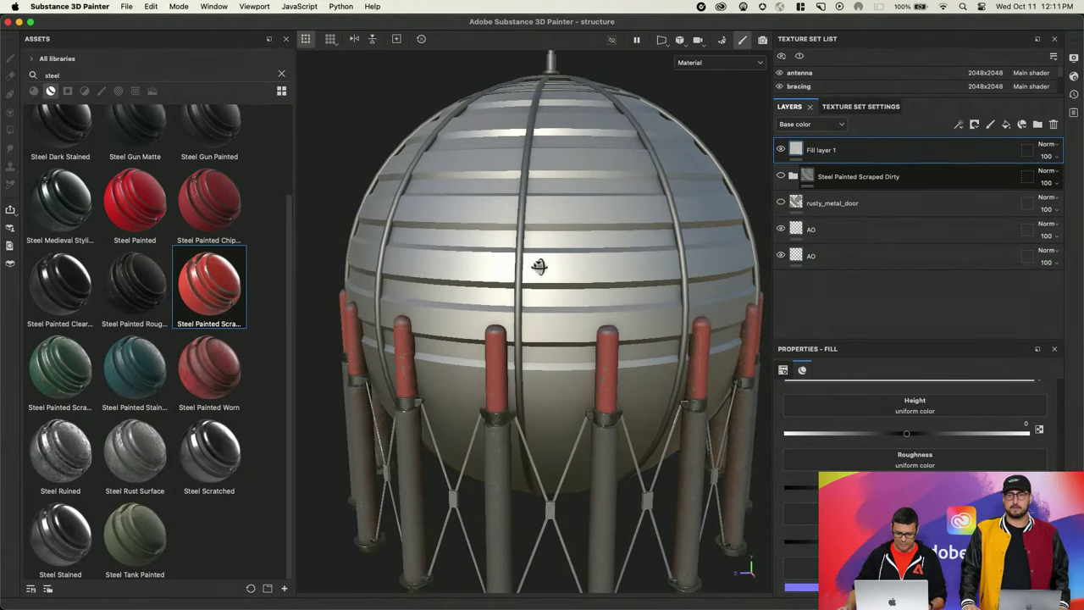
{"action": "left_click_drag", "start_coordinate": [538, 267], "coordinate": [538, 280], "text": "alt"}
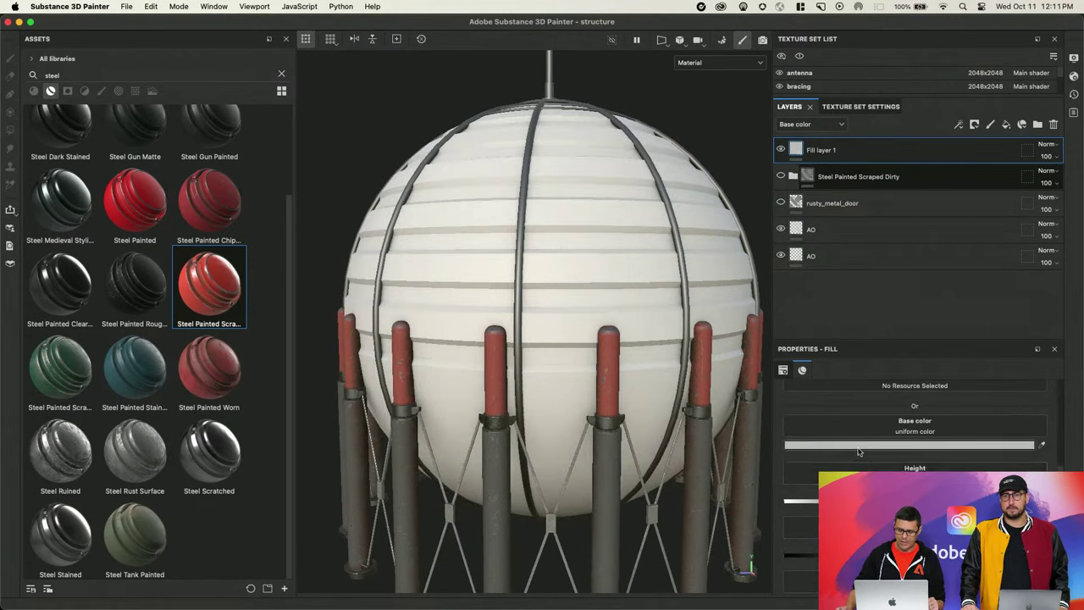
Set the new fill layer's base color to mid grey 707070 and check it on the sphere.
{"action": "left_click", "coordinate": [861, 419]}
{"action": "left_click", "coordinate": [862, 376]}
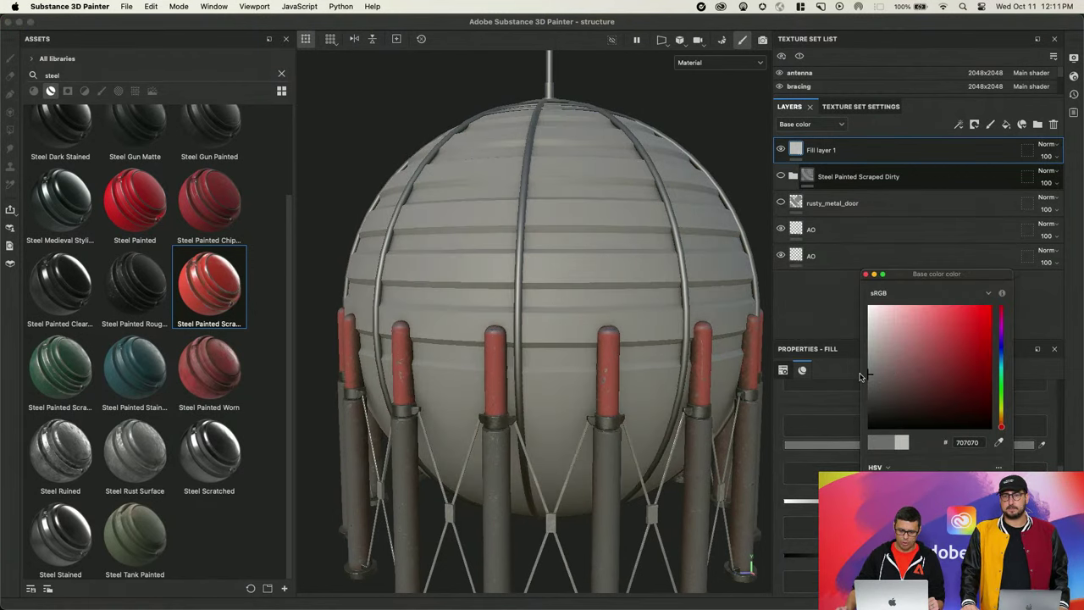
{"action": "mouse_move", "coordinate": [1002, 293]}
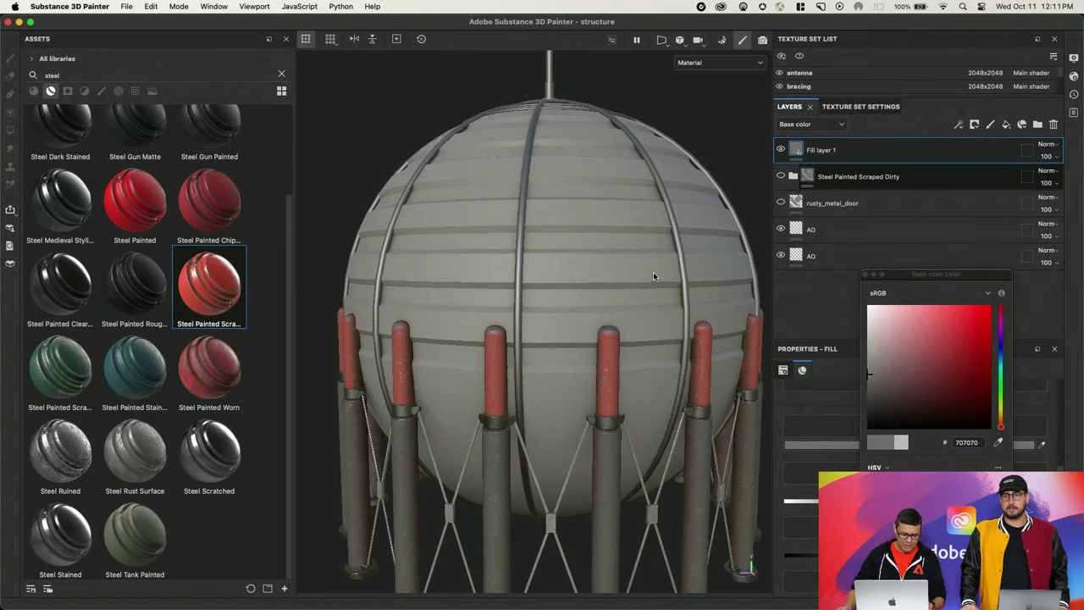
{"action": "left_click_drag", "start_coordinate": [654, 272], "coordinate": [655, 315], "text": "alt"}
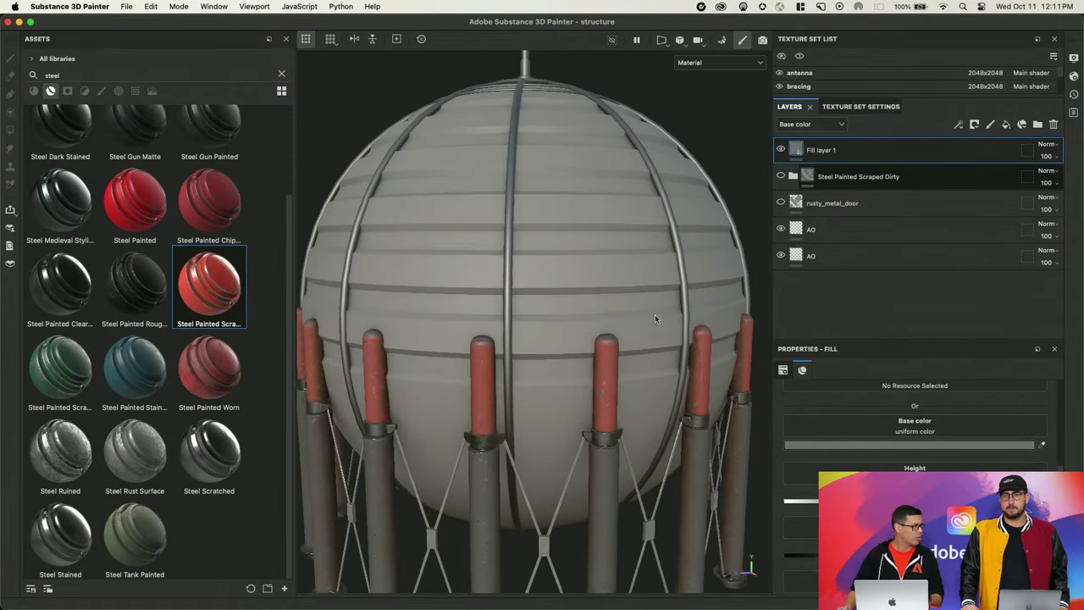
Add a second, metallic fill layer above the grey one and give it a black mask.
{"action": "left_click", "coordinate": [1006, 124]}
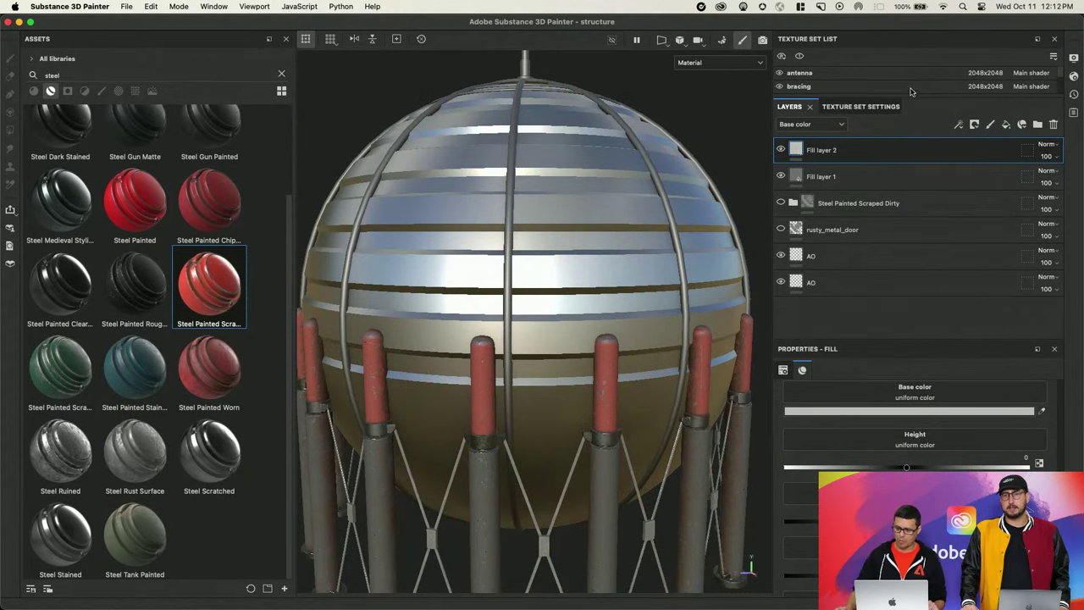
{"action": "left_click", "coordinate": [974, 125]}
{"action": "left_click", "coordinate": [984, 153]}
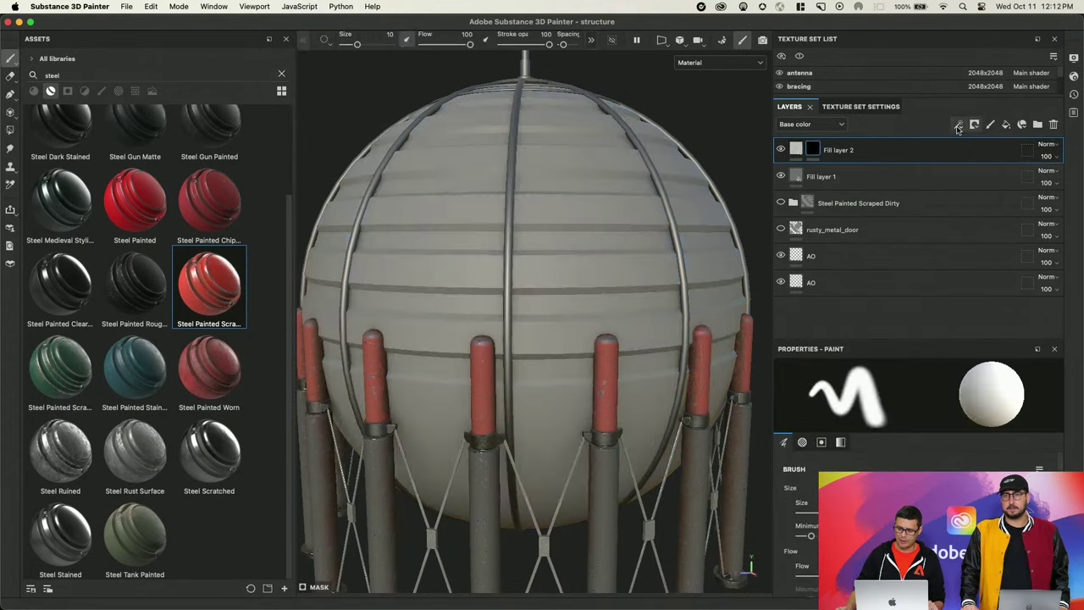
Add a Metal Edge Wear generator to the top fill layer's black mask and check the wear on the sphere.
{"action": "left_click", "coordinate": [958, 125]}
{"action": "left_click", "coordinate": [957, 178]}
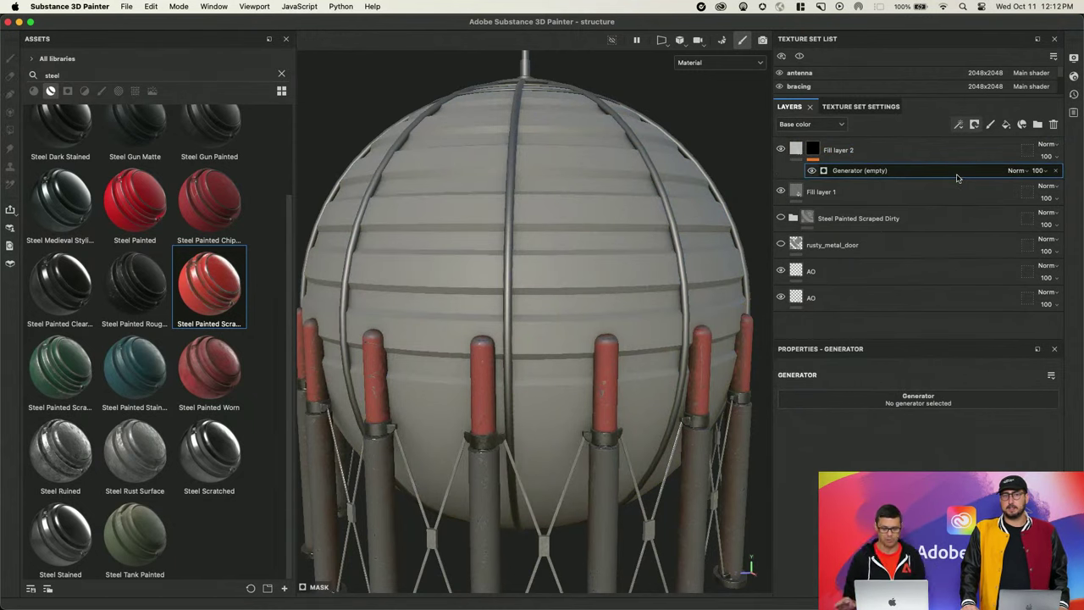
{"action": "left_click", "coordinate": [919, 397]}
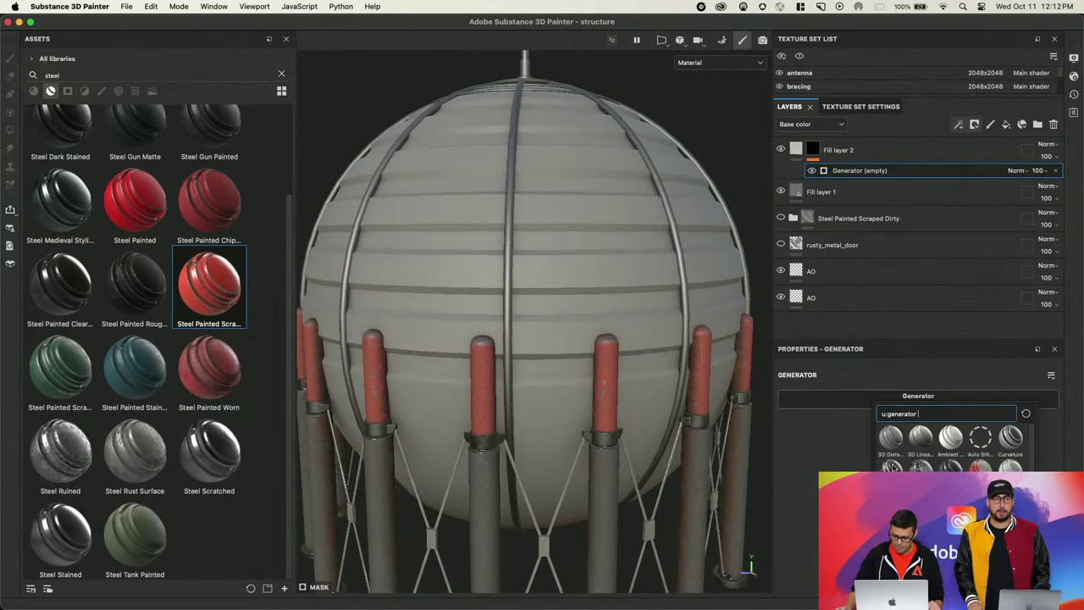
{"action": "type", "text": "mea"}
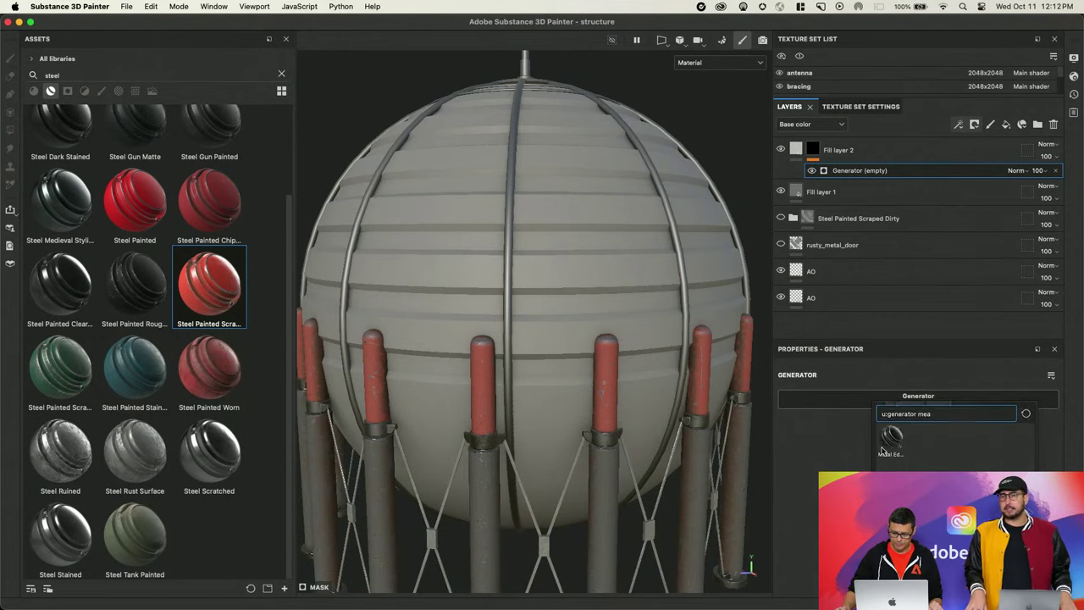
{"action": "left_click", "coordinate": [891, 437]}
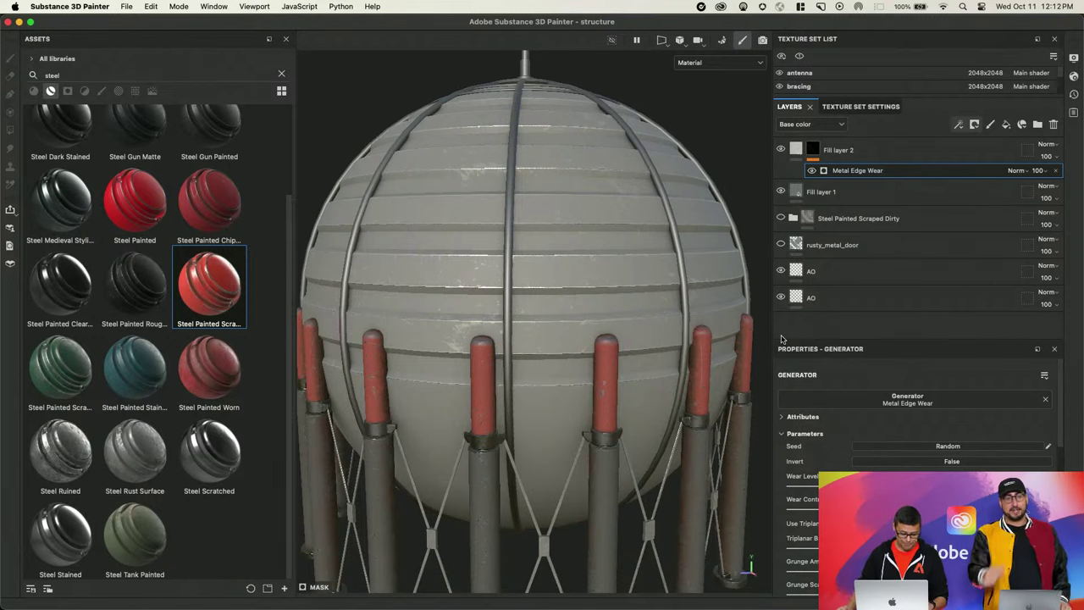
{"action": "scroll", "coordinate": [681, 294], "scroll_direction": "up", "scroll_amount": 6}
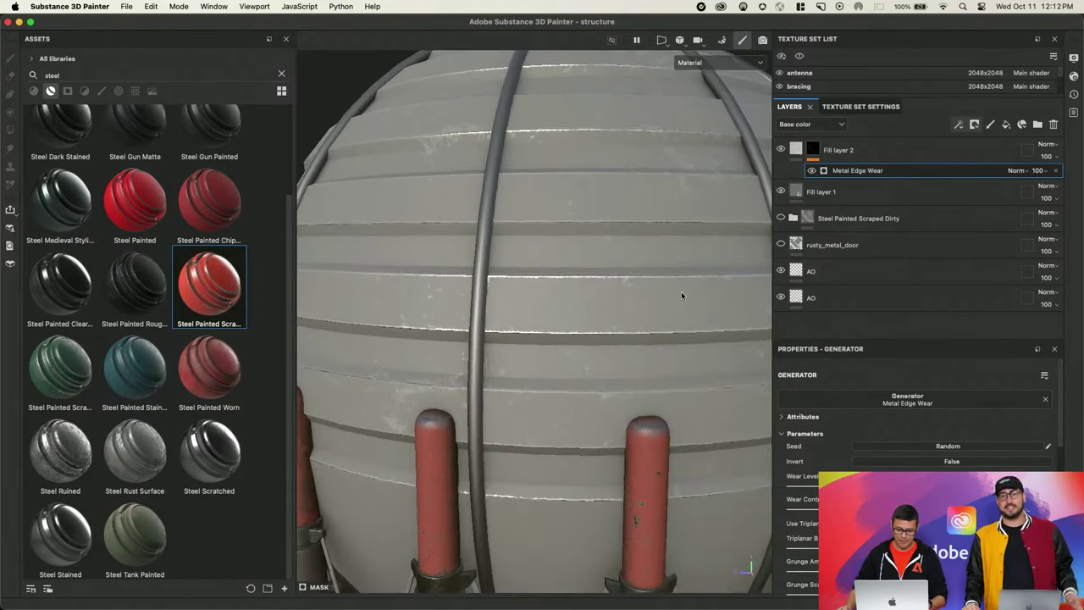
{"action": "scroll", "coordinate": [644, 288], "scroll_direction": "down", "scroll_amount": 3}
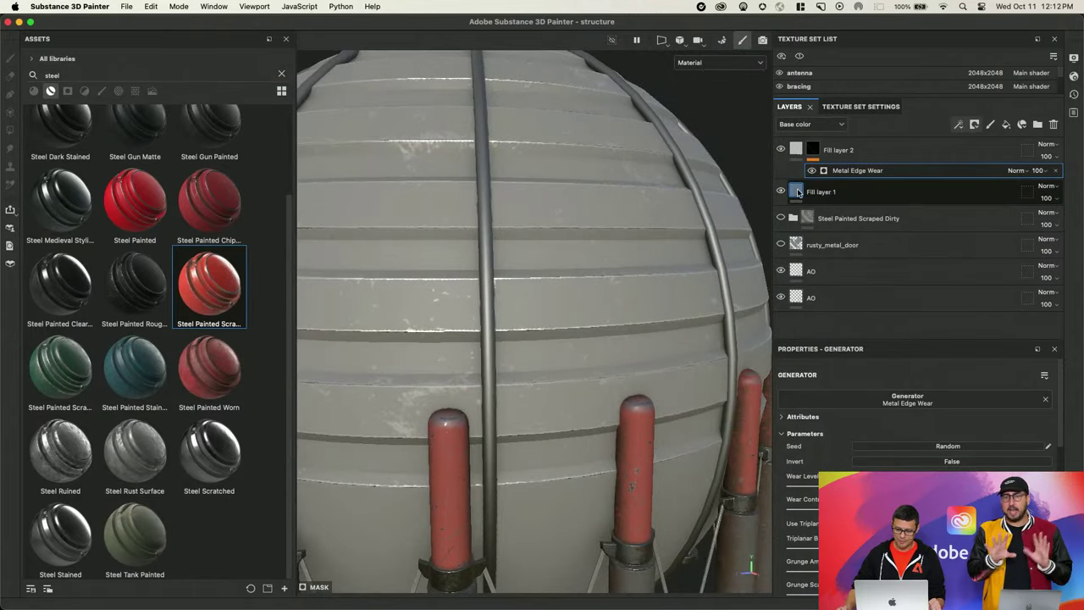
Set the base color of Fill layer 1 to dark grey 424242 and check the sphere.
{"action": "left_click", "coordinate": [797, 192]}
{"action": "left_click", "coordinate": [854, 391]}
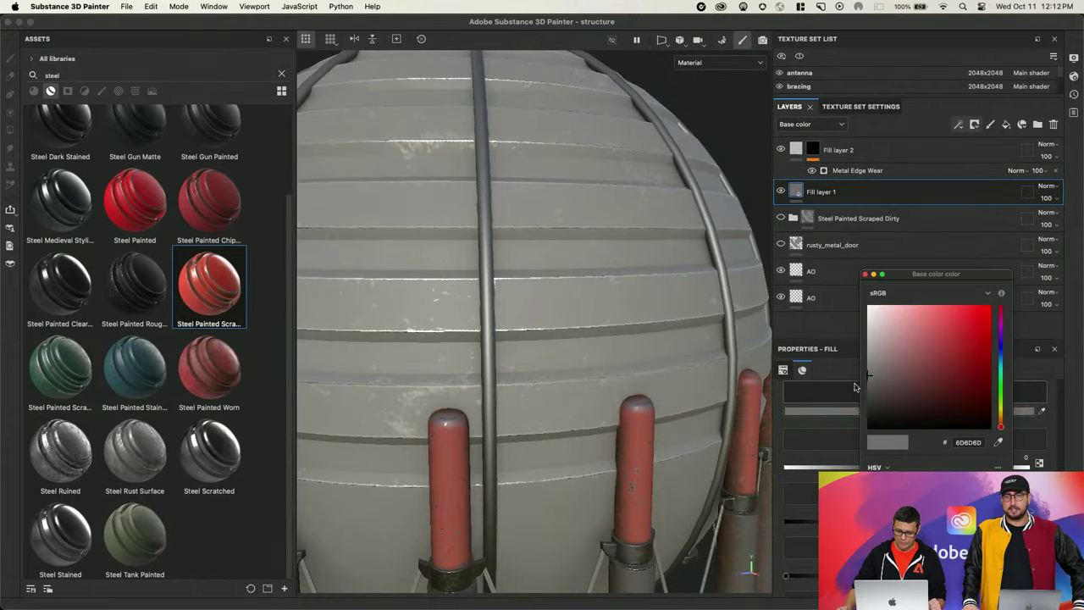
{"action": "left_click", "coordinate": [868, 395]}
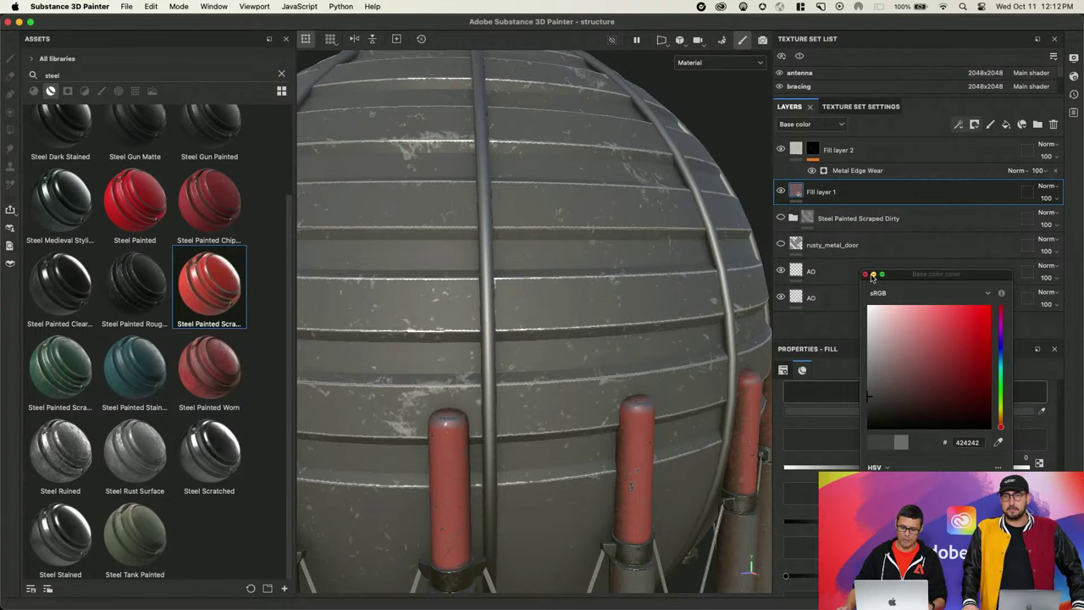
{"action": "left_click", "coordinate": [866, 275]}
{"action": "left_click_drag", "start_coordinate": [531, 343], "coordinate": [543, 394], "text": "alt"}
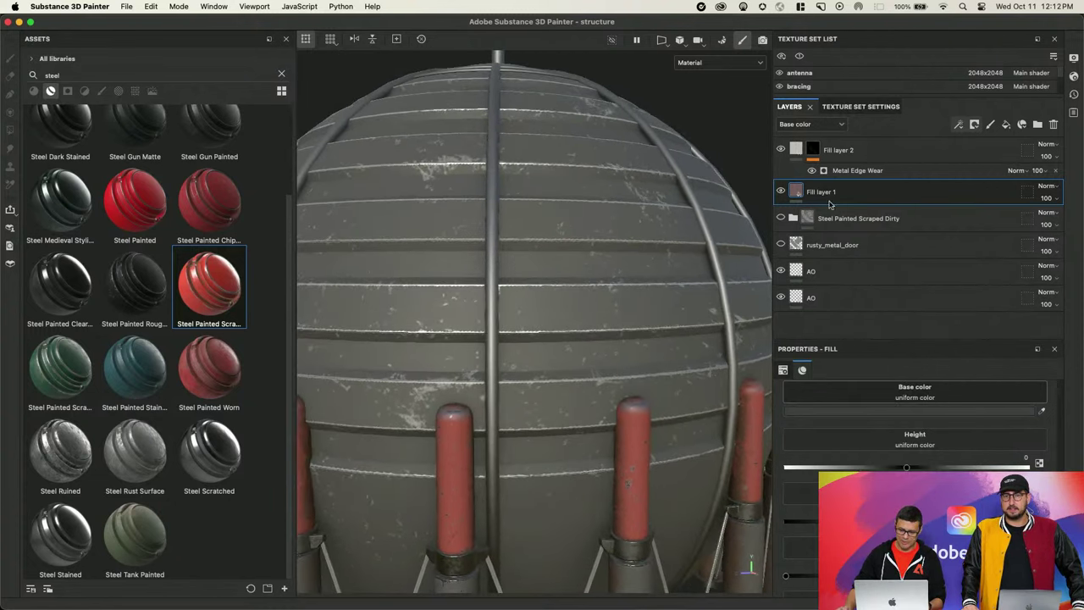
Set the Metal Edge Wear generator's Grunge Amount to 0.31 and check the scratches up close.
{"action": "left_click", "coordinate": [847, 175]}
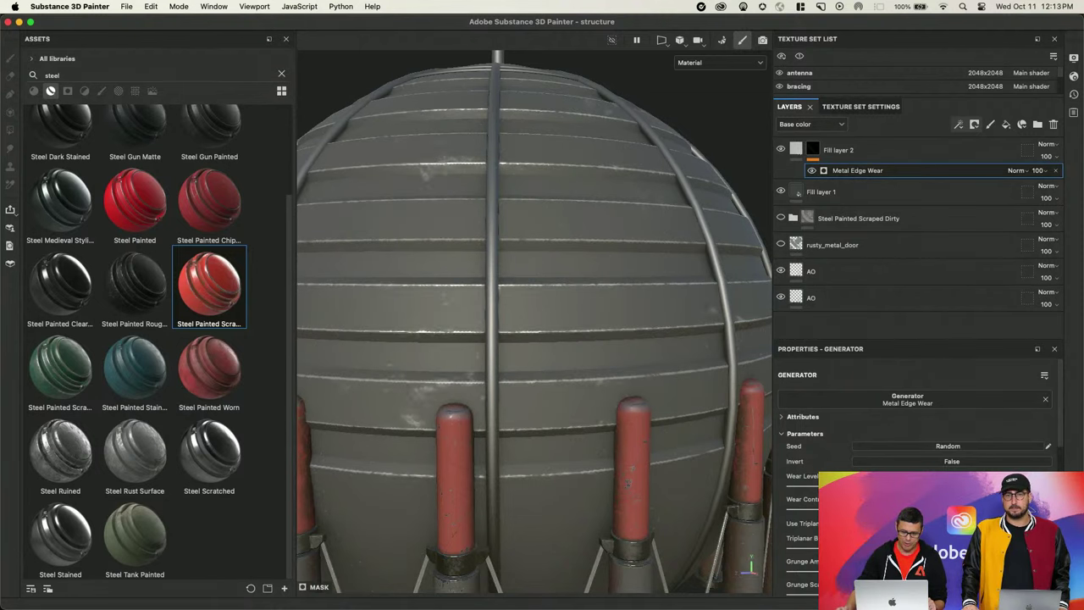
{"action": "left_click_drag", "start_coordinate": [847, 572], "coordinate": [870, 572]}
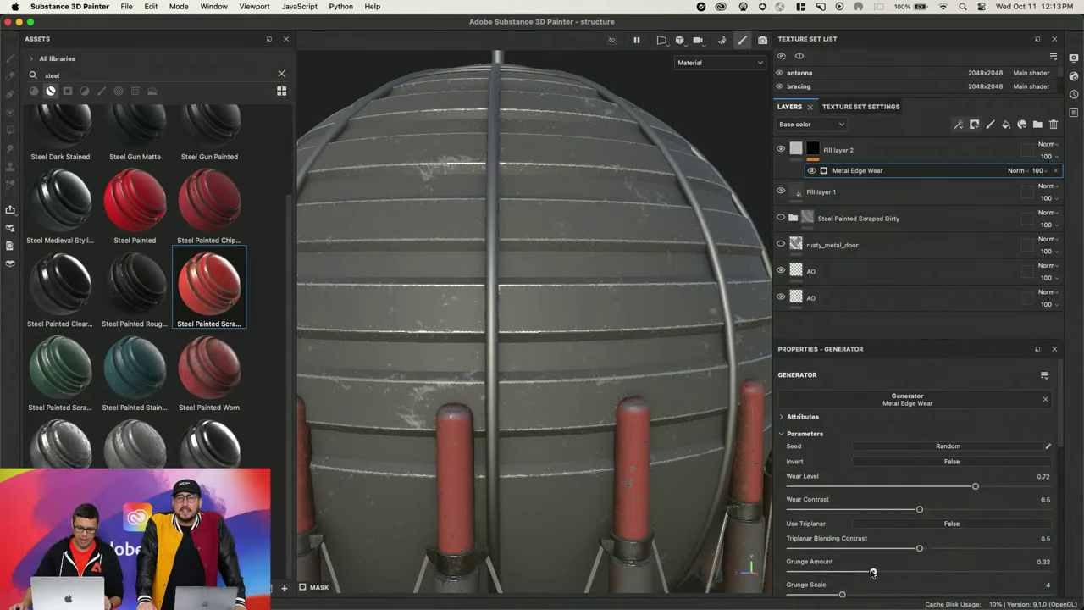
{"action": "left_click_drag", "start_coordinate": [476, 341], "coordinate": [465, 323], "text": "alt"}
{"action": "scroll", "coordinate": [464, 322], "scroll_direction": "up", "scroll_amount": 5}
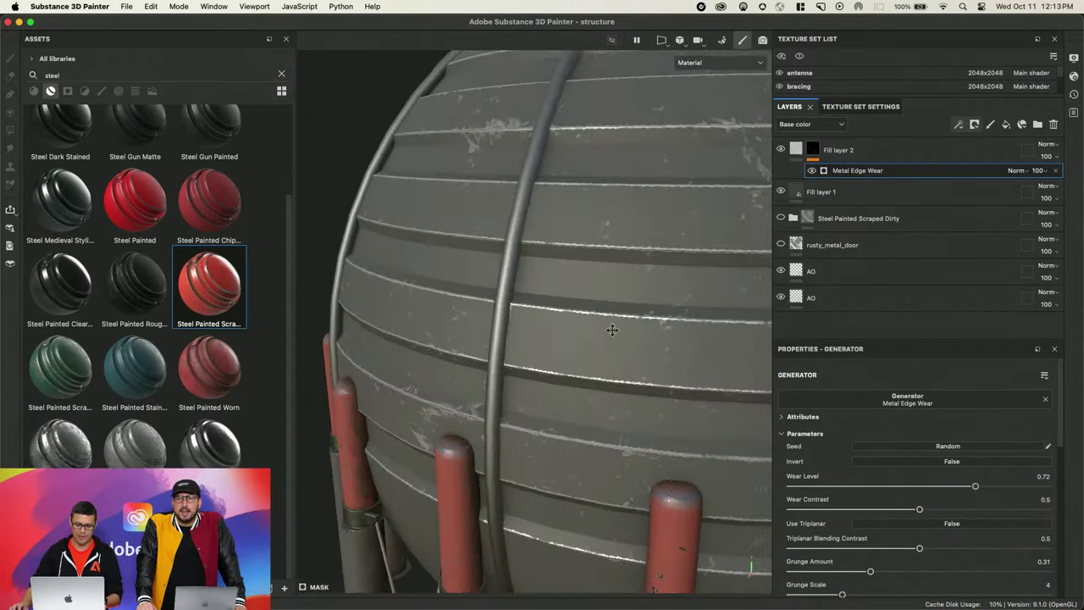
Add a paint effect above Metal Edge Wear in the mask, and clear the asset search to show only brushes.
{"action": "left_click", "coordinate": [960, 126]}
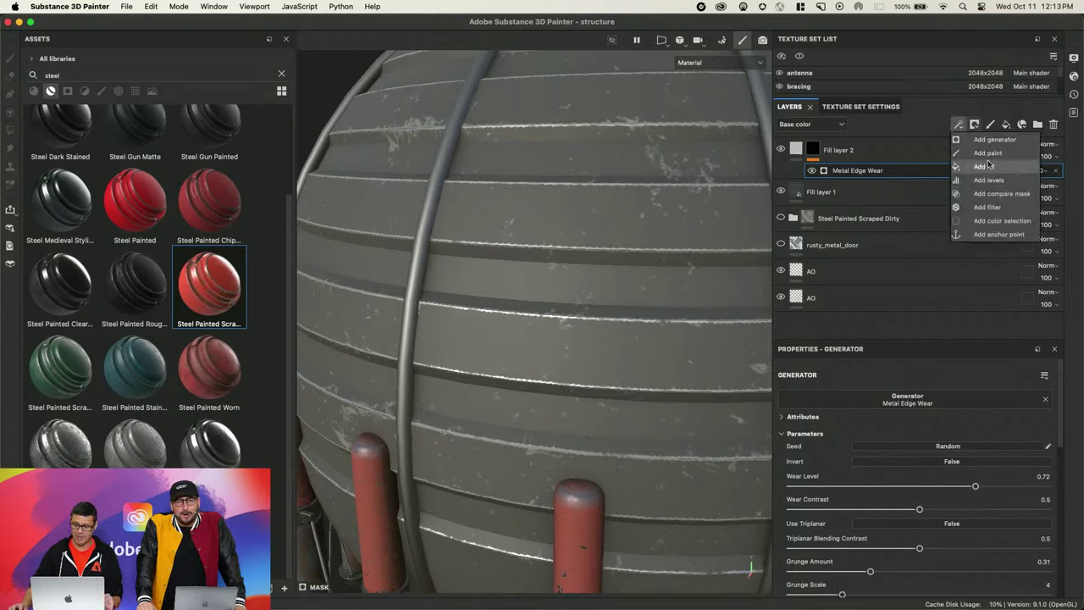
{"action": "left_click", "coordinate": [988, 153]}
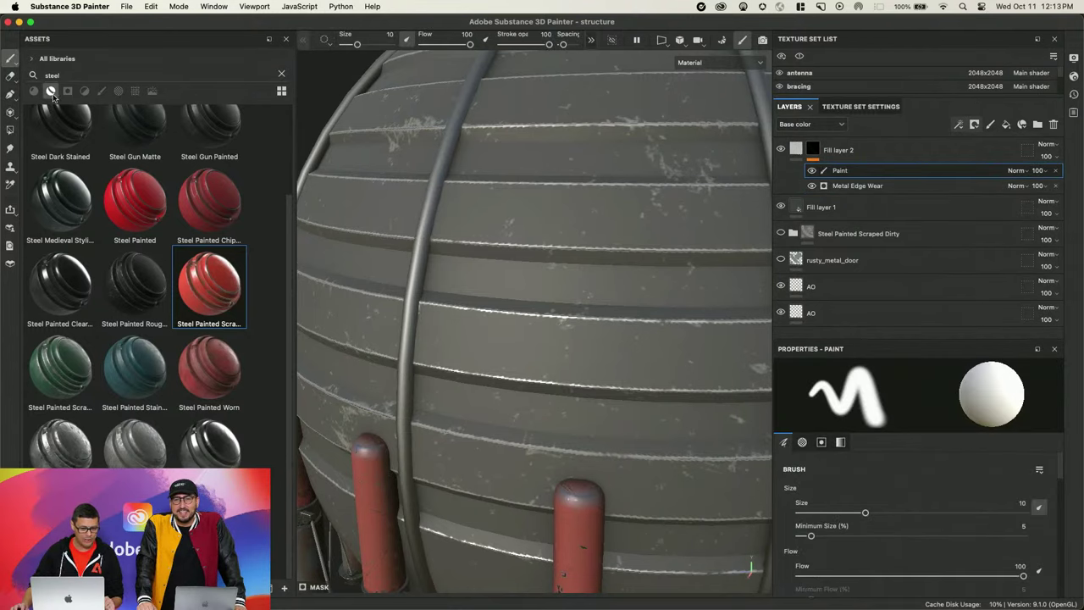
{"action": "left_click", "coordinate": [61, 74]}
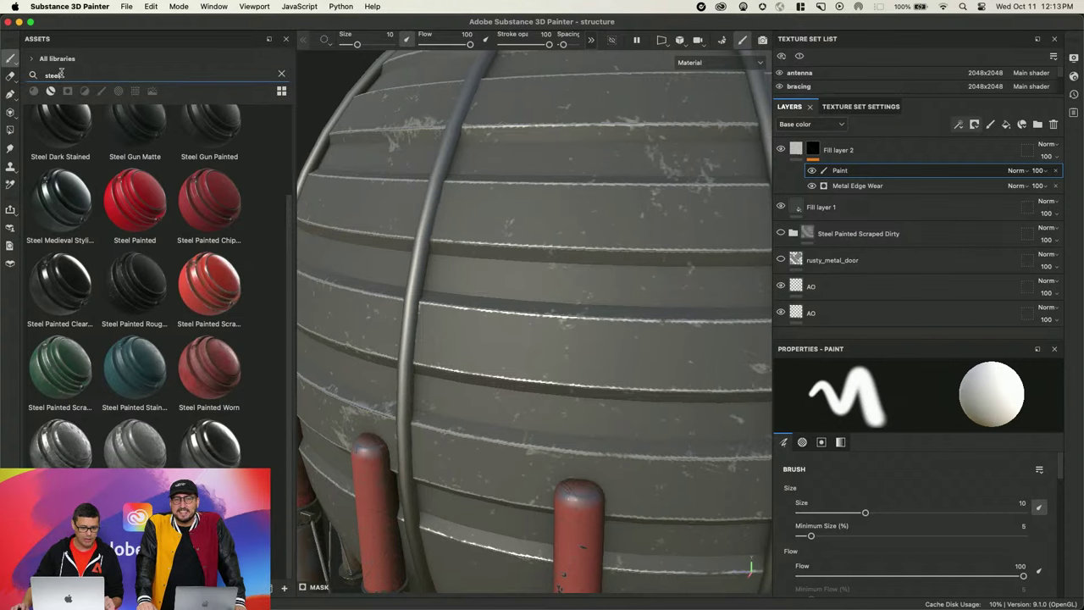
{"action": "left_click", "coordinate": [281, 73]}
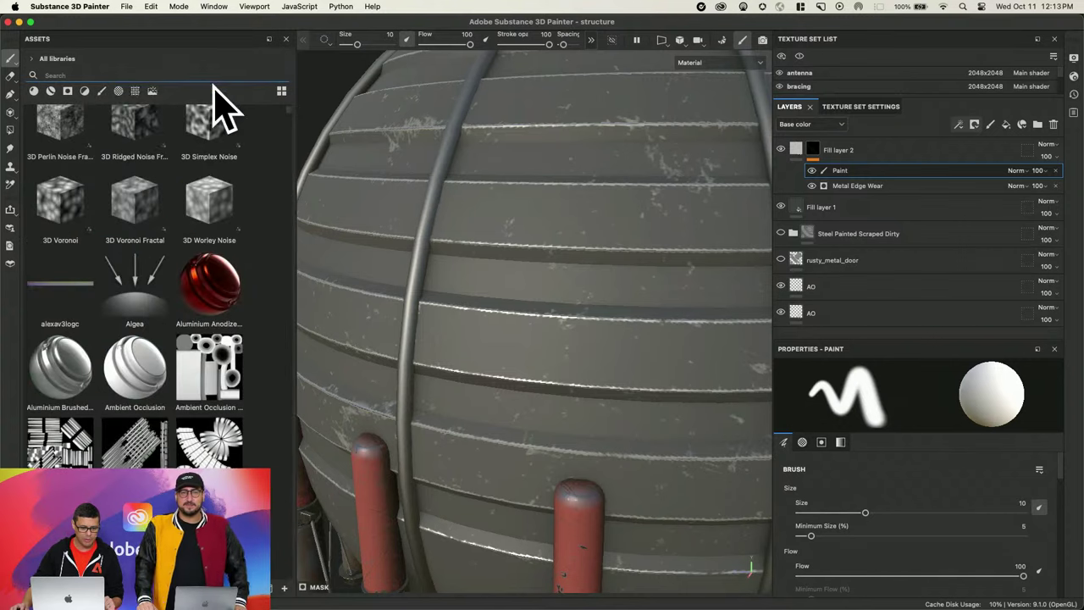
{"action": "left_click", "coordinate": [101, 91]}
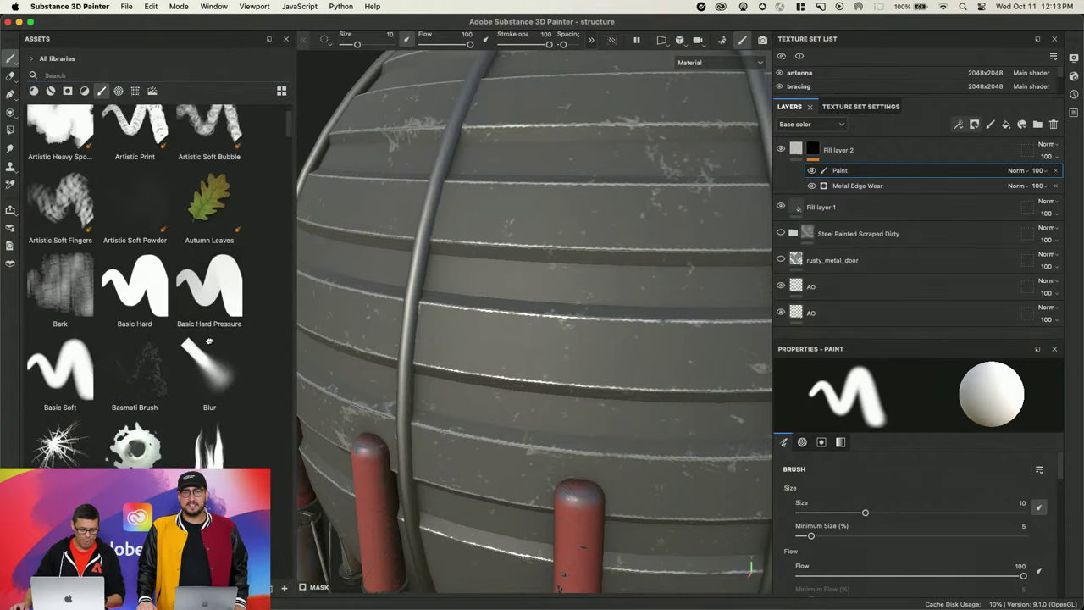
Search the brushes for "photo" and choose the Jungle Build 1 Photoshop concept brush.
{"action": "scroll", "coordinate": [182, 266], "scroll_direction": "down", "scroll_amount": 3}
{"action": "scroll", "coordinate": [182, 265], "scroll_direction": "down", "scroll_amount": 1}
{"action": "left_click", "coordinate": [136, 73]}
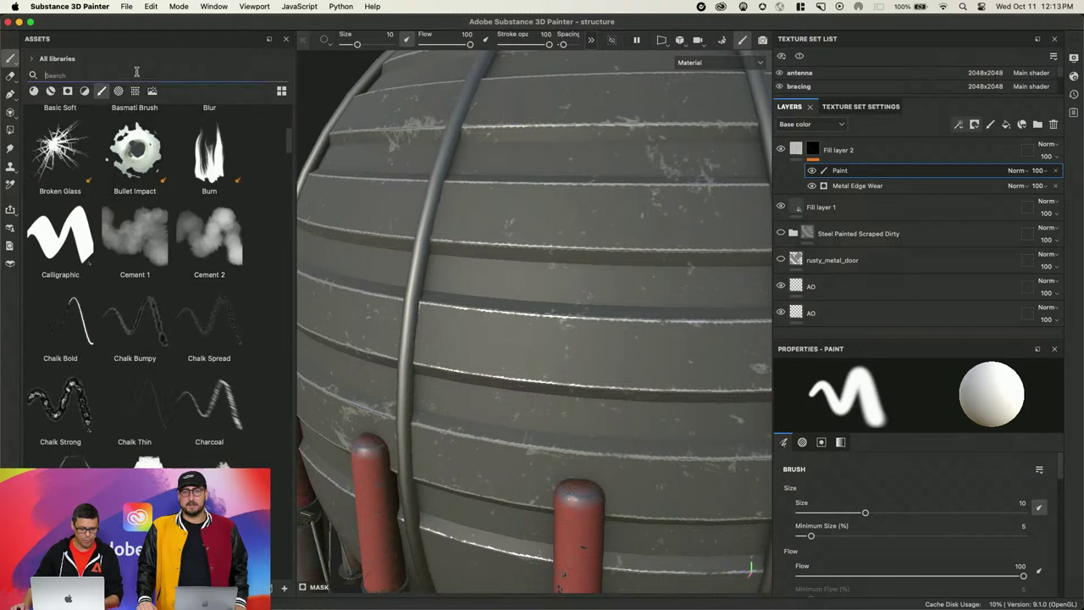
{"action": "type", "text": "photo"}
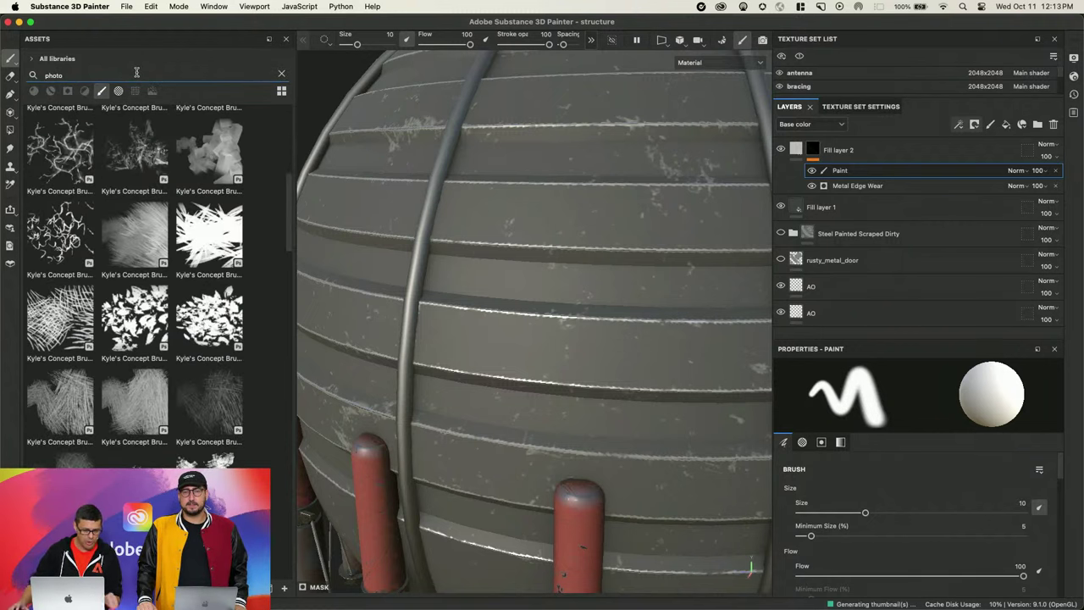
{"action": "mouse_move", "coordinate": [209, 248]}
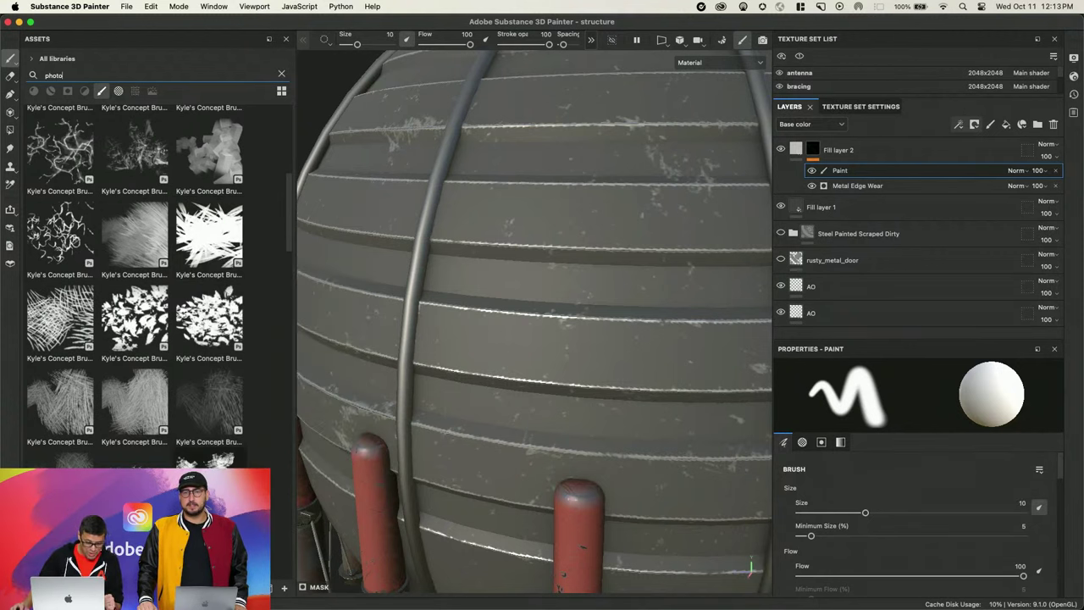
{"action": "mouse_move", "coordinate": [193, 191]}
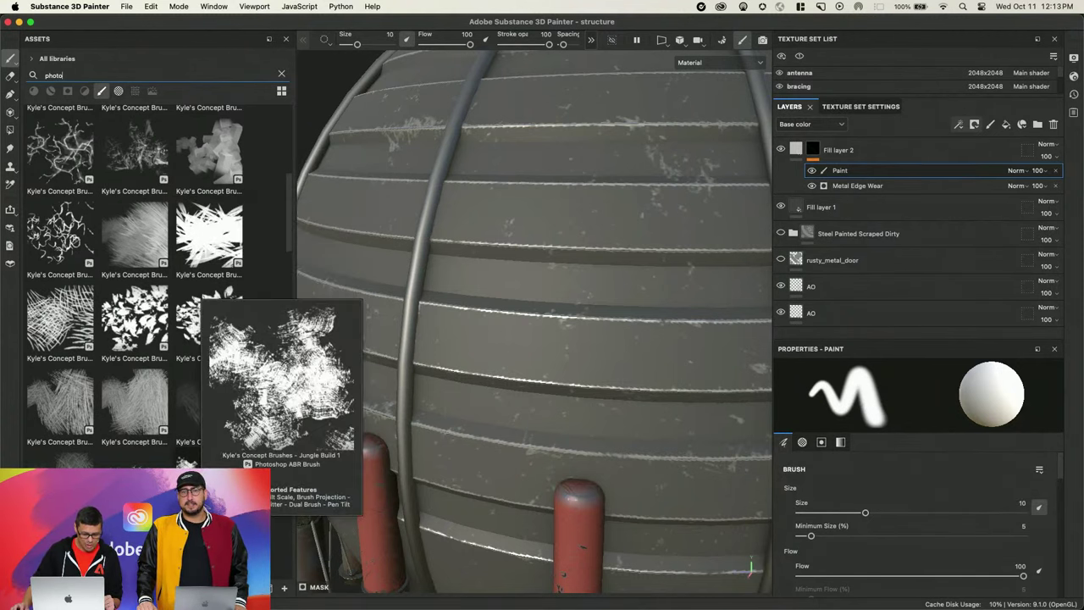
{"action": "left_click", "coordinate": [209, 459]}
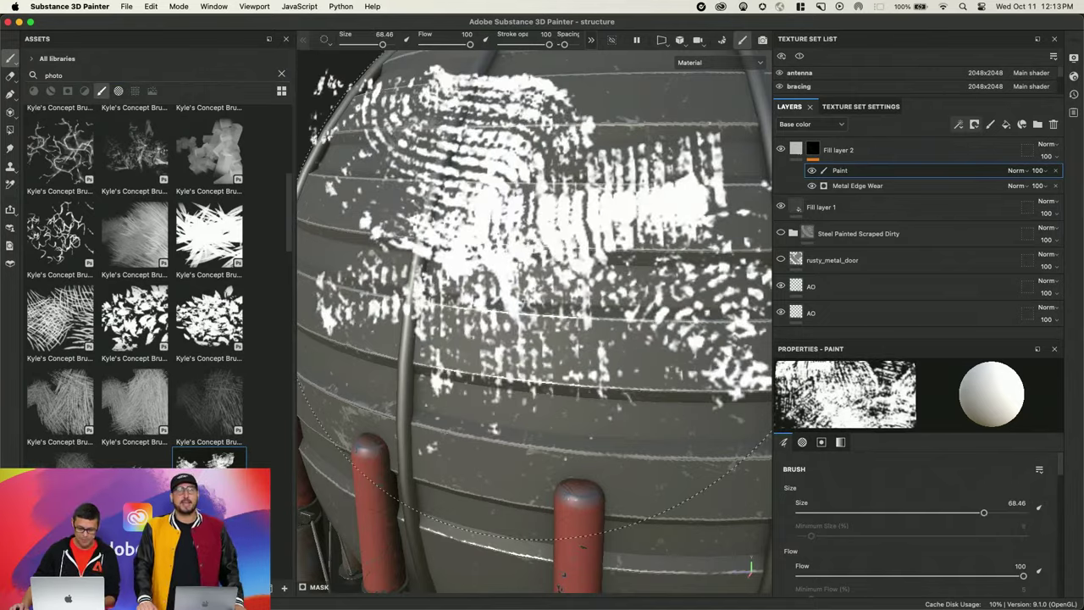
Reduce the brush size to 3.53 for painting on the sphere.
{"action": "right_click", "coordinate": [556, 210]}
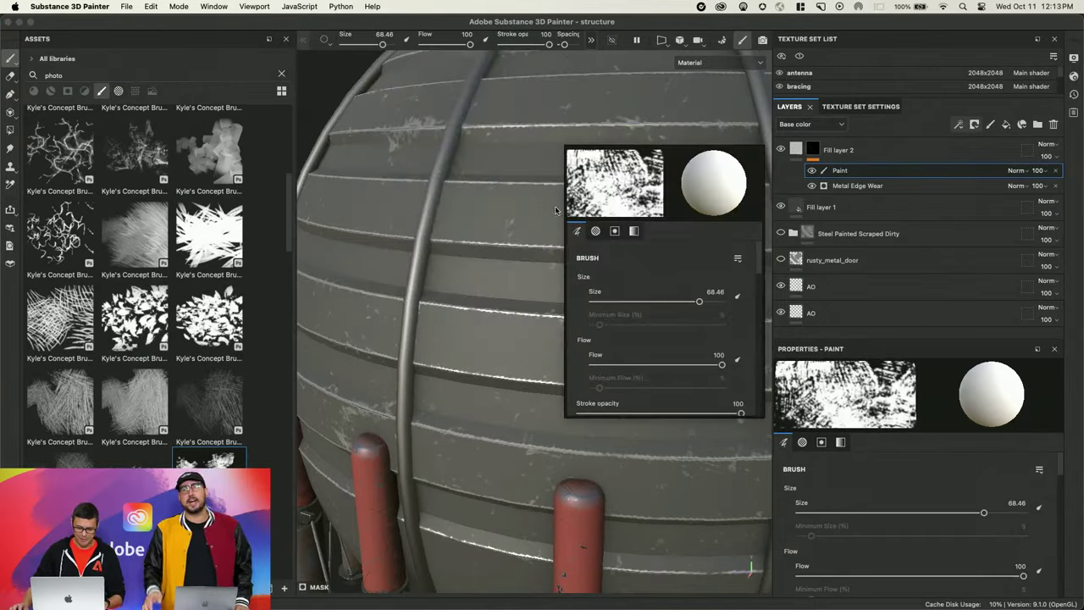
{"action": "left_click_drag", "start_coordinate": [405, 191], "coordinate": [542, 237], "text": "alt"}
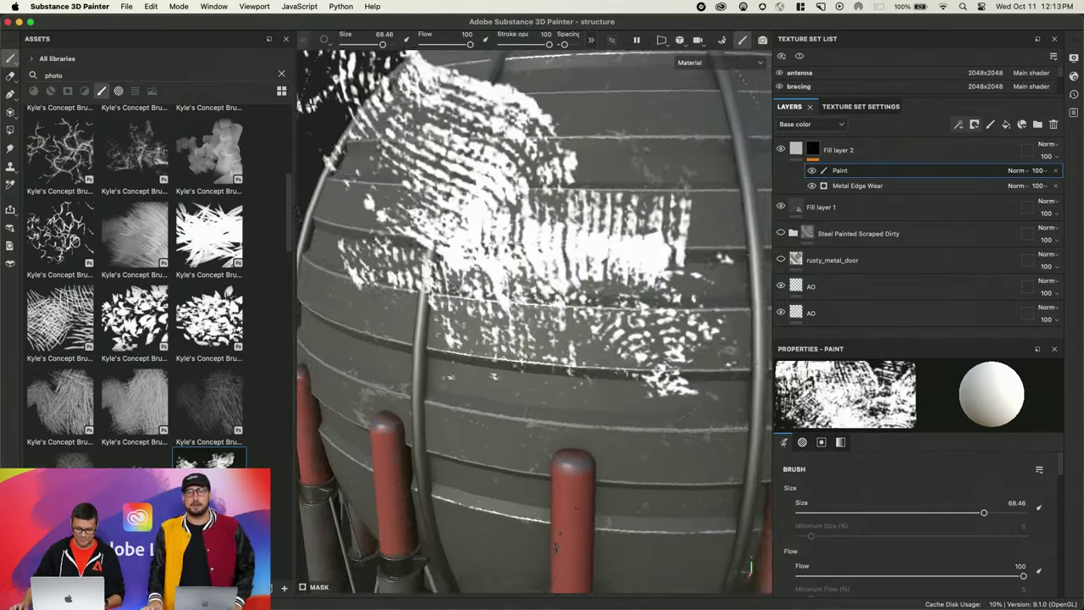
{"action": "mouse_move", "coordinate": [543, 237]}
{"action": "right_mouse_down", "text": "ctrl"}
{"action": "mouse_move", "coordinate": [521, 237]}
{"action": "mouse_move", "coordinate": [581, 266]}
{"action": "right_mouse_up", "text": "ctrl"}
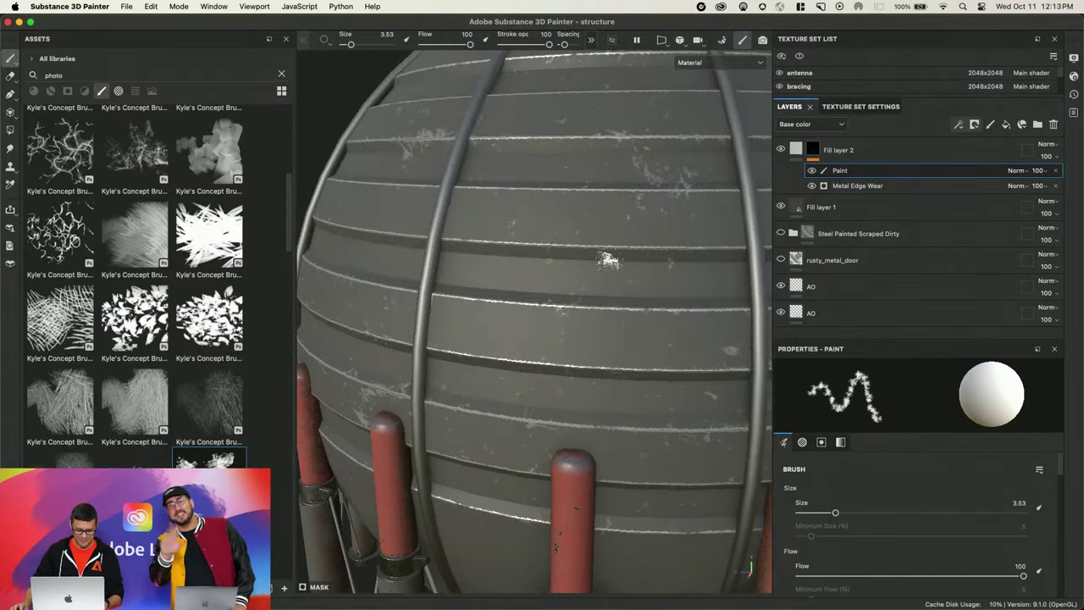
Paint a short horizontal stroke of bare-metal wear along a panel seam between two ribs of the sphere.
{"action": "scroll", "coordinate": [513, 279], "scroll_direction": "up", "scroll_amount": 3}
{"action": "scroll", "coordinate": [513, 280], "scroll_direction": "up", "scroll_amount": 2}
{"action": "left_click", "coordinate": [567, 293]}
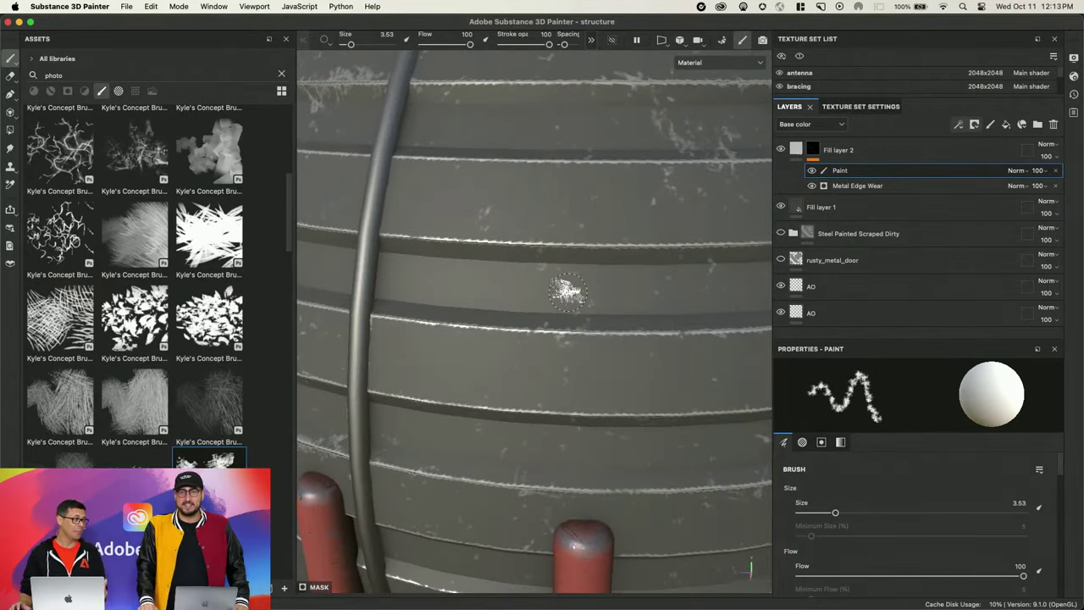
{"action": "left_click_drag", "start_coordinate": [567, 292], "coordinate": [625, 302], "text": "alt"}
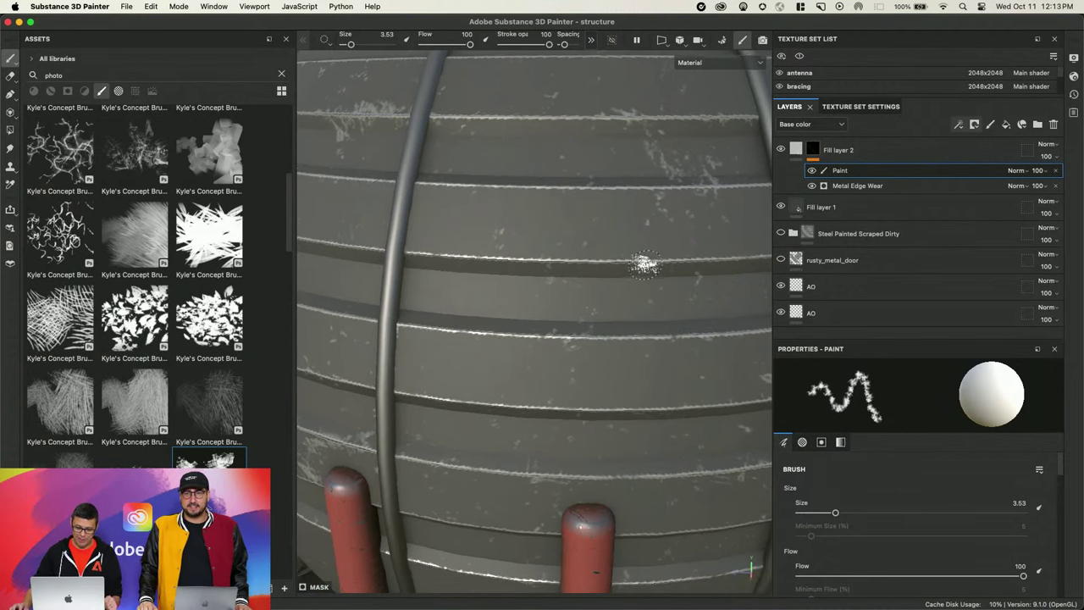
{"action": "mouse_move", "coordinate": [636, 261]}
{"action": "left_mouse_down"}
{"action": "mouse_move", "coordinate": [550, 260]}
{"action": "mouse_move", "coordinate": [678, 265]}
{"action": "left_mouse_up"}
{"action": "scroll", "coordinate": [691, 250], "scroll_direction": "down", "scroll_amount": 5}
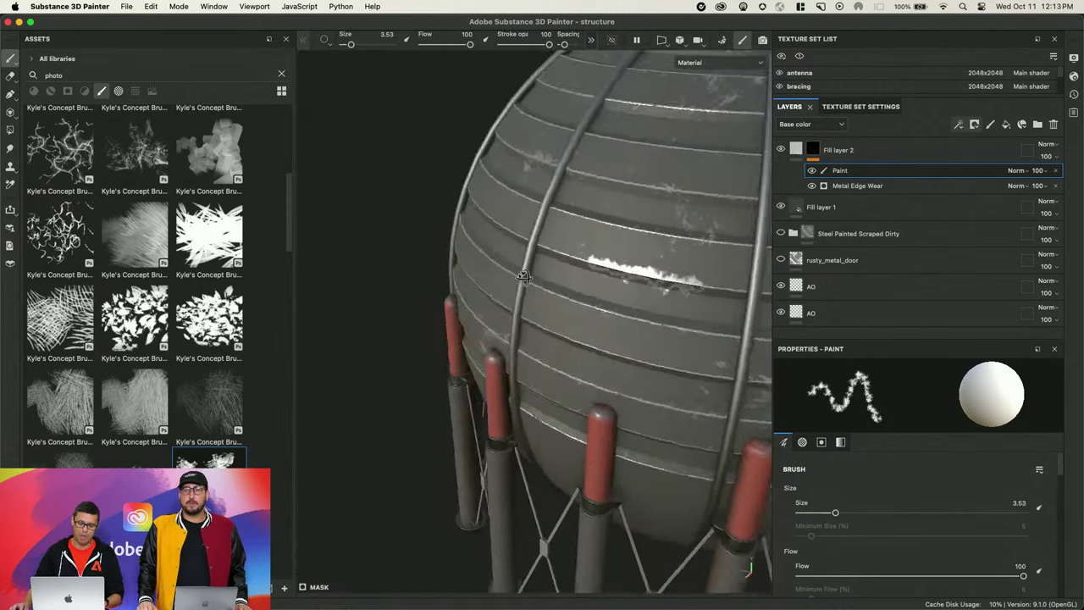
{"action": "left_click_drag", "start_coordinate": [698, 247], "coordinate": [747, 229], "text": "alt"}
Set the Metal Edge Wear generator's Wear Level to 0.78 and check the whole structure.
{"action": "left_click", "coordinate": [888, 188]}
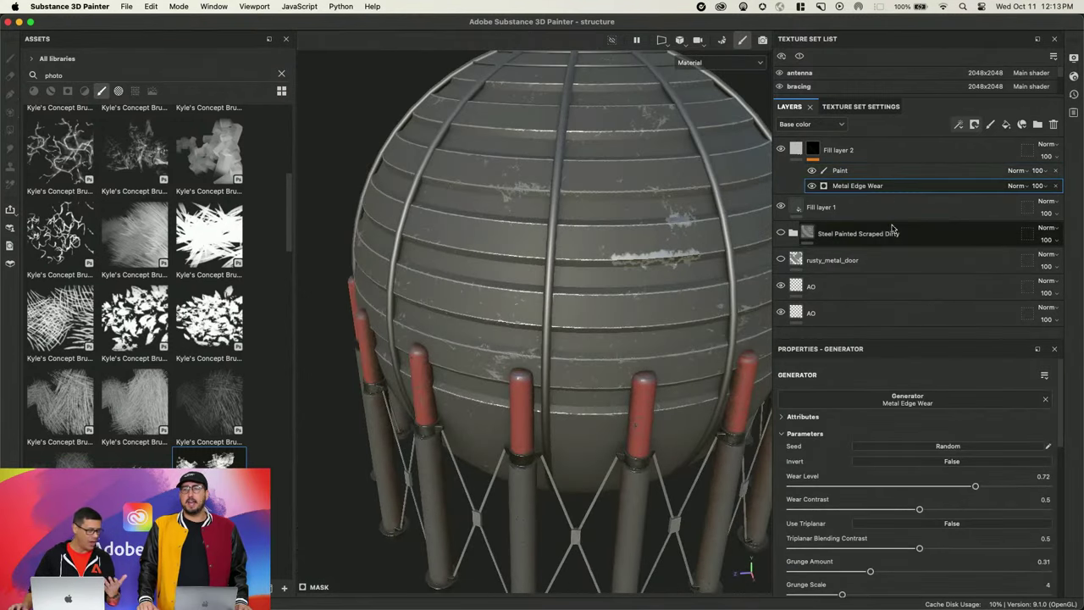
{"action": "mouse_move", "coordinate": [976, 487]}
{"action": "left_mouse_down"}
{"action": "mouse_move", "coordinate": [947, 488]}
{"action": "mouse_move", "coordinate": [990, 489]}
{"action": "left_mouse_up"}
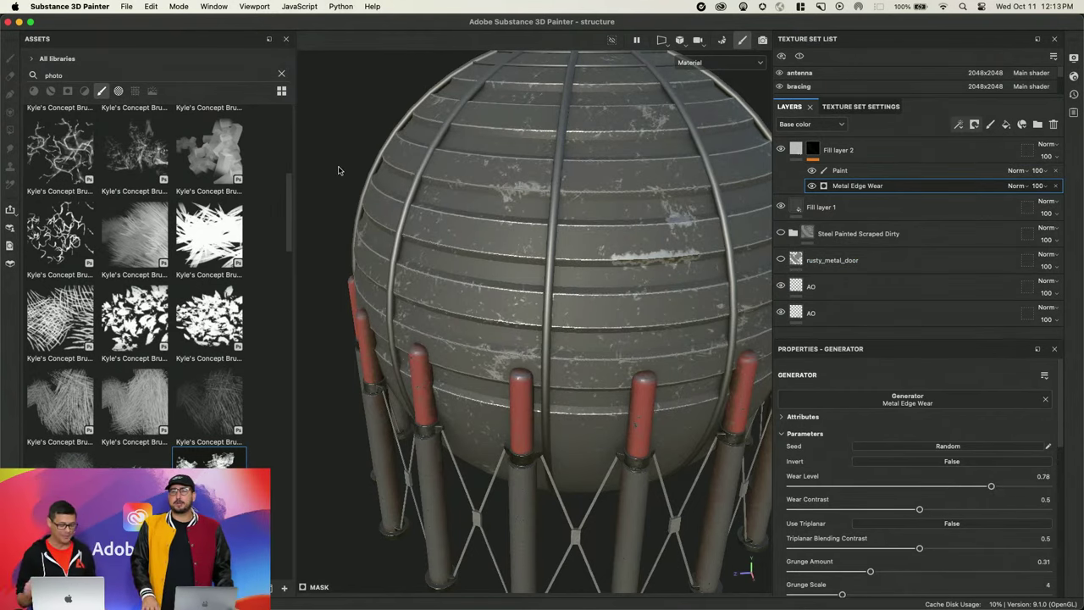
{"action": "left_click_drag", "start_coordinate": [627, 305], "coordinate": [549, 265], "text": "alt"}
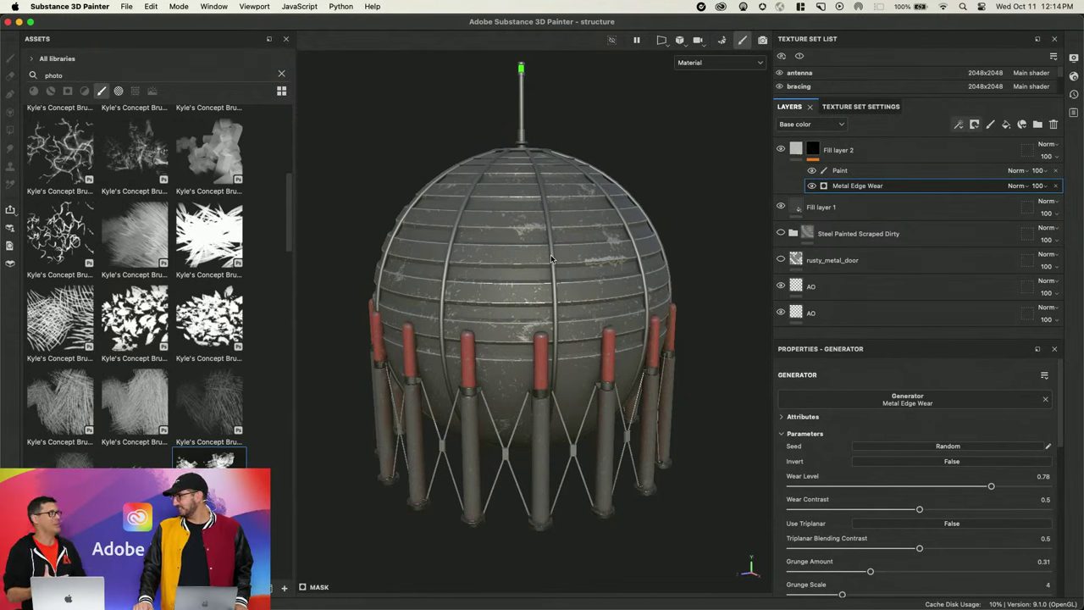
{"action": "scroll", "coordinate": [573, 257], "scroll_direction": "down", "scroll_amount": 3}
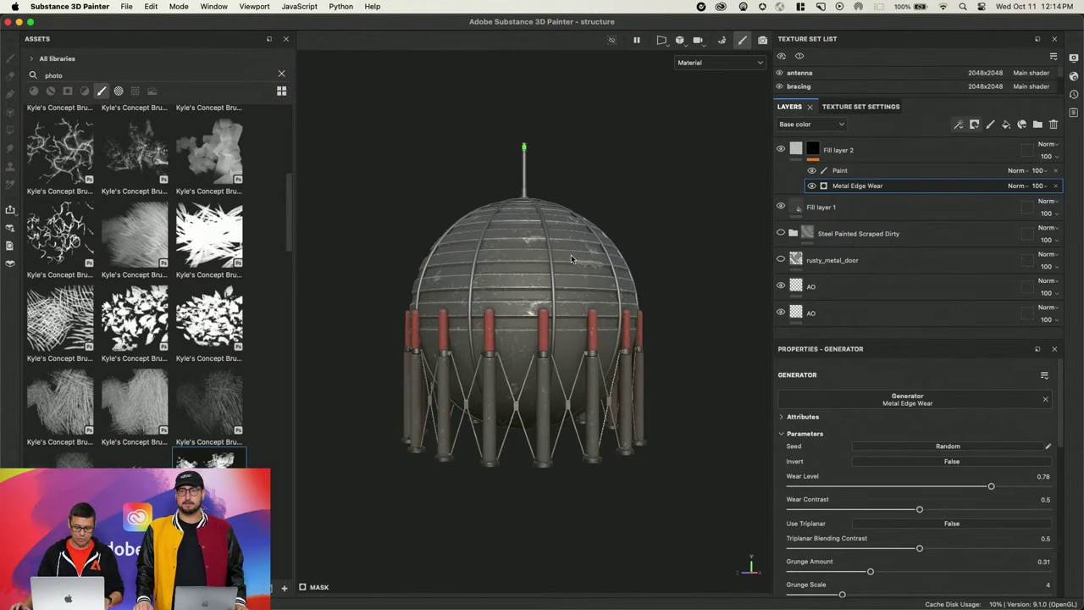
Switch to After Effects and open the Foreground Rocks composition in a taller timeline.
{"action": "key", "text": "super+Tab"}
{"action": "key", "text": "super+Tab"}
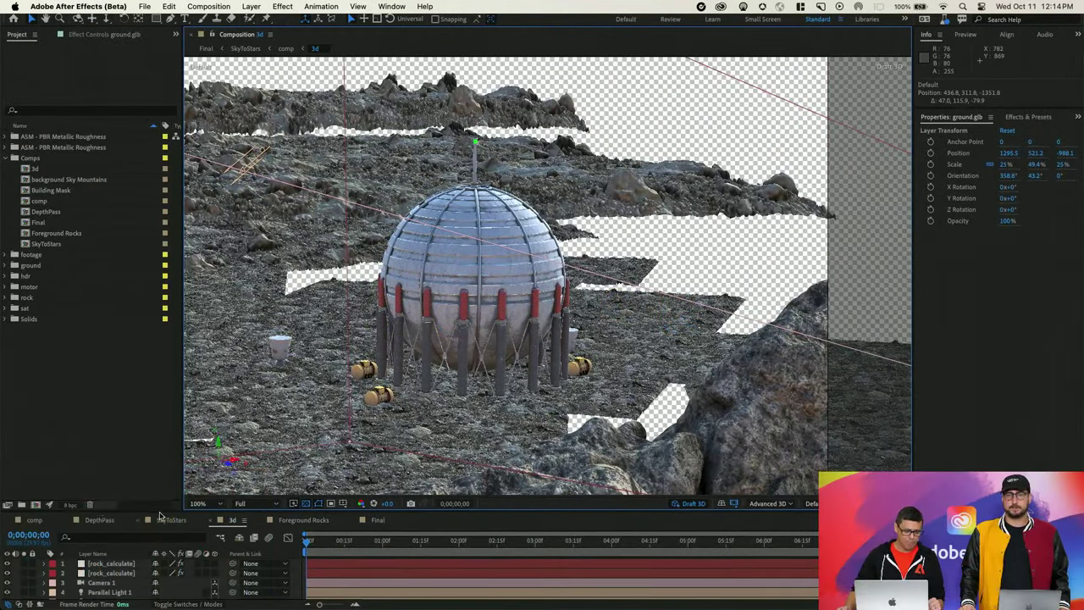
{"action": "left_click_drag", "start_coordinate": [160, 514], "coordinate": [172, 396]}
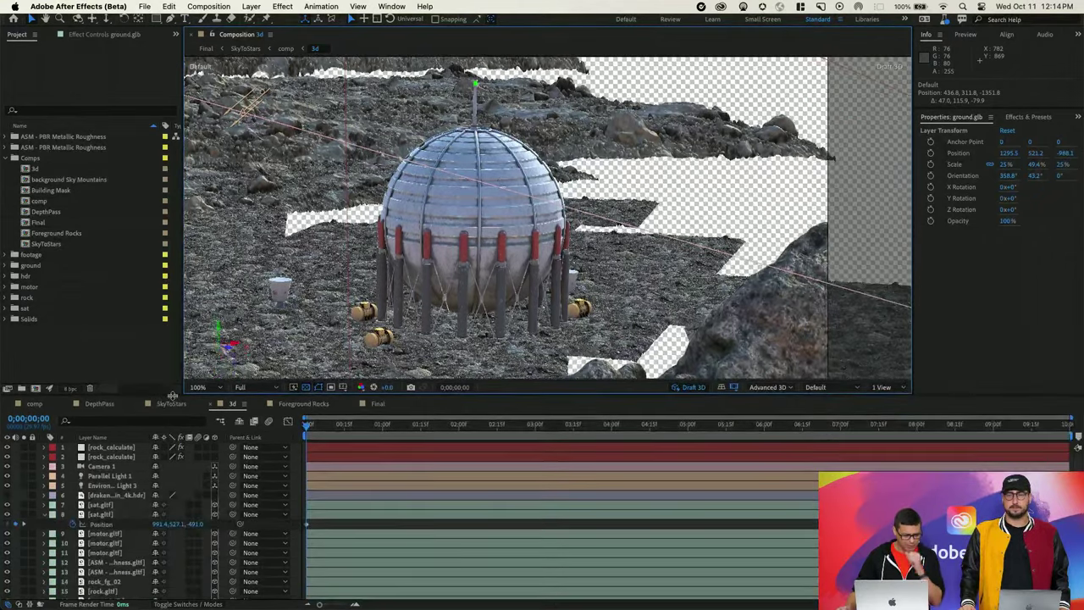
{"action": "left_click", "coordinate": [305, 404]}
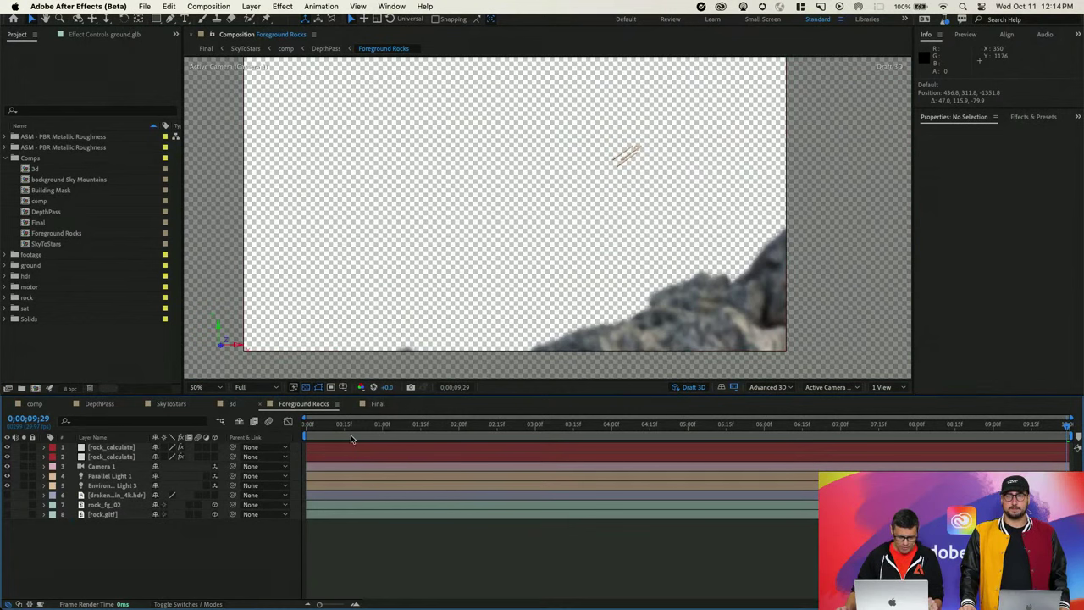
Scrub Foreground Rocks to 0;00;06;13, show the rock.gltf layer, and toggle both rock_calculate layers off and on to compare the depth blur.
{"action": "left_click_drag", "start_coordinate": [377, 434], "coordinate": [797, 445]}
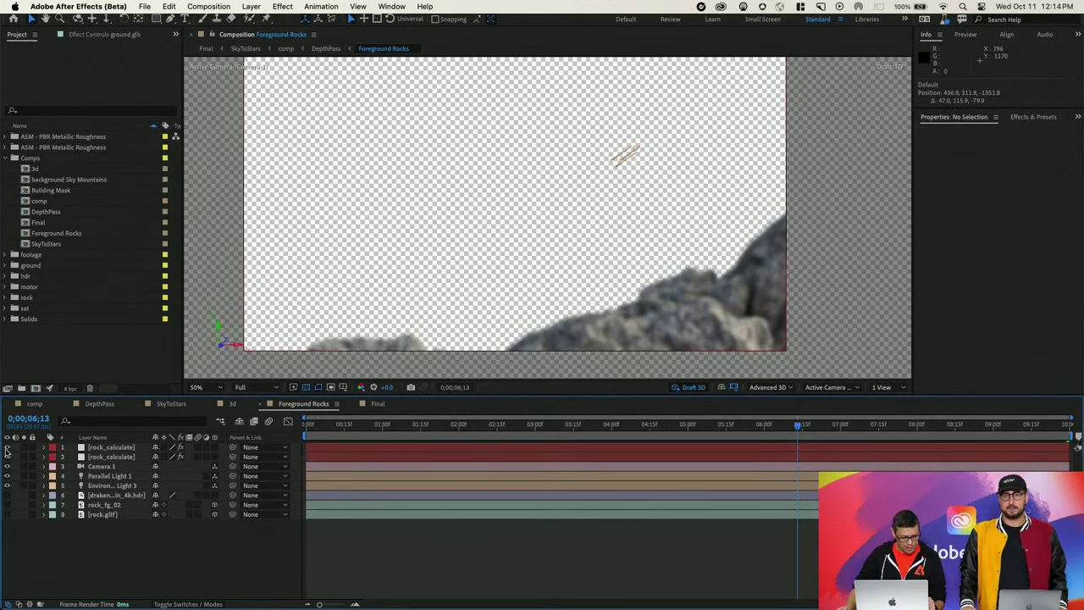
{"action": "left_click_drag", "start_coordinate": [8, 447], "coordinate": [9, 458]}
{"action": "left_click", "coordinate": [8, 514]}
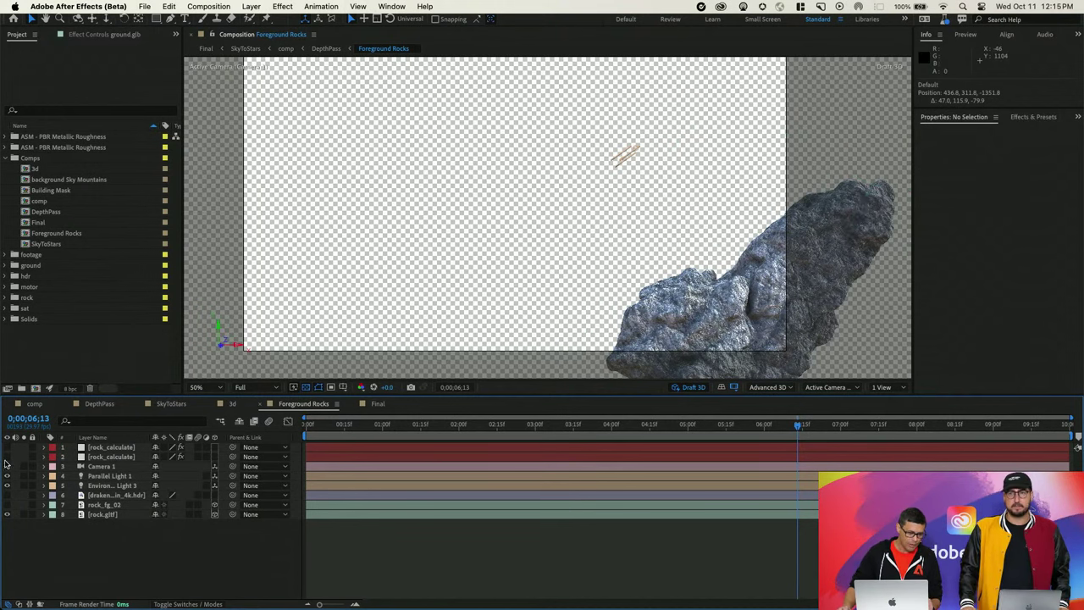
{"action": "left_click_drag", "start_coordinate": [85, 459], "coordinate": [11, 443]}
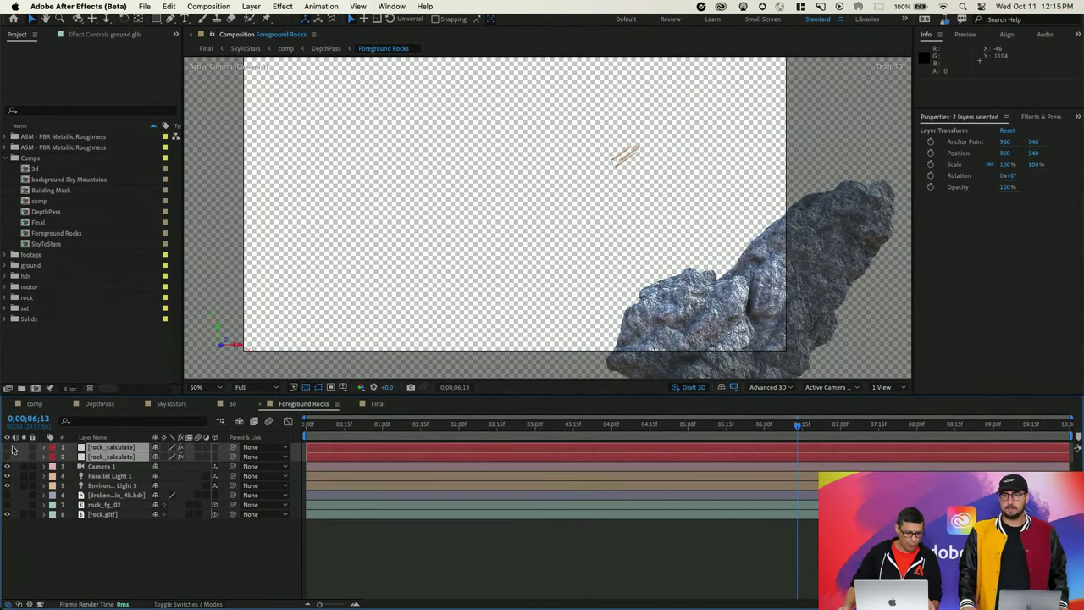
{"action": "left_click", "coordinate": [7, 466]}
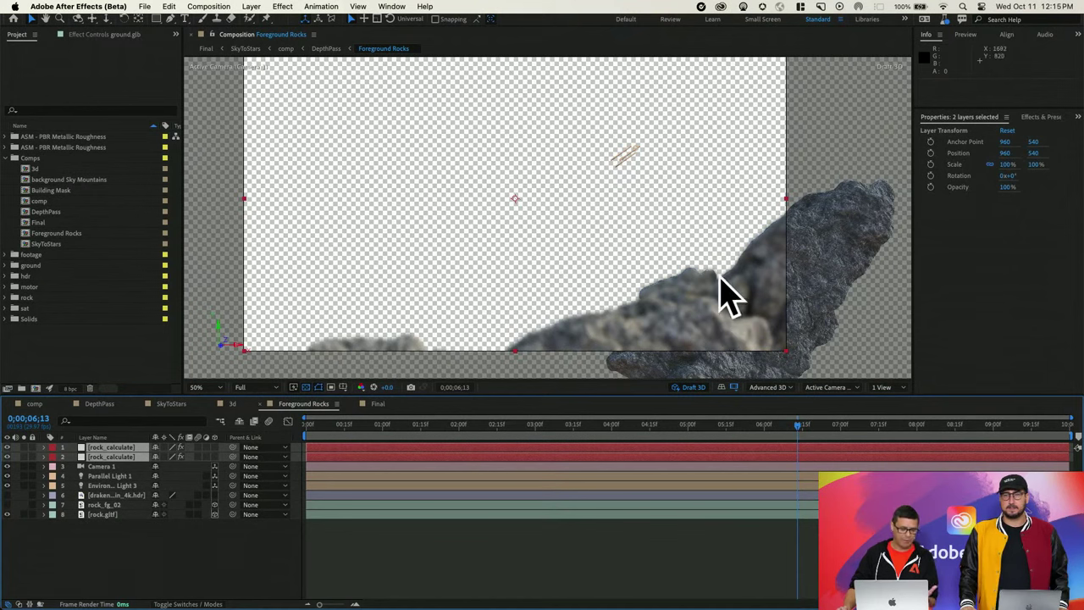
Review the DepthPass composition, and scrub through SkyToStars to inspect its layers over time.
{"action": "left_click", "coordinate": [100, 405]}
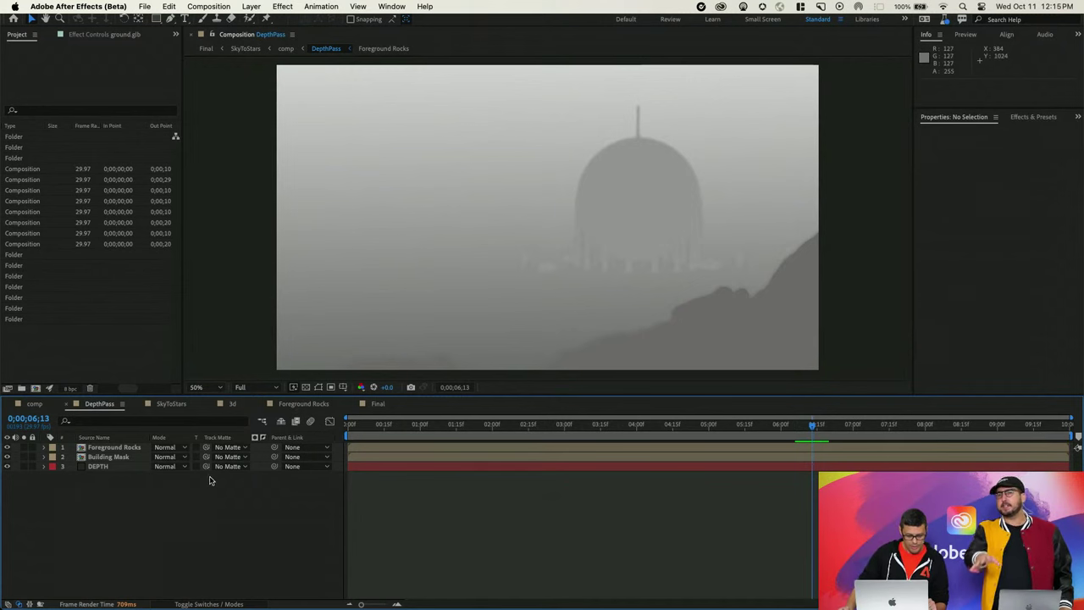
{"action": "left_click", "coordinate": [181, 406]}
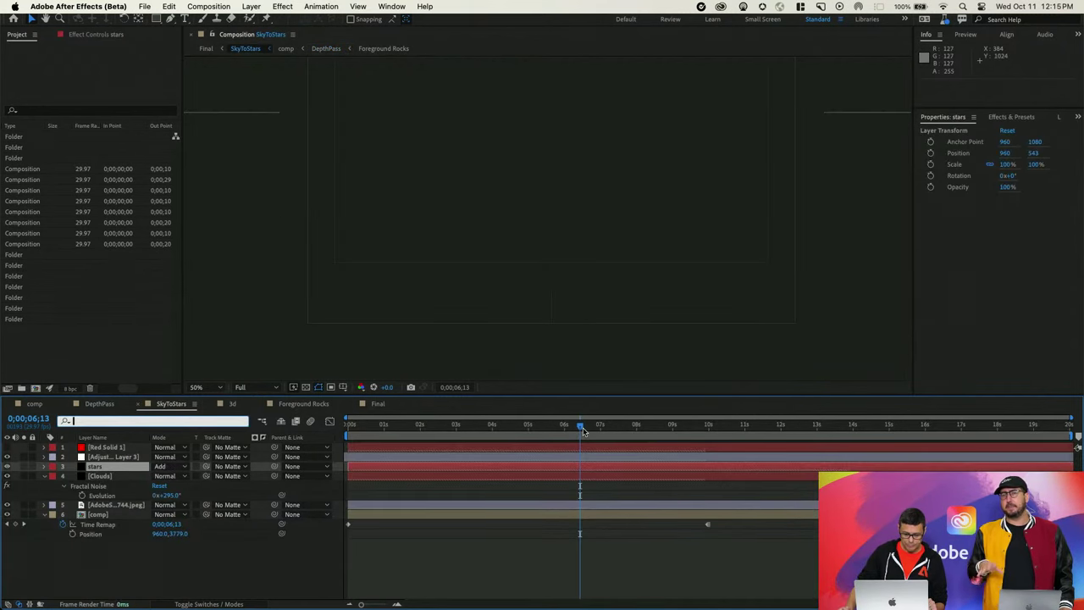
{"action": "left_click", "coordinate": [521, 438]}
{"action": "left_click_drag", "start_coordinate": [522, 438], "coordinate": [354, 438]}
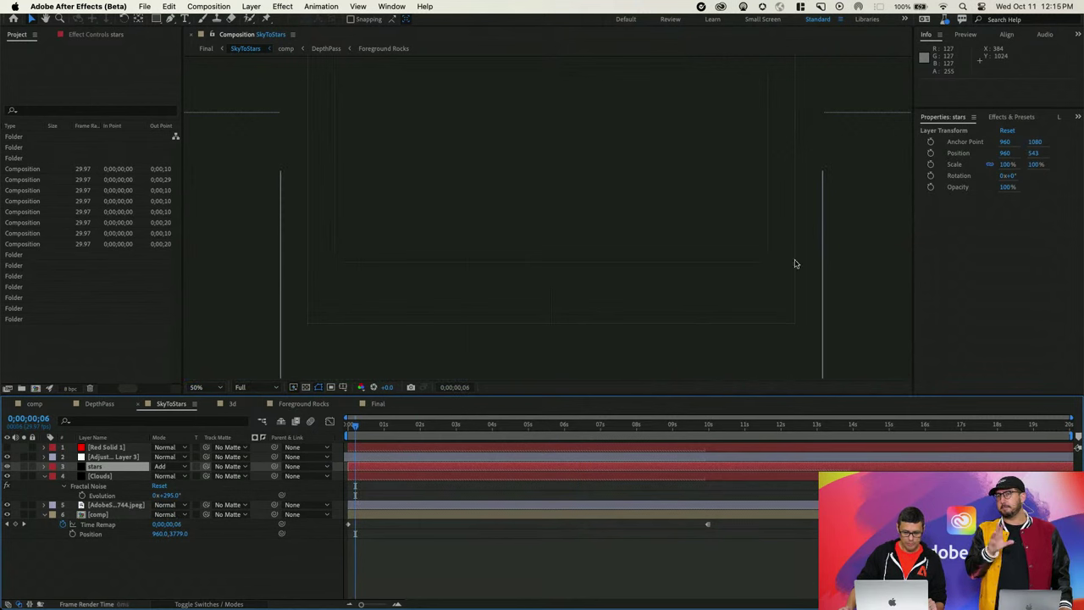
{"action": "left_click", "coordinate": [867, 239]}
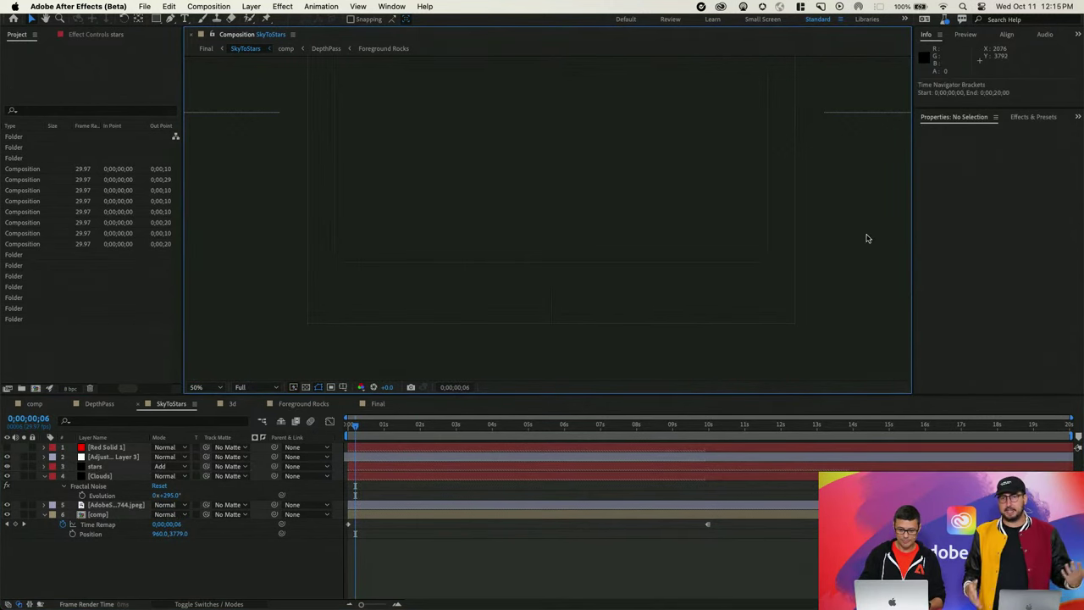
{"action": "left_click_drag", "start_coordinate": [386, 425], "coordinate": [1006, 441]}
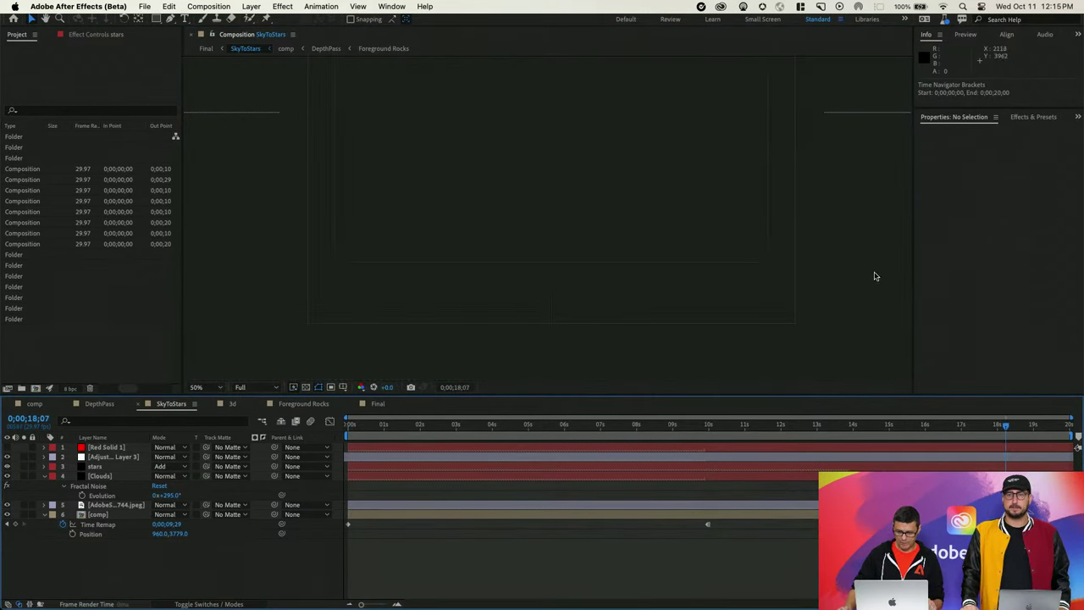
{"action": "left_click_drag", "start_coordinate": [782, 183], "coordinate": [719, 82]}
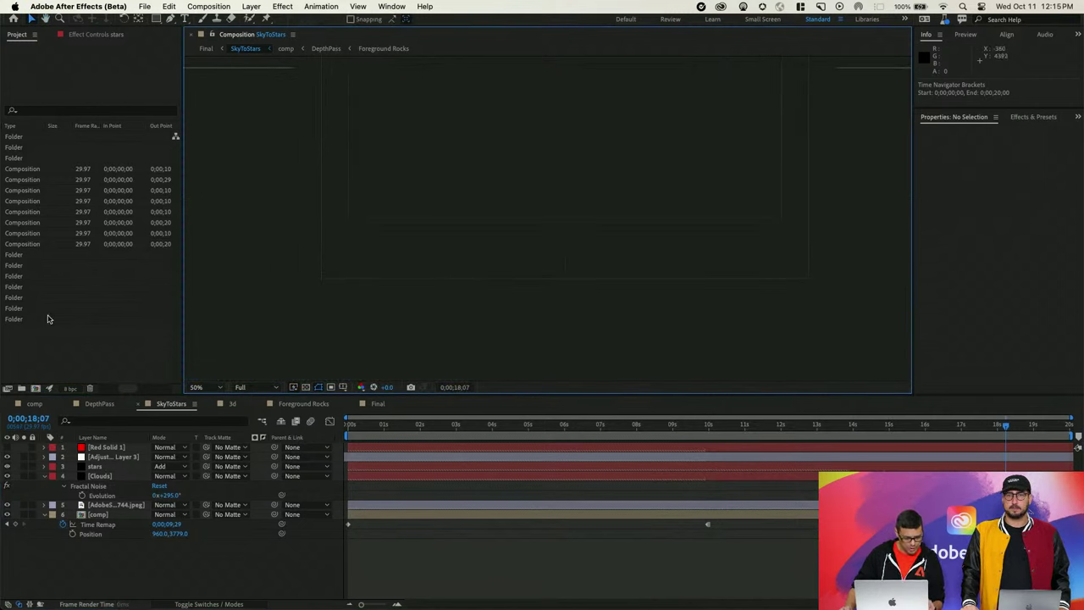
Open the background Sky Mountains composition and scrub through its mountain and sky layers.
{"action": "left_click", "coordinate": [11, 44]}
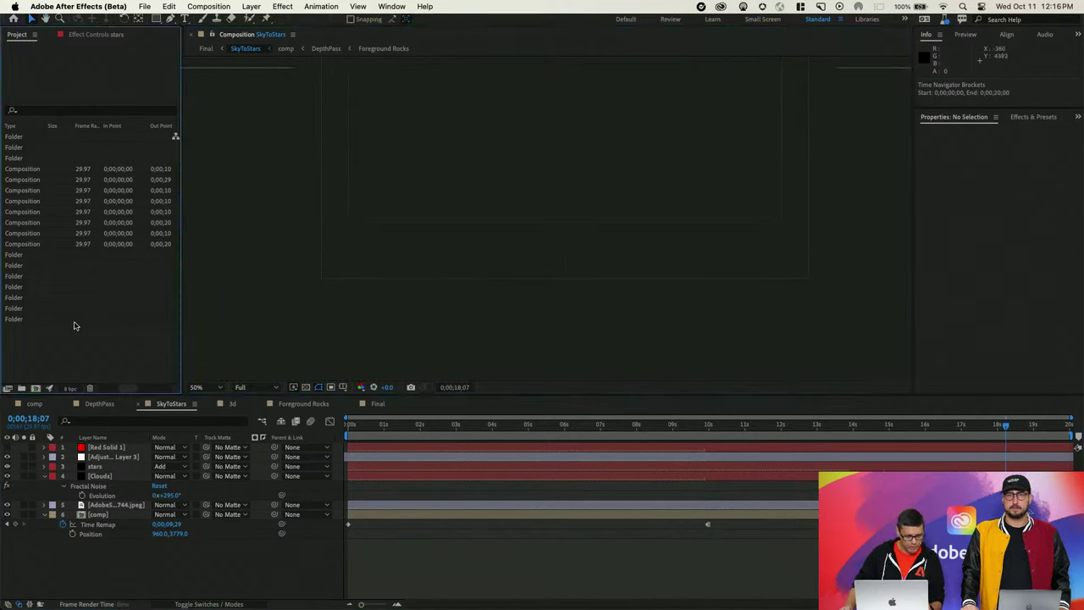
{"action": "scroll", "coordinate": [126, 391], "scroll_direction": "left", "scroll_amount": 5}
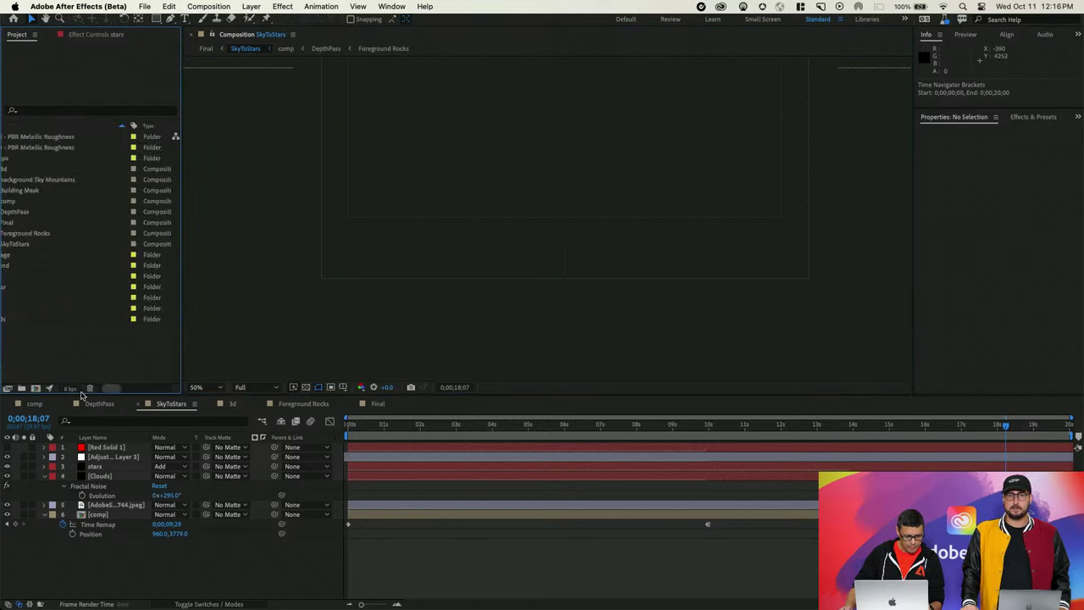
{"action": "double_click", "coordinate": [55, 183]}
{"action": "left_click", "coordinate": [590, 428]}
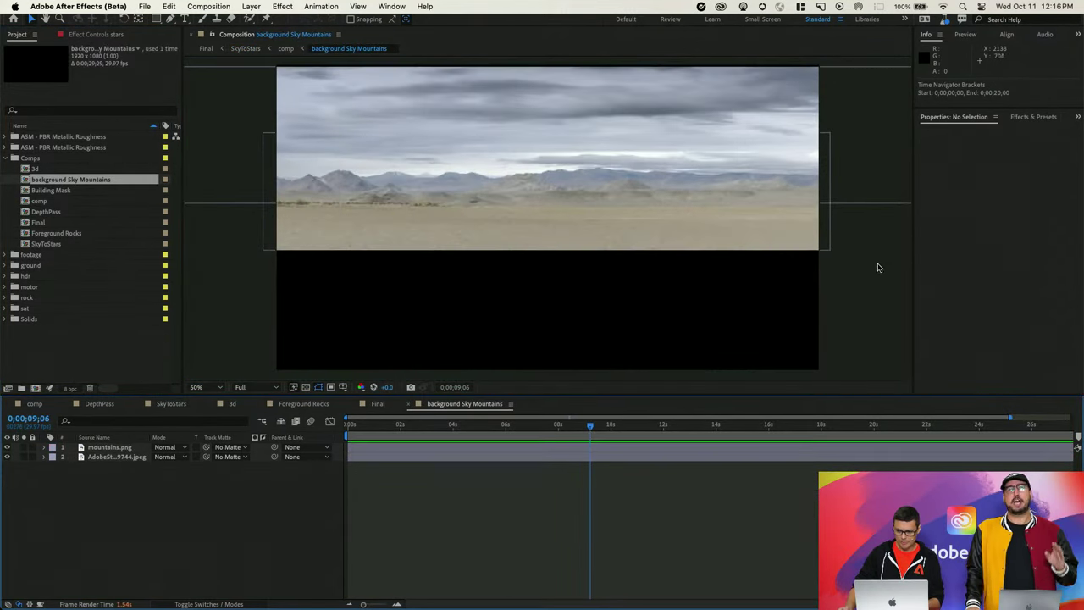
{"action": "left_click_drag", "start_coordinate": [864, 262], "coordinate": [867, 298]}
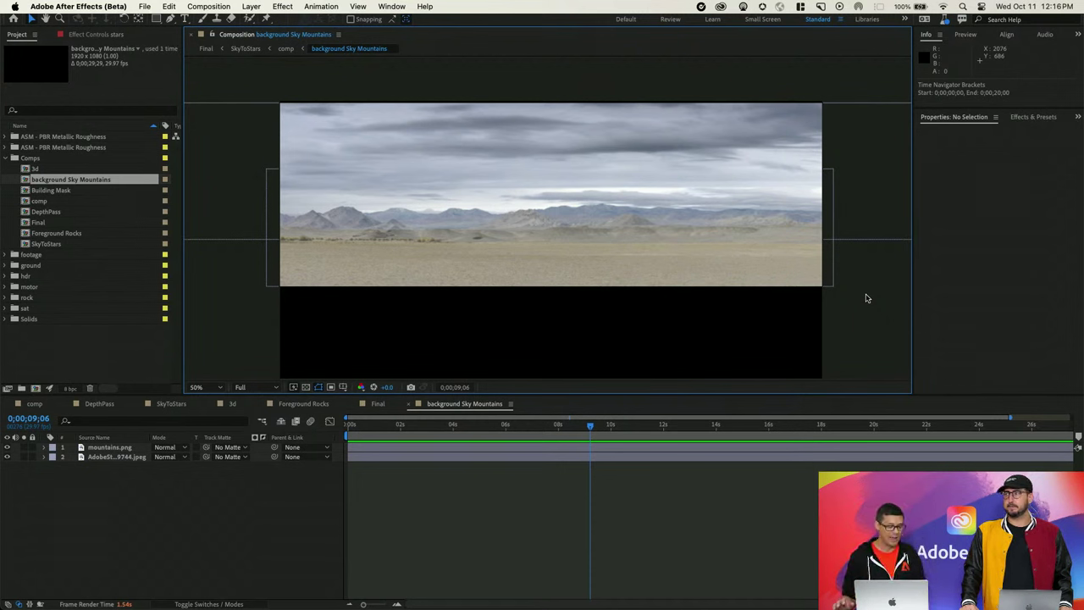
{"action": "left_click_drag", "start_coordinate": [517, 425], "coordinate": [669, 447]}
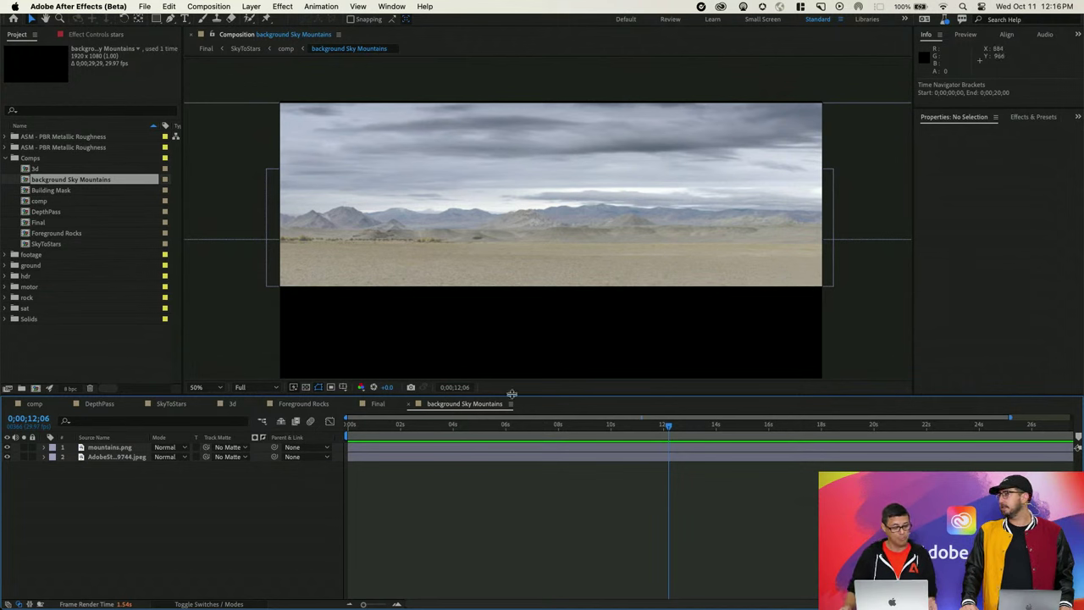
Open the Building Mask composition, reveal Camera 1's Position keyframes, and scrub through the camera move to 0;00;06;21.
{"action": "double_click", "coordinate": [52, 192]}
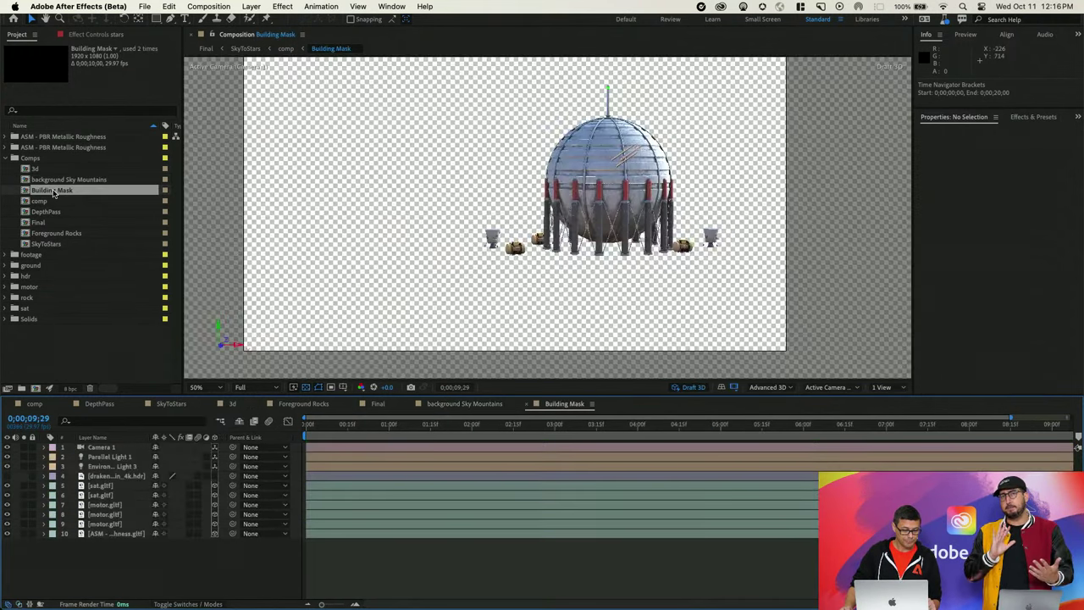
{"action": "left_click_drag", "start_coordinate": [445, 433], "coordinate": [811, 471]}
{"action": "left_click_drag", "start_coordinate": [363, 425], "coordinate": [446, 425]}
{"action": "left_click", "coordinate": [120, 449]}
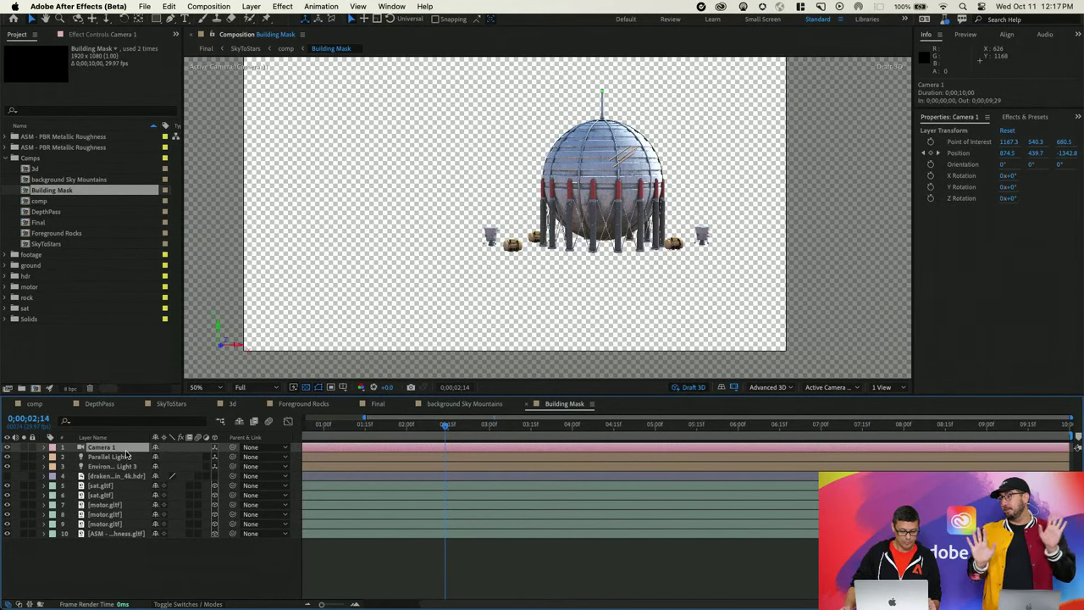
{"action": "key", "text": "p"}
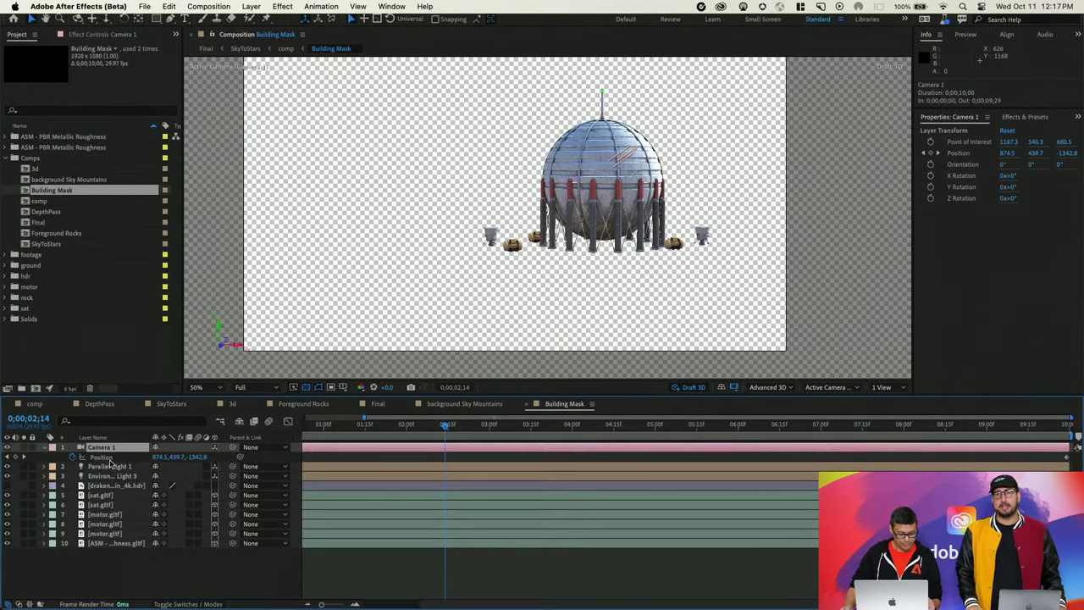
{"action": "left_click", "coordinate": [109, 460]}
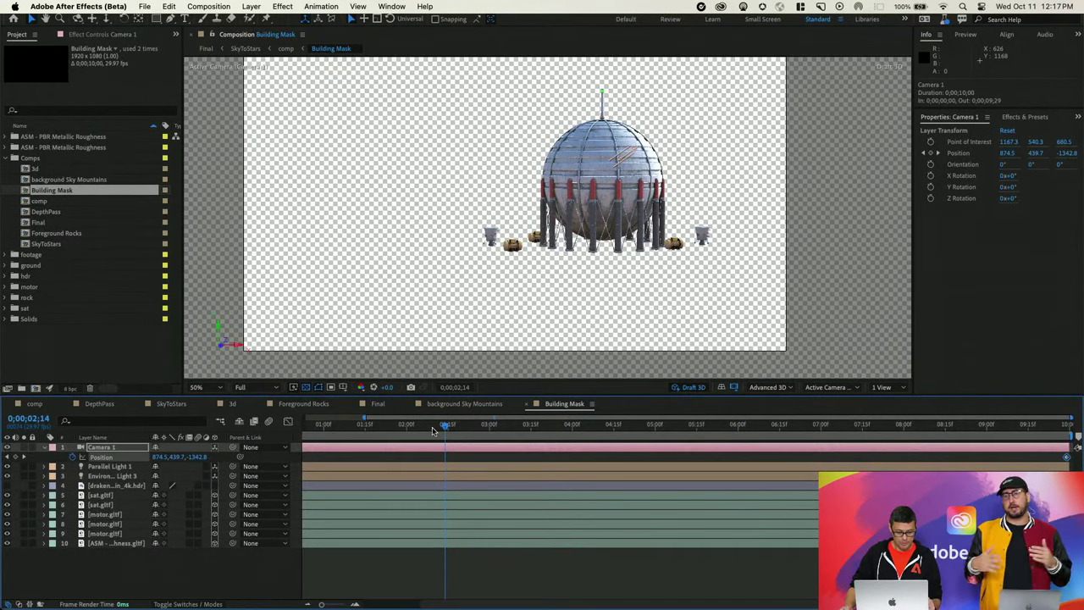
{"action": "left_click_drag", "start_coordinate": [448, 428], "coordinate": [793, 467]}
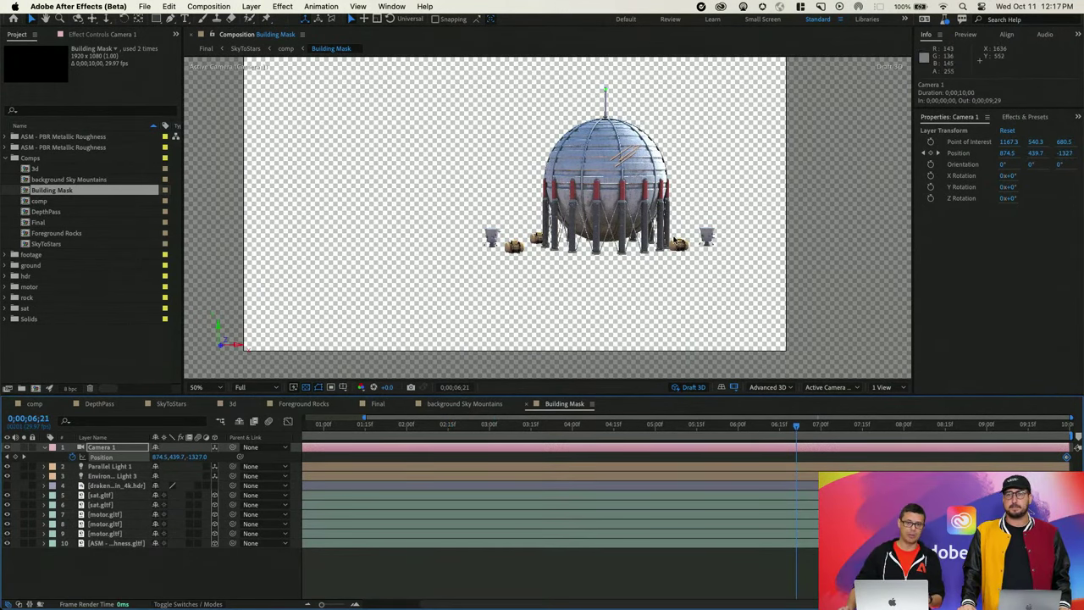
Nudge the leftmost motor.gltf model vertically to a Y position of 525.6.
{"action": "left_click", "coordinate": [518, 250]}
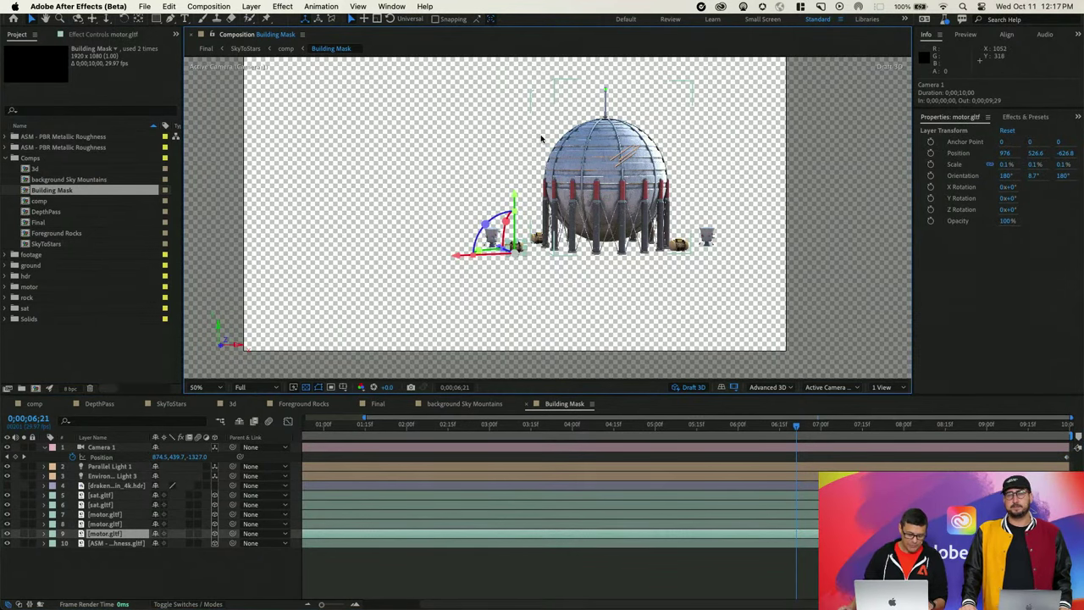
{"action": "mouse_move", "coordinate": [518, 203]}
{"action": "left_mouse_down"}
{"action": "mouse_move", "coordinate": [520, 127]}
{"action": "mouse_move", "coordinate": [509, 216]}
{"action": "left_mouse_up"}
{"action": "key", "text": "w"}
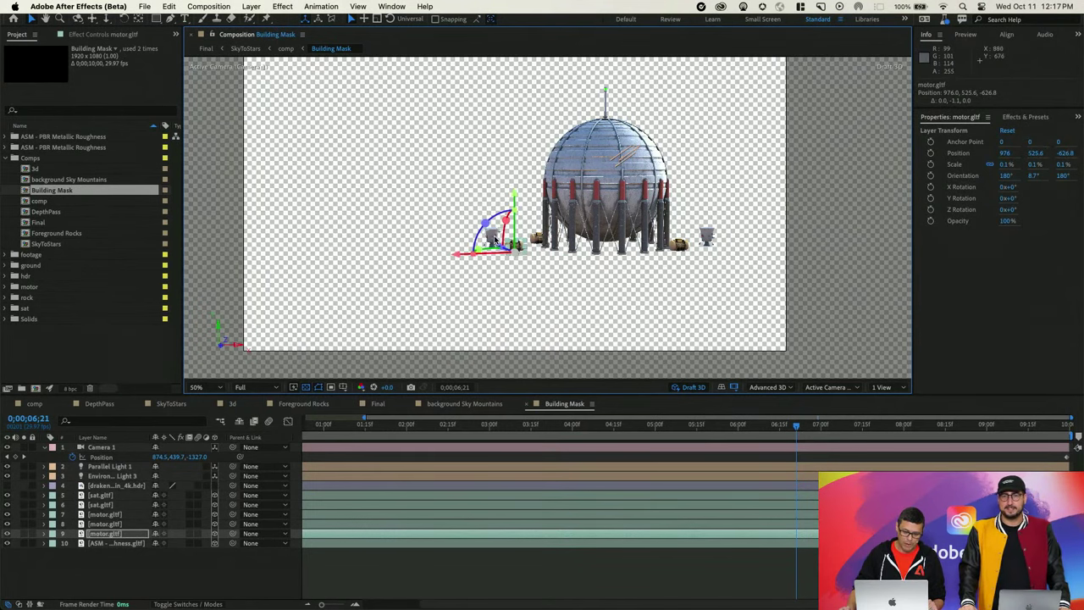
Select the sat.gltf model beside the leftmost motor and frame it at 200% in the Default 3D view.
{"action": "left_click", "coordinate": [495, 241]}
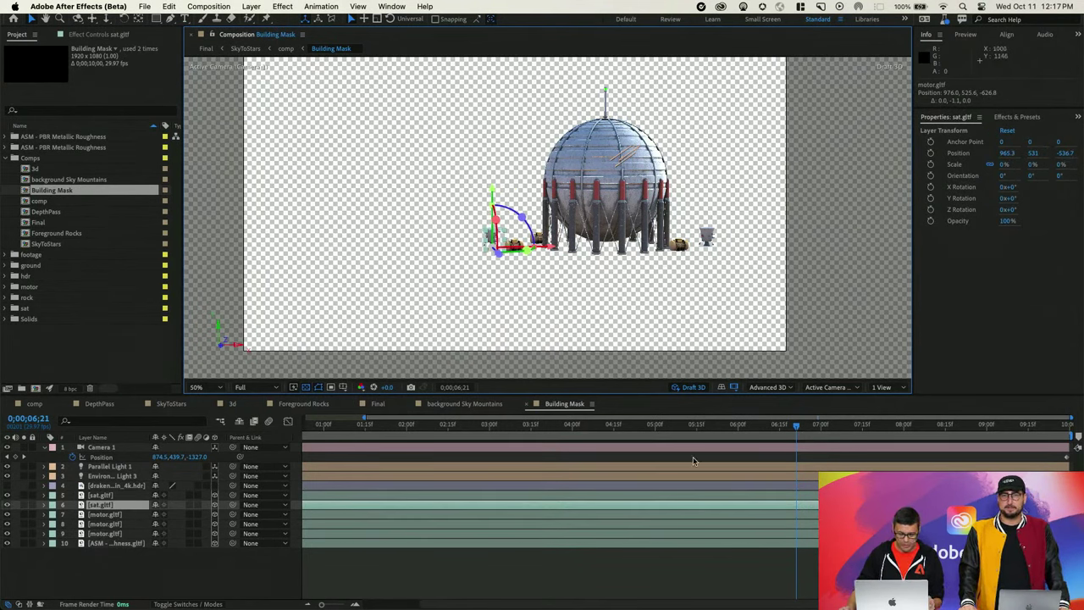
{"action": "left_click", "coordinate": [832, 387]}
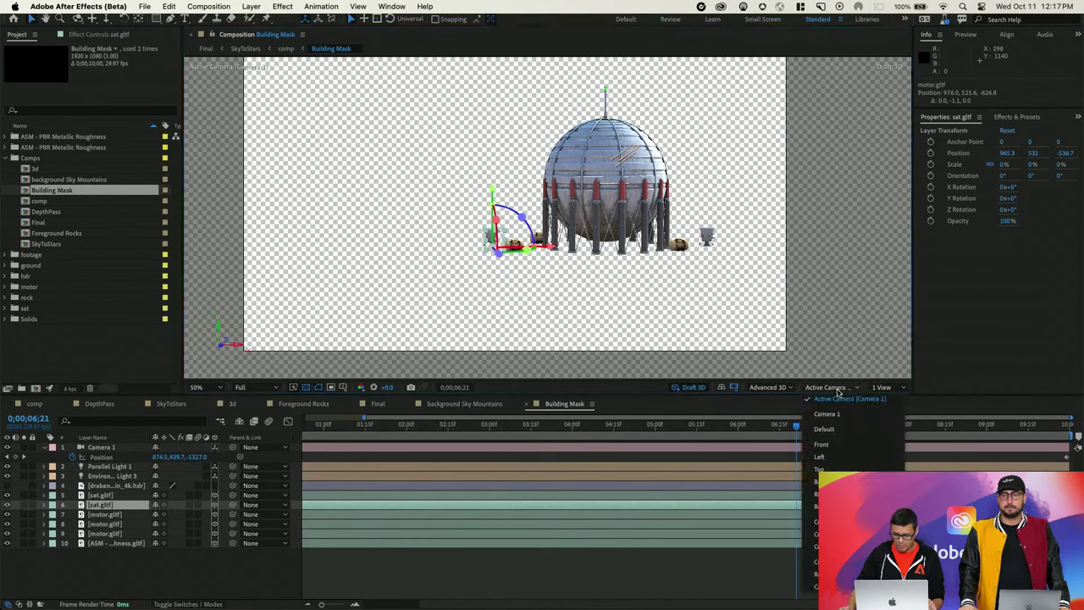
{"action": "left_click", "coordinate": [826, 429]}
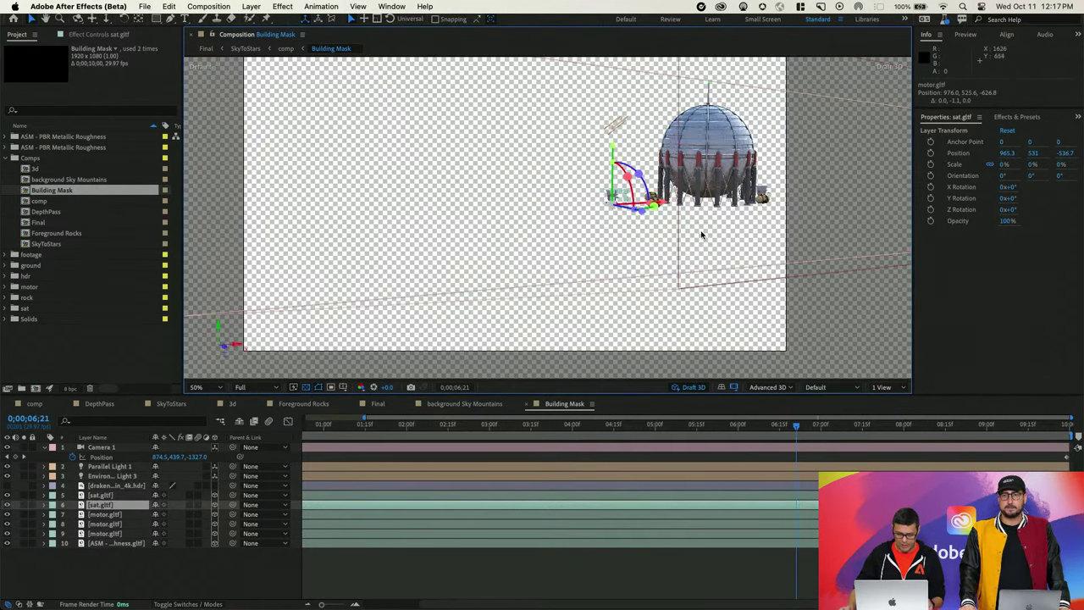
{"action": "scroll", "coordinate": [636, 175], "scroll_direction": "up", "scroll_amount": 2}
{"action": "scroll", "coordinate": [641, 199], "scroll_direction": "up", "scroll_amount": 2}
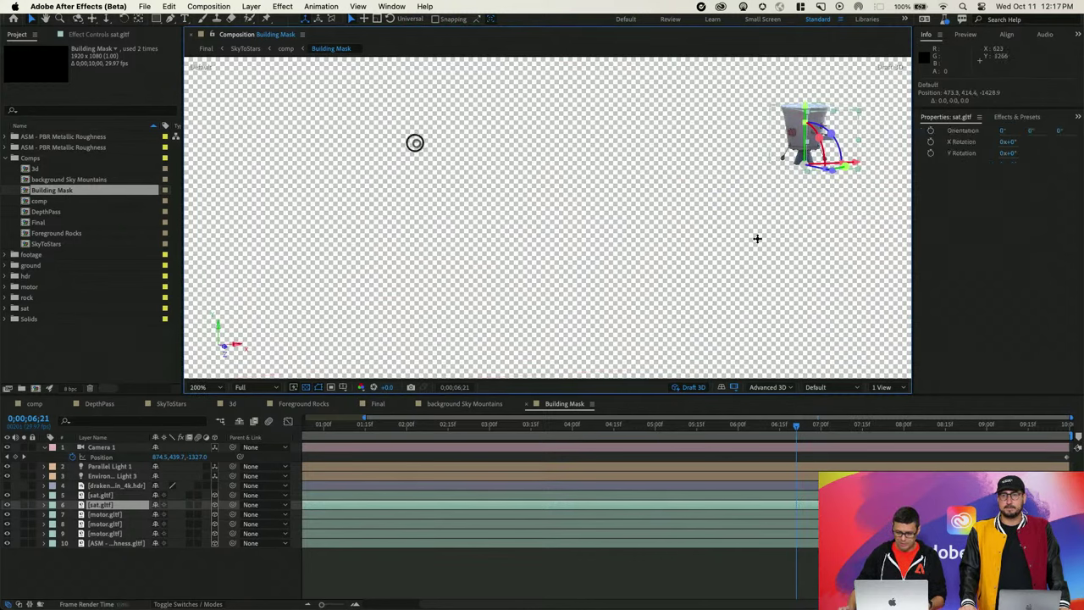
{"action": "left_click_drag", "start_coordinate": [757, 238], "coordinate": [727, 267]}
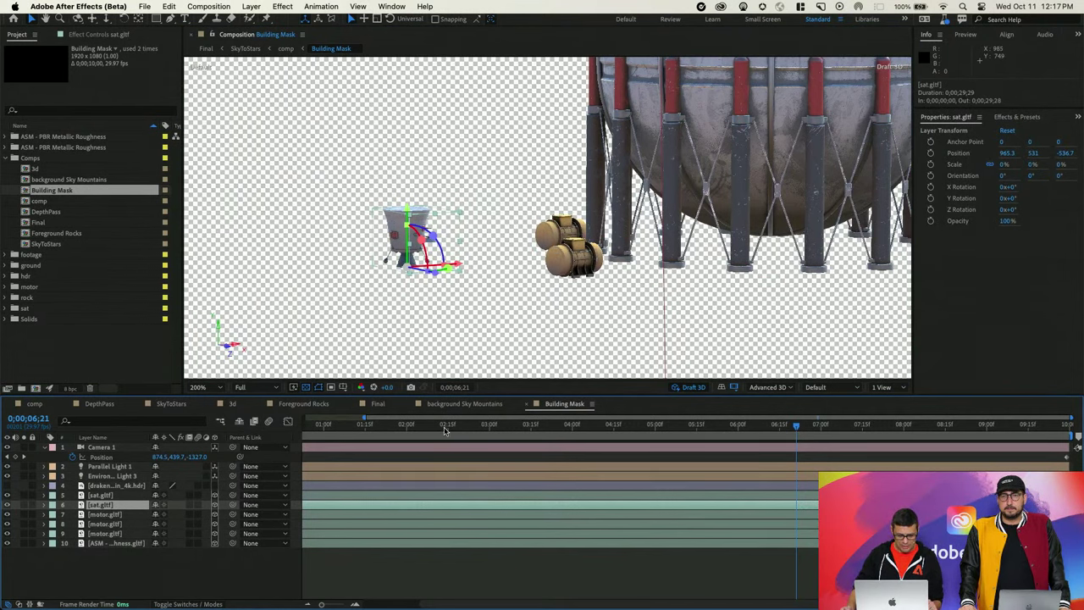
Set a starting Position keyframe for the selected sat.gltf layer at 0;00;00;00.
{"action": "left_click_drag", "start_coordinate": [445, 428], "coordinate": [519, 426]}
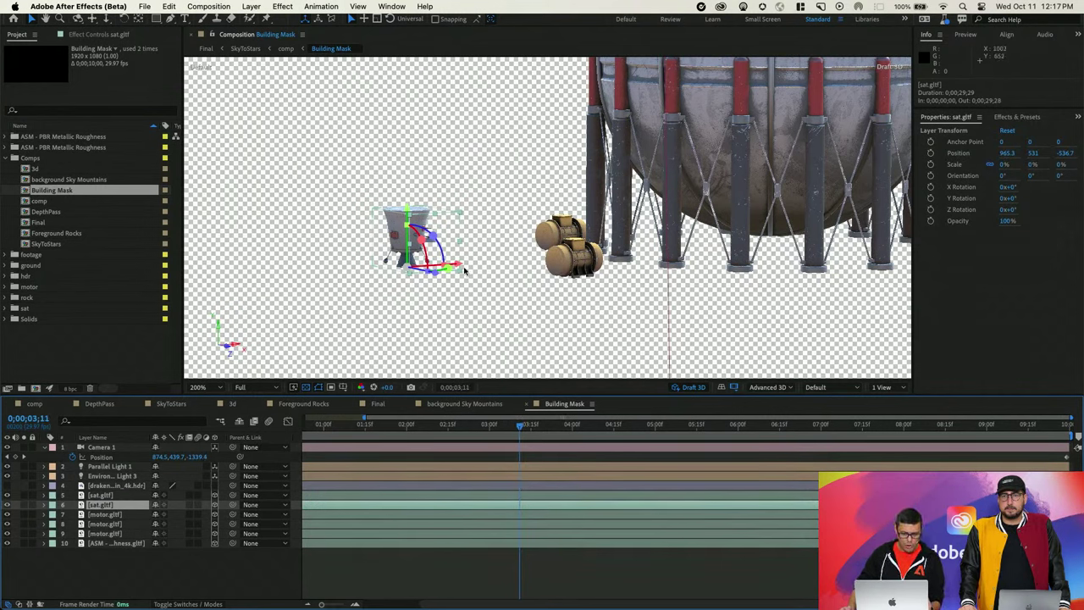
{"action": "key", "text": "Home"}
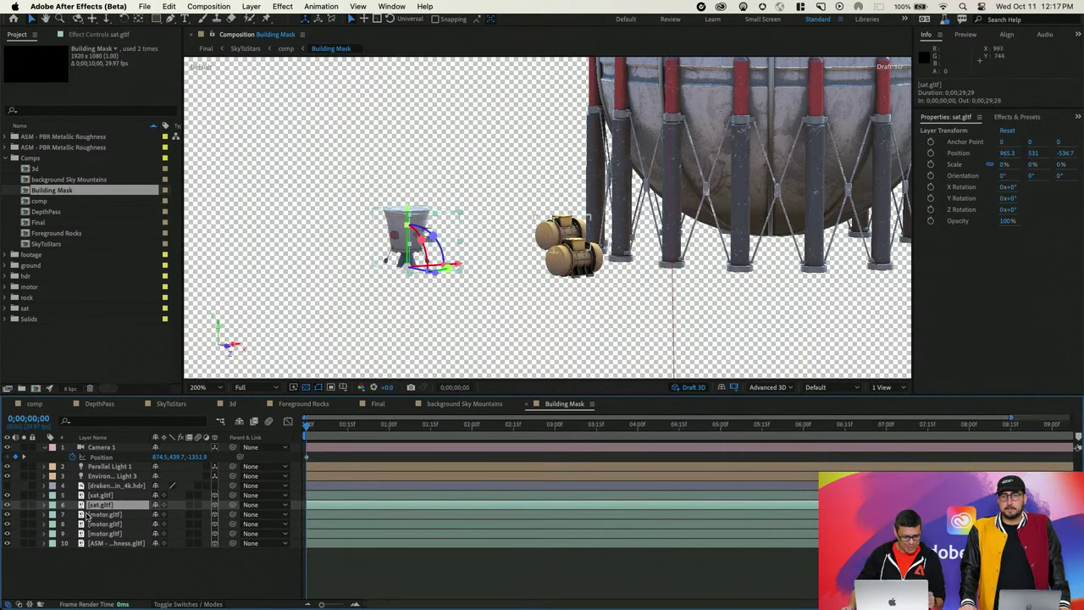
{"action": "key", "text": "p"}
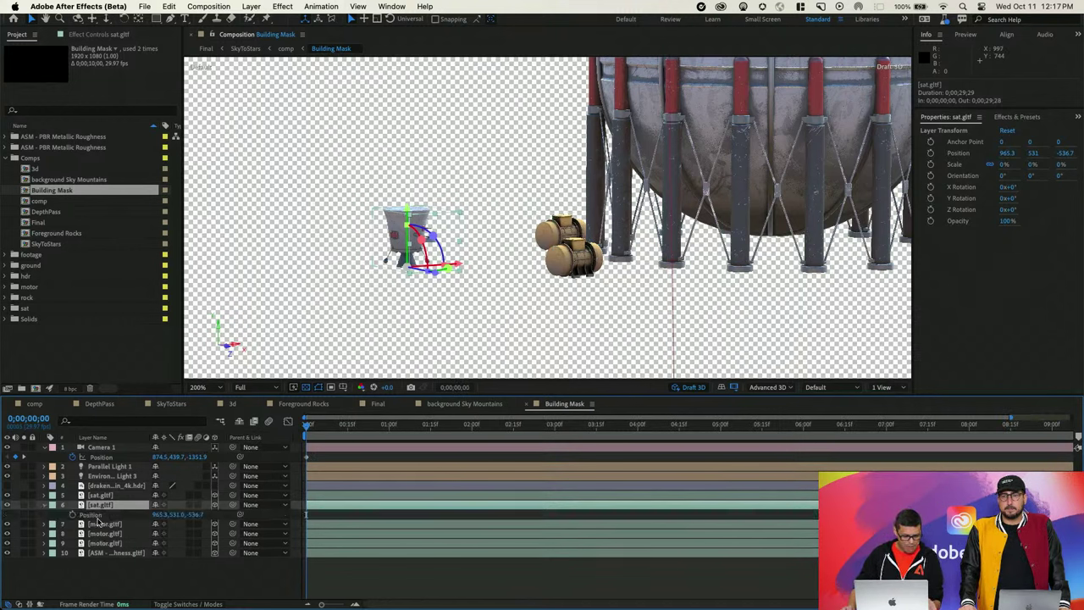
{"action": "left_click", "coordinate": [72, 514]}
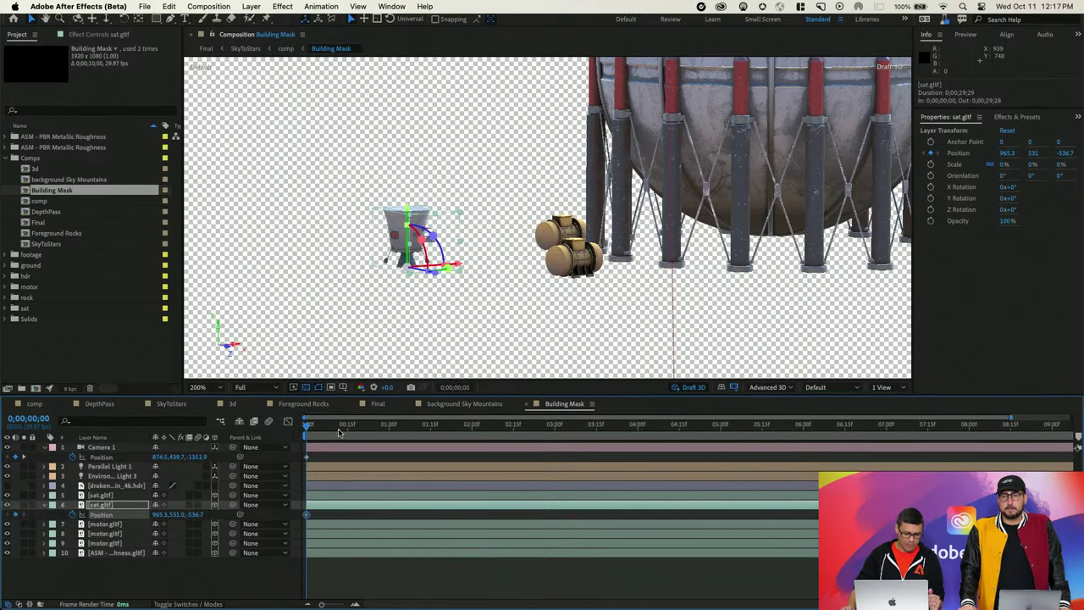
At 0;00;02;14, move sat.gltf away from the sphere to 904.6, 531, -568 with Y orientation 321.5°, and scrub back to the start.
{"action": "left_click_drag", "start_coordinate": [338, 432], "coordinate": [510, 425]}
{"action": "left_click_drag", "start_coordinate": [461, 265], "coordinate": [500, 269]}
{"action": "left_click_drag", "start_coordinate": [344, 292], "coordinate": [318, 292]}
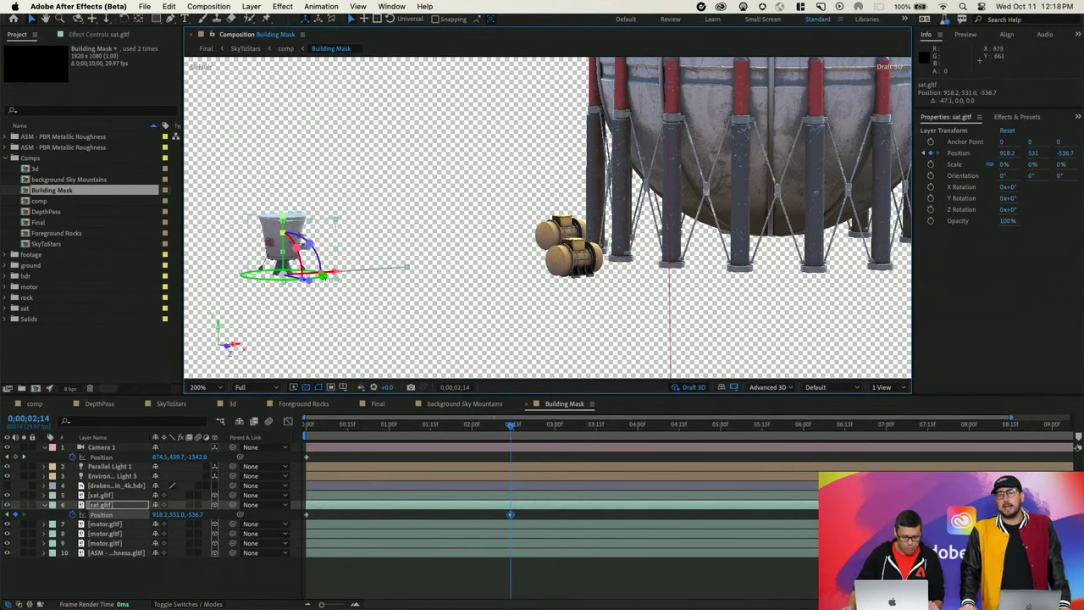
{"action": "left_click_drag", "start_coordinate": [331, 276], "coordinate": [370, 317]}
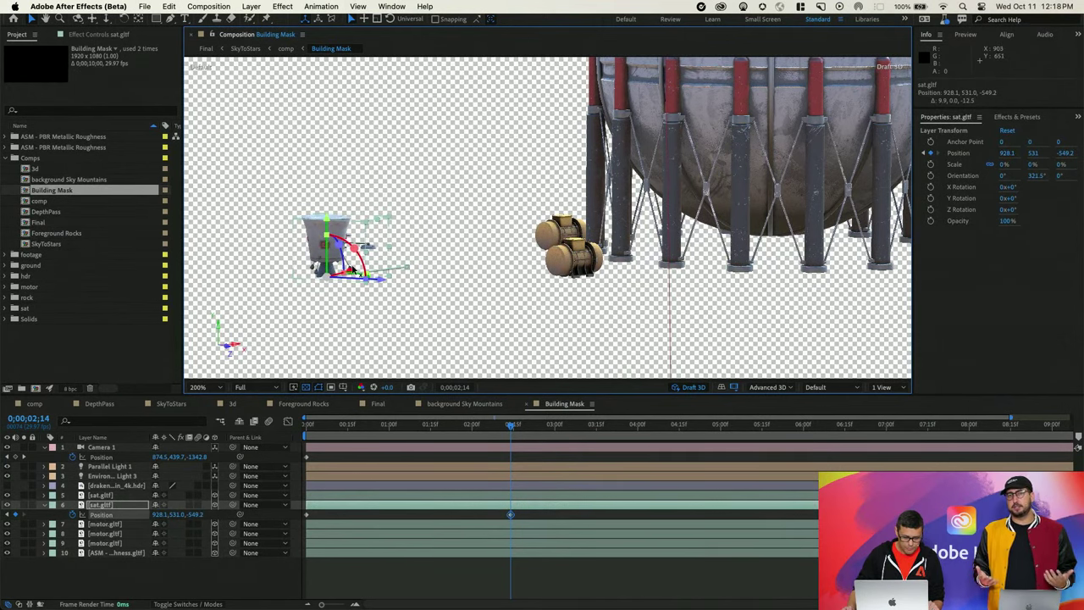
{"action": "left_click_drag", "start_coordinate": [349, 277], "coordinate": [337, 292]}
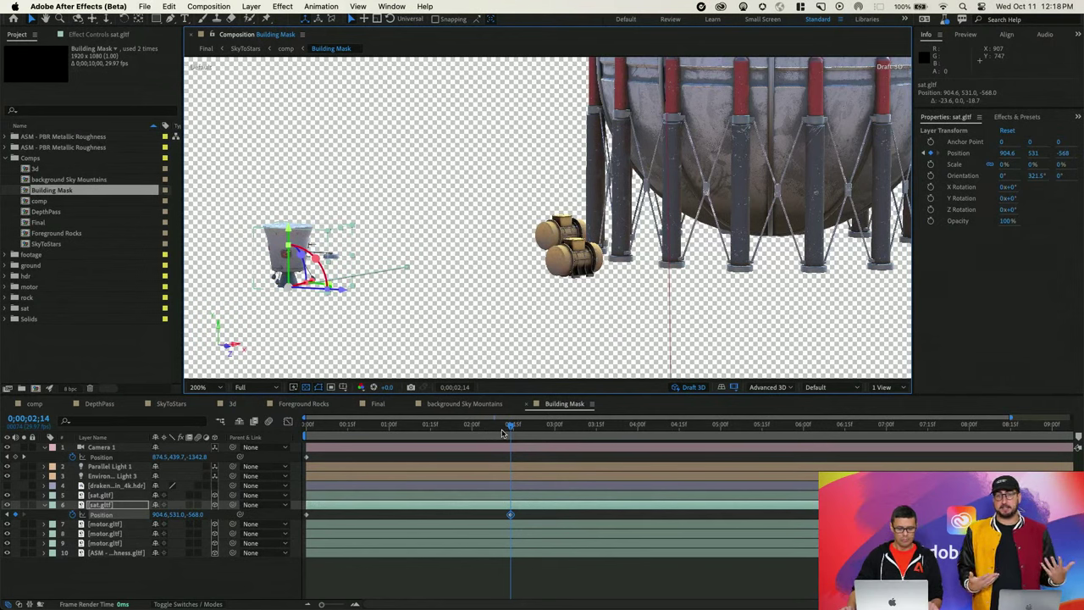
{"action": "left_click", "coordinate": [417, 424]}
{"action": "left_click_drag", "start_coordinate": [405, 438], "coordinate": [257, 426]}
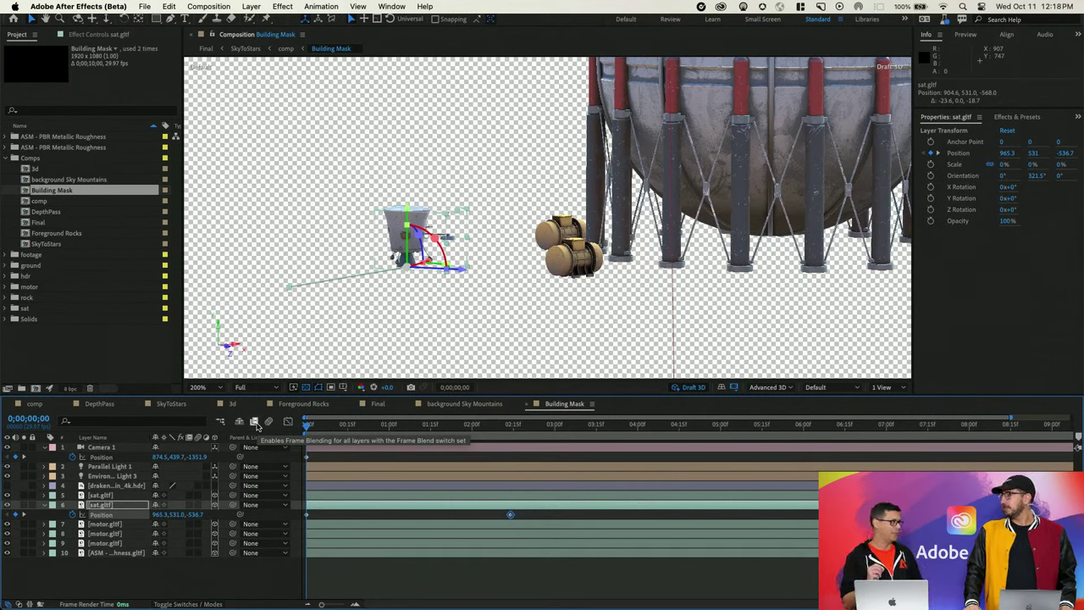
Look through the DepthPass, background Sky Mountains, Building Mask and comp compositions in the timeline.
{"action": "left_click", "coordinate": [118, 405]}
{"action": "left_click", "coordinate": [478, 405]}
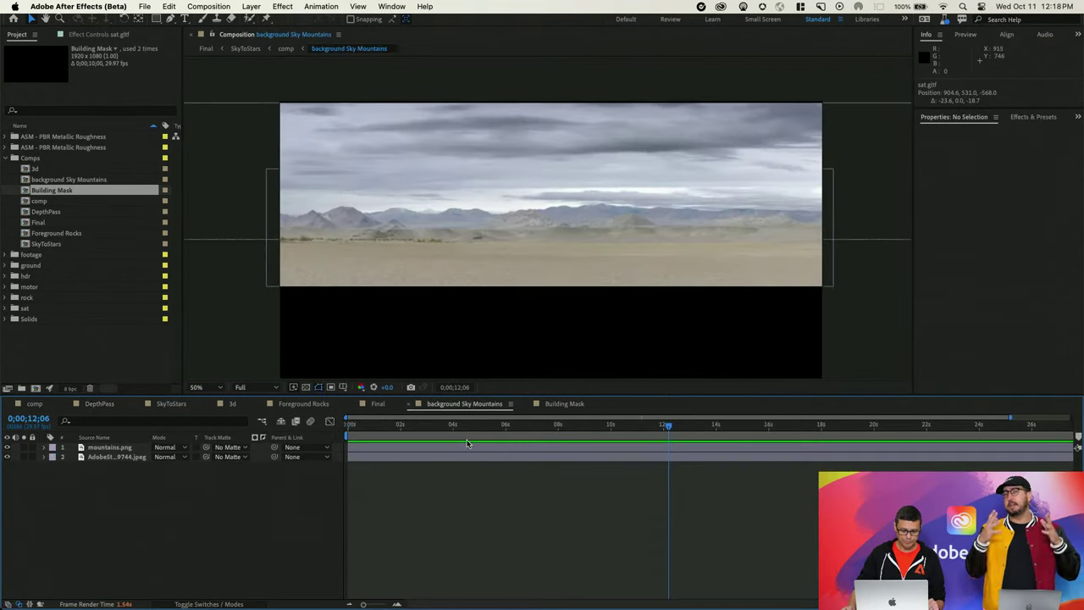
{"action": "left_click", "coordinate": [564, 404]}
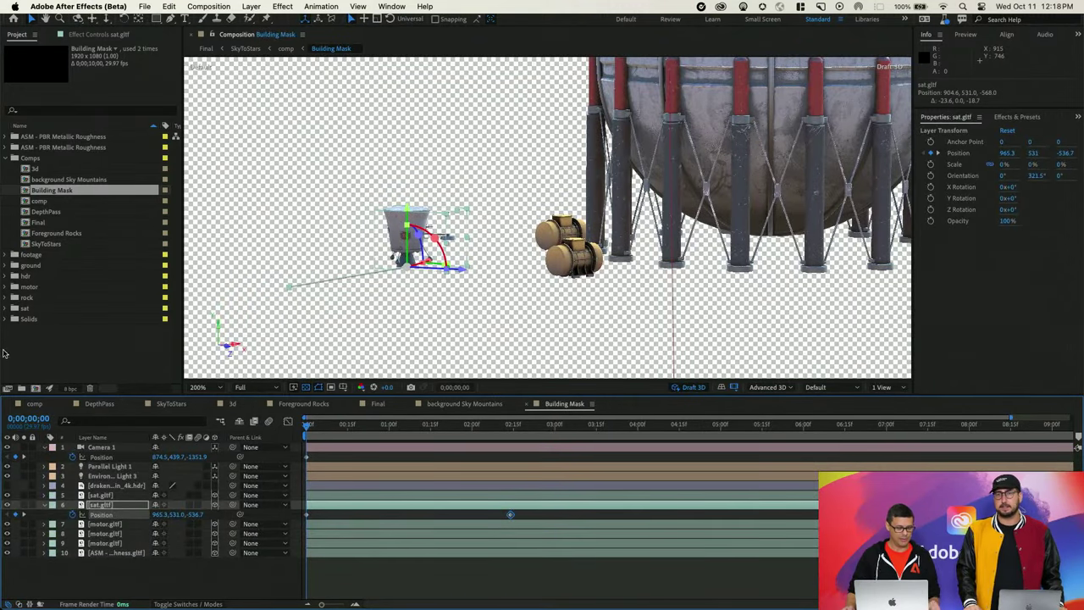
{"action": "left_click", "coordinate": [34, 404]}
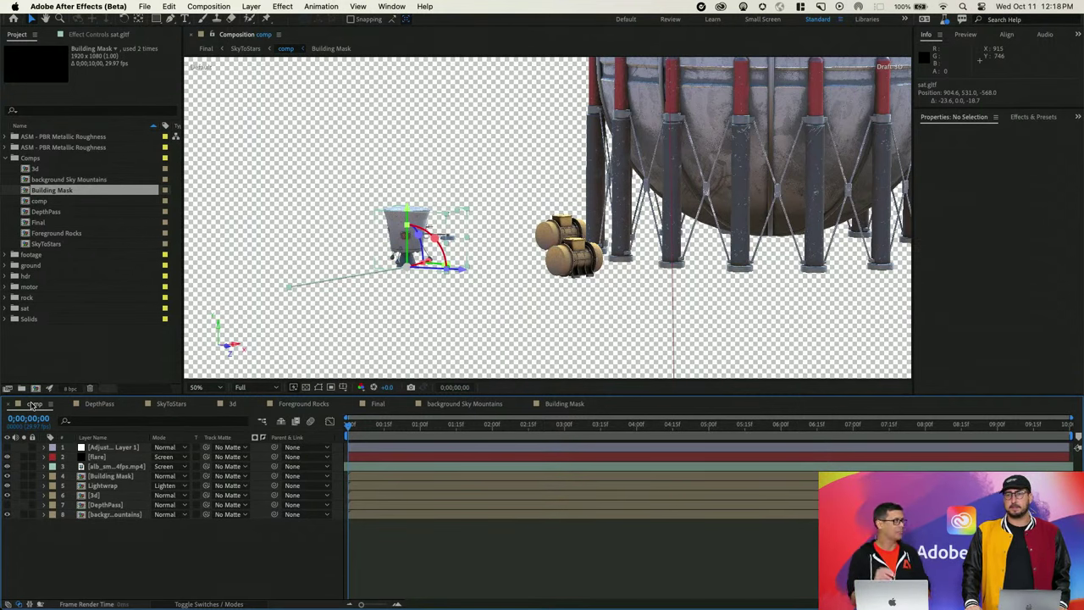
Open the Final composition at 0;00;05;28 and inspect the frame at 50% in an enlarged viewer.
{"action": "left_click", "coordinate": [379, 404]}
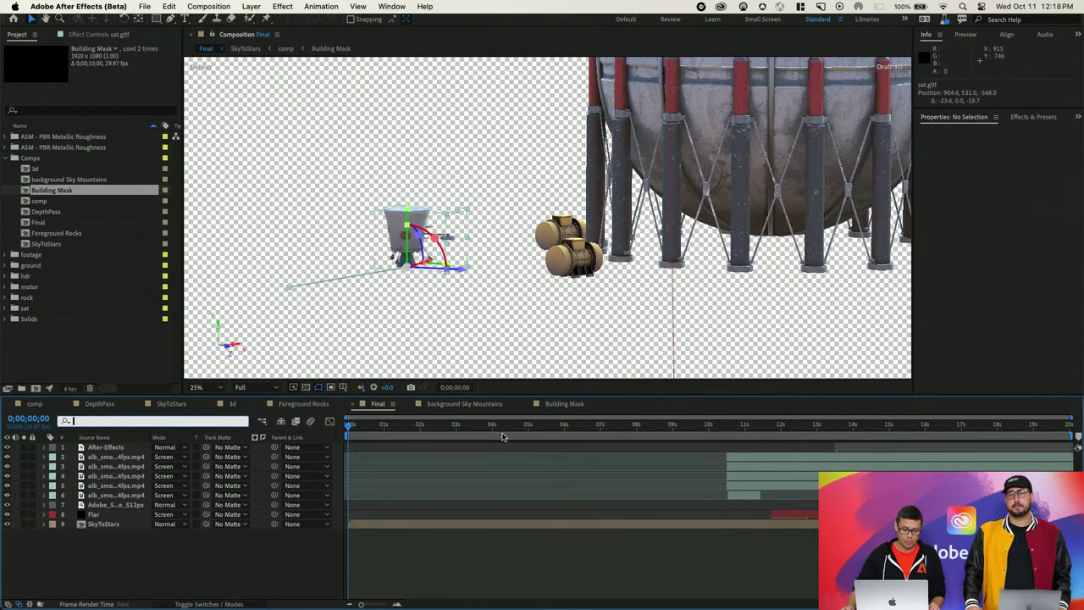
{"action": "left_click_drag", "start_coordinate": [770, 435], "coordinate": [563, 424]}
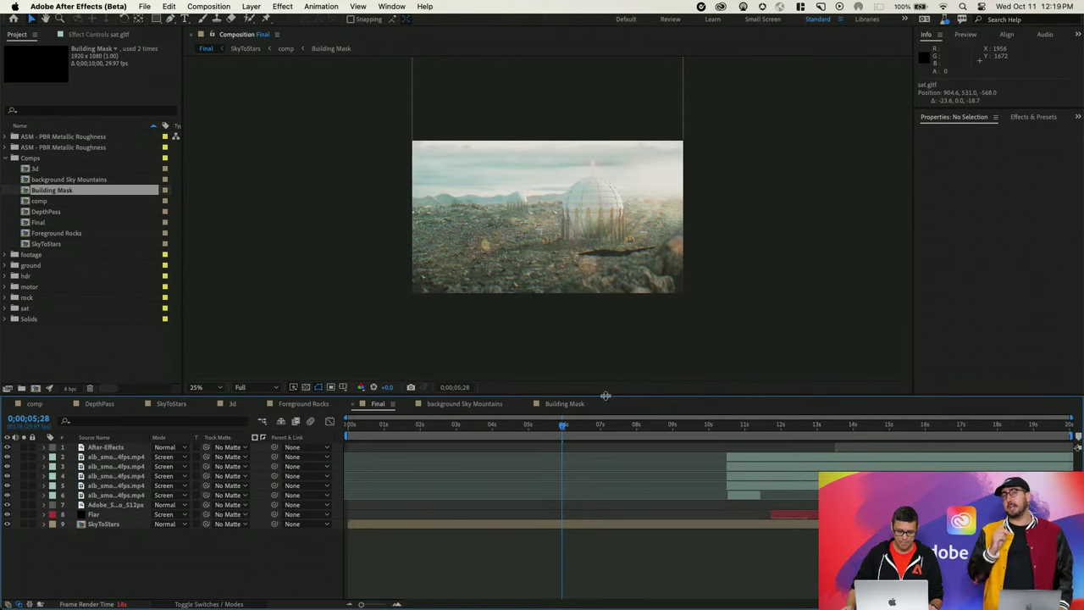
{"action": "left_click_drag", "start_coordinate": [605, 395], "coordinate": [591, 481]}
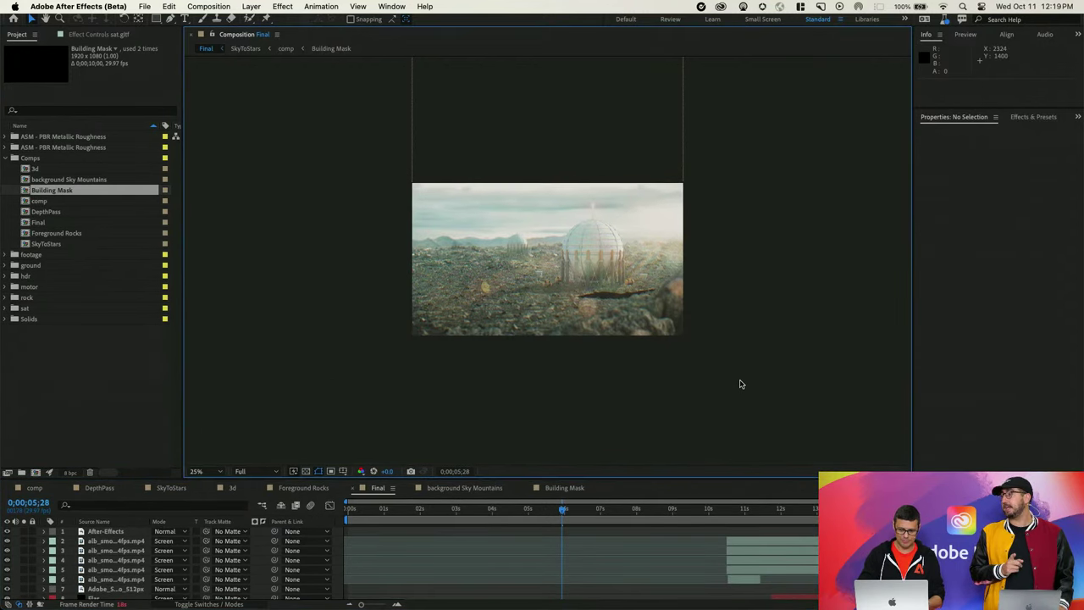
{"action": "key", "text": "period"}
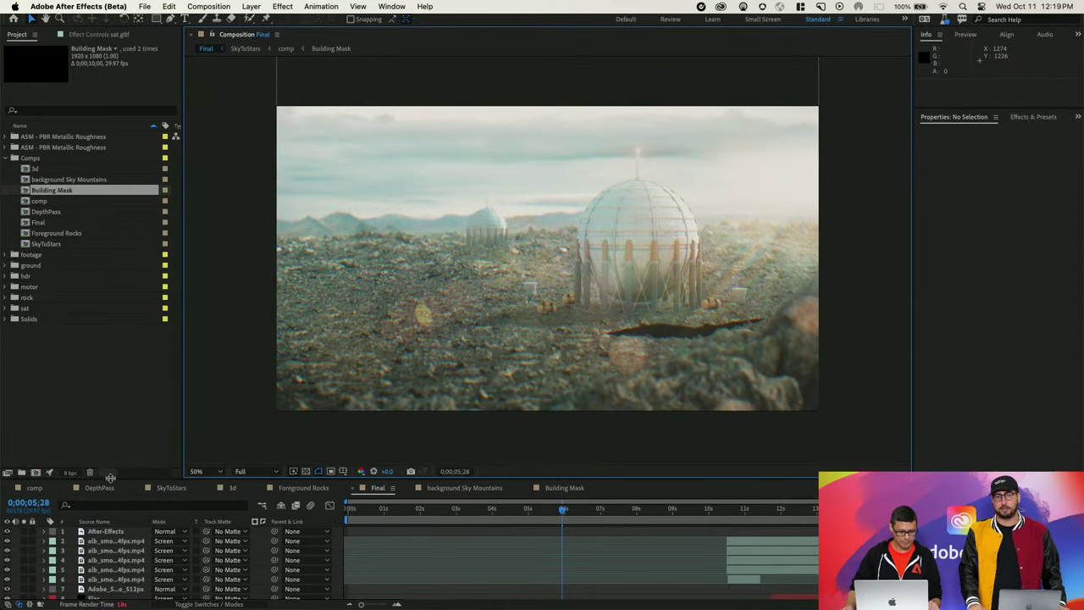
{"action": "left_click_drag", "start_coordinate": [110, 477], "coordinate": [111, 409]}
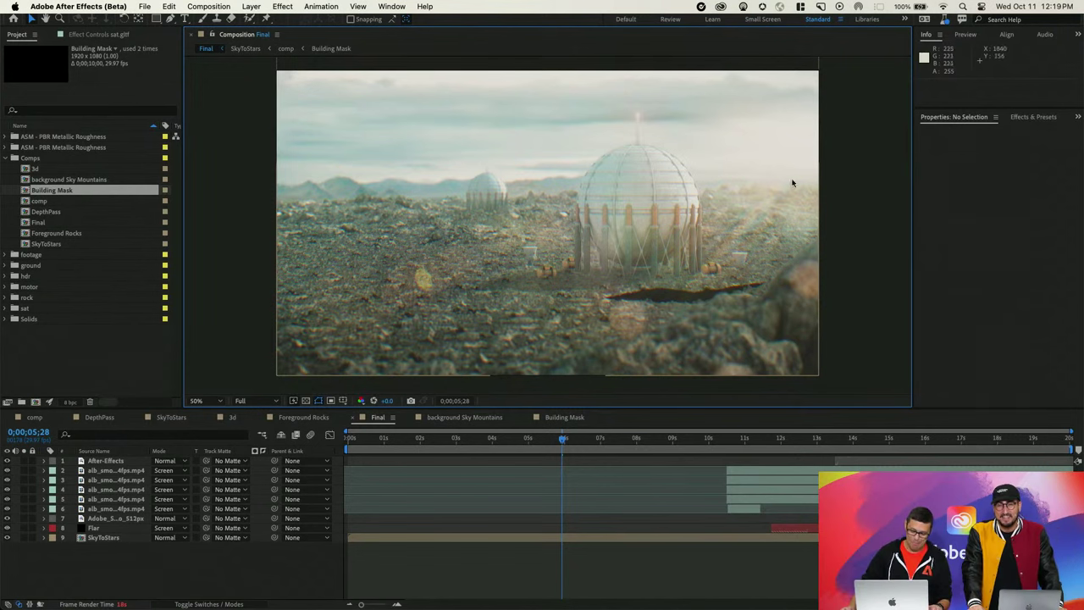
Move the current time to 0;00;11;16 and open the SkyToStars composition at 25% magnification.
{"action": "left_click", "coordinate": [745, 442]}
{"action": "left_click", "coordinate": [765, 441]}
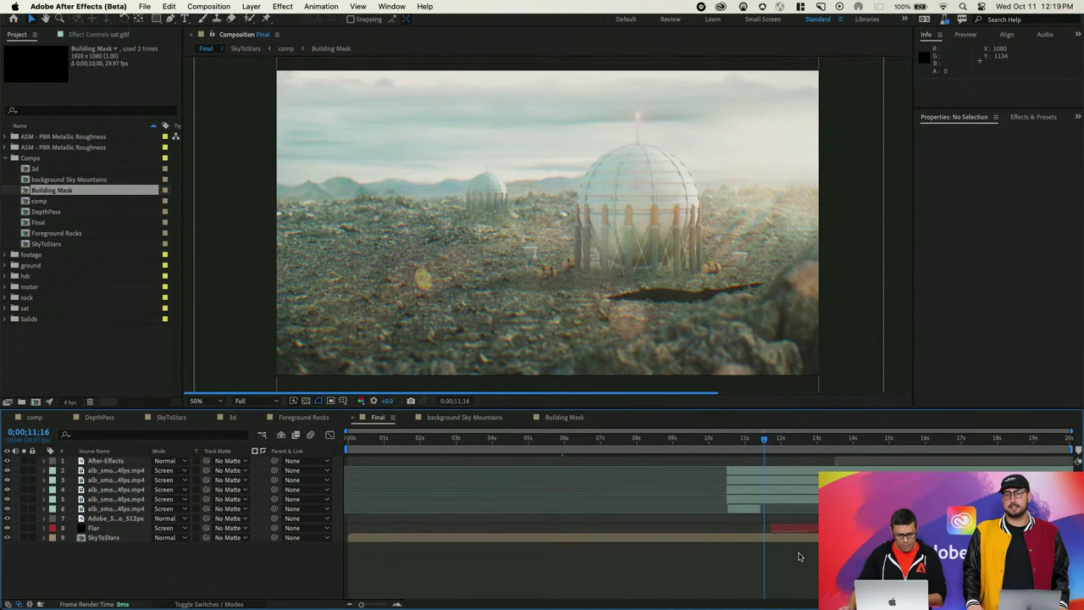
{"action": "left_click", "coordinate": [176, 417]}
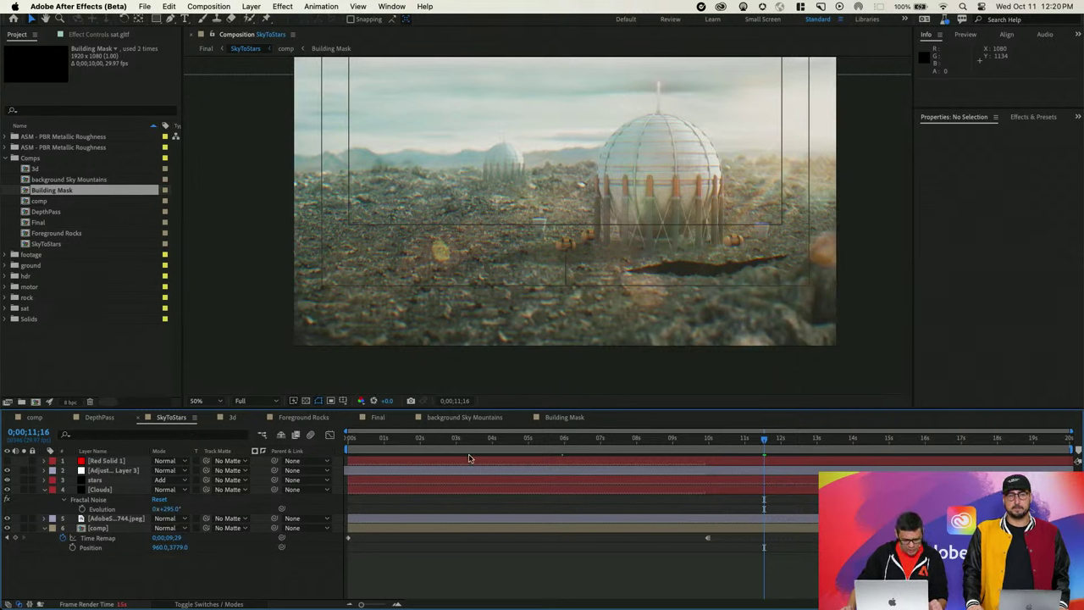
{"action": "left_click", "coordinate": [857, 303]}
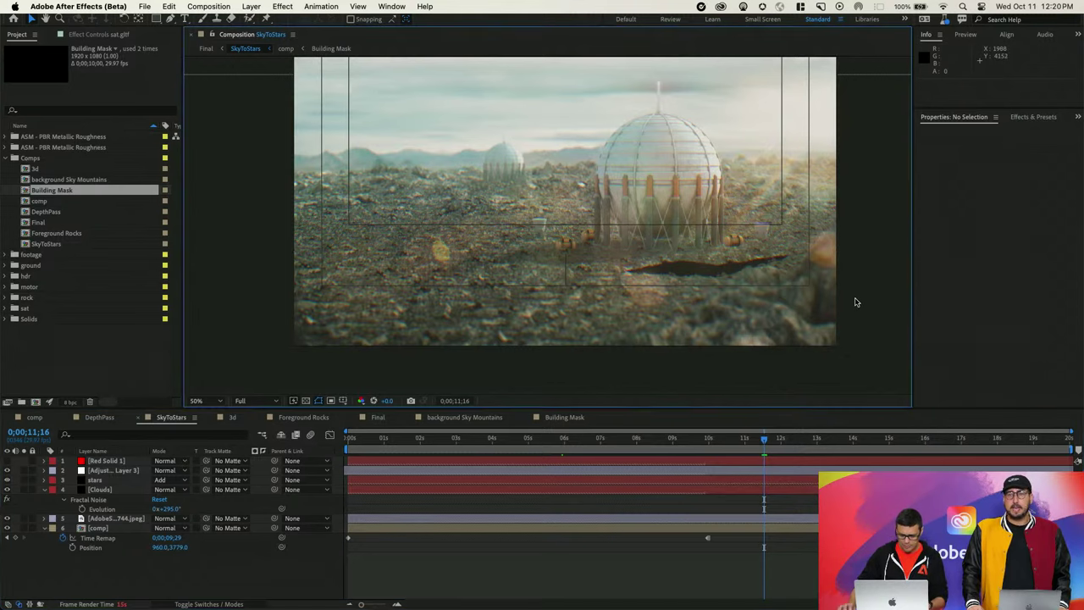
{"action": "key", "text": "comma"}
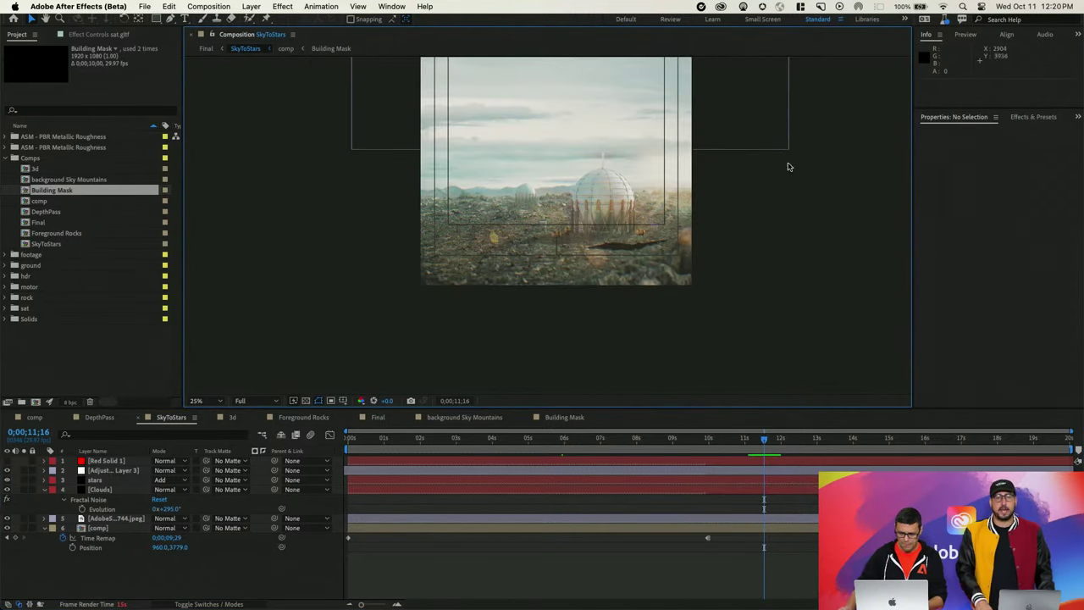
Enlarge the composition viewer and examine the tall SkyToStars frame from the rocky ground up to the star field.
{"action": "left_click_drag", "start_coordinate": [750, 189], "coordinate": [749, 373]}
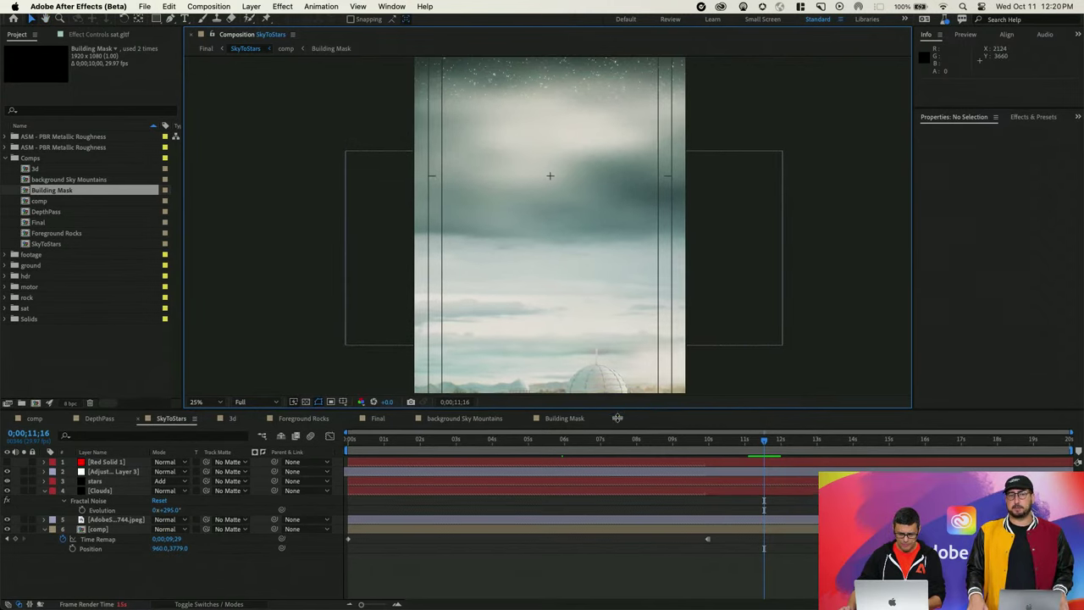
{"action": "left_click_drag", "start_coordinate": [620, 409], "coordinate": [623, 569]}
{"action": "left_click_drag", "start_coordinate": [802, 400], "coordinate": [794, 326]}
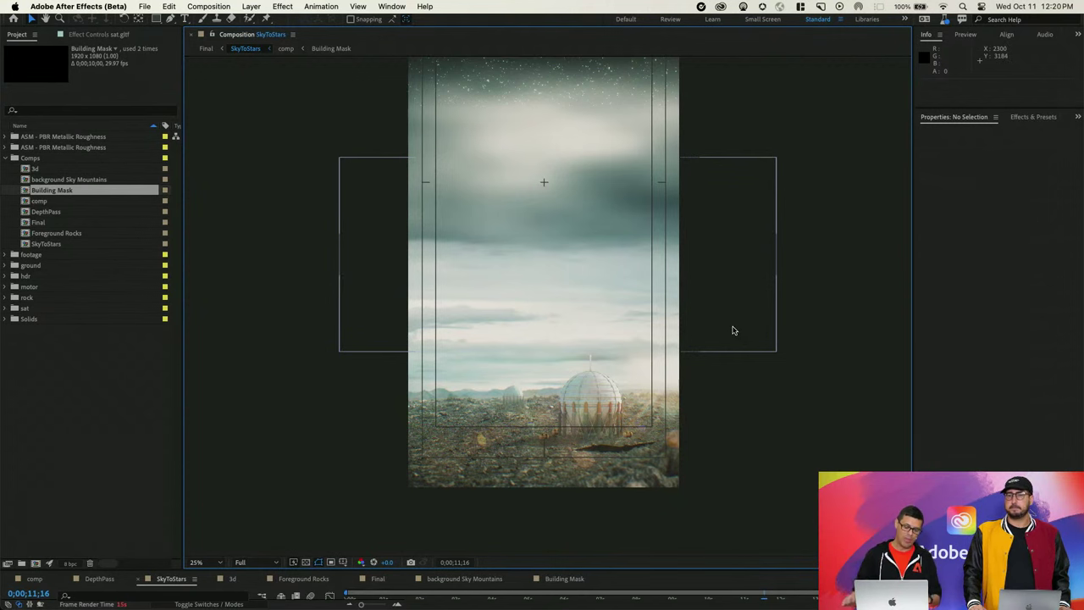
{"action": "left_click_drag", "start_coordinate": [806, 416], "coordinate": [852, 300]}
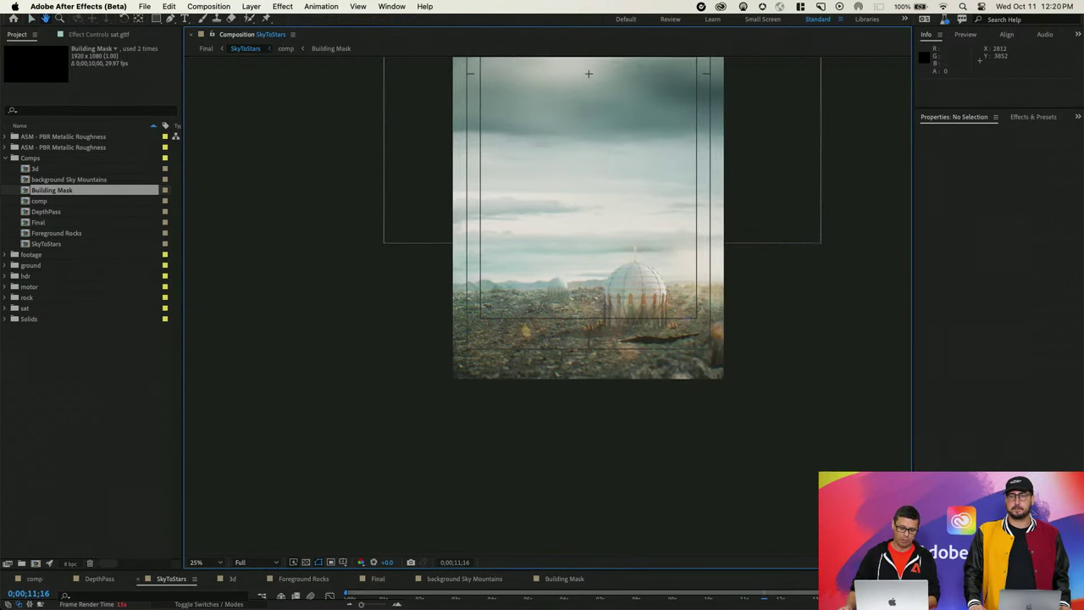
{"action": "scroll", "coordinate": [832, 441], "scroll_direction": "up", "scroll_amount": 4}
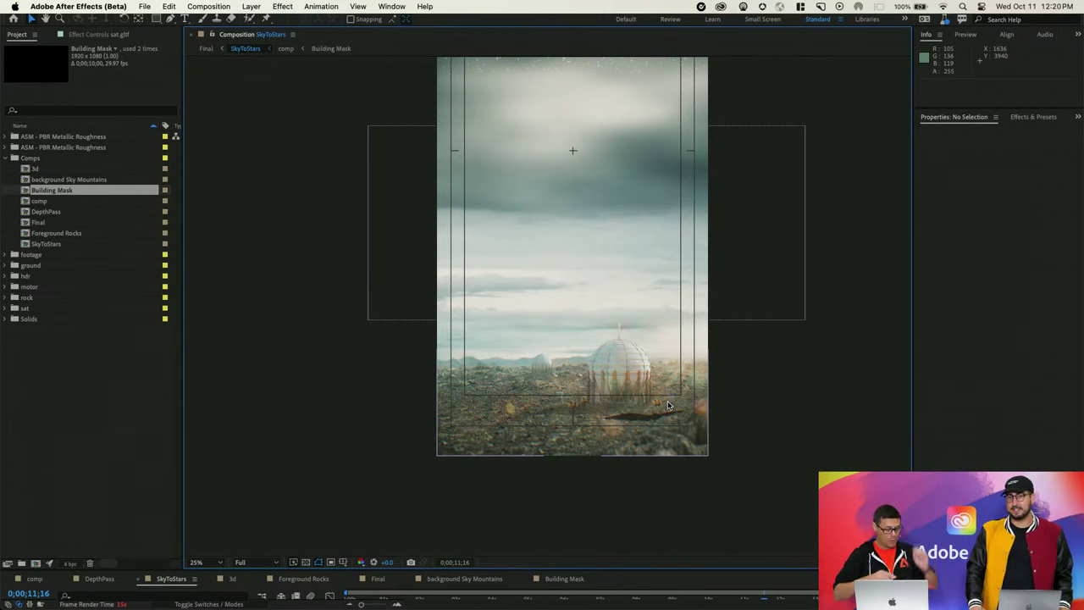
{"action": "scroll", "coordinate": [831, 156], "scroll_direction": "up", "scroll_amount": 5}
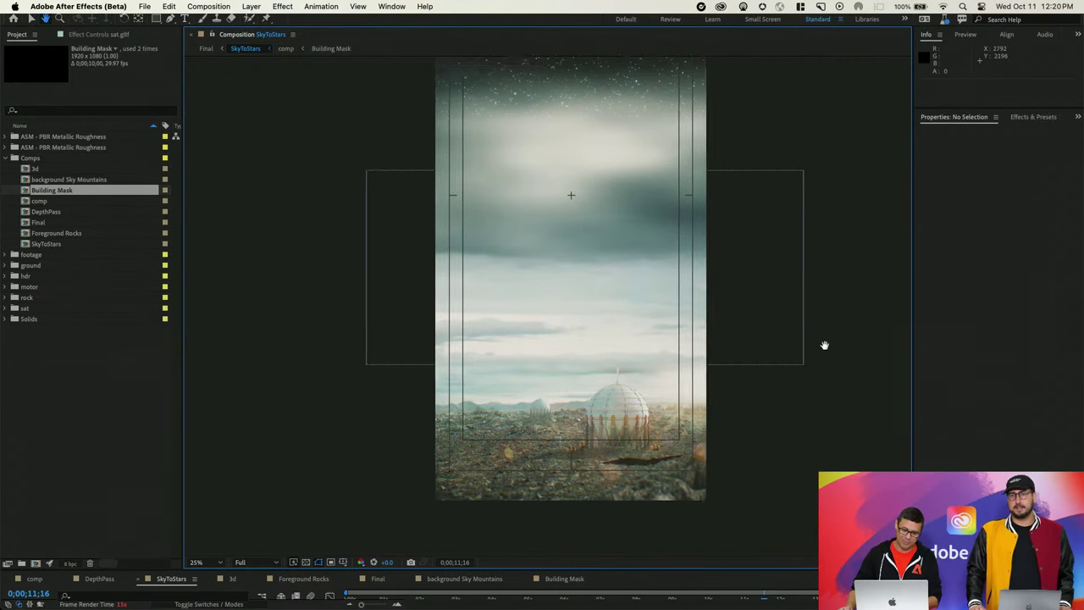
{"action": "scroll", "coordinate": [812, 313], "scroll_direction": "up", "scroll_amount": 3}
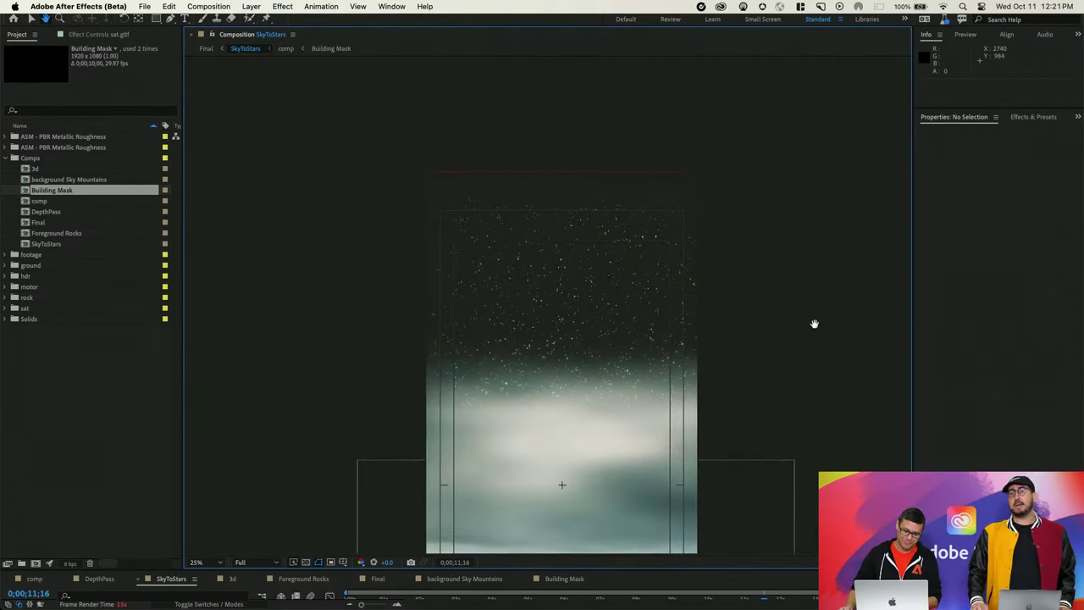
{"action": "scroll", "coordinate": [814, 237], "scroll_direction": "down", "scroll_amount": 2}
{"action": "scroll", "coordinate": [813, 192], "scroll_direction": "down", "scroll_amount": 5}
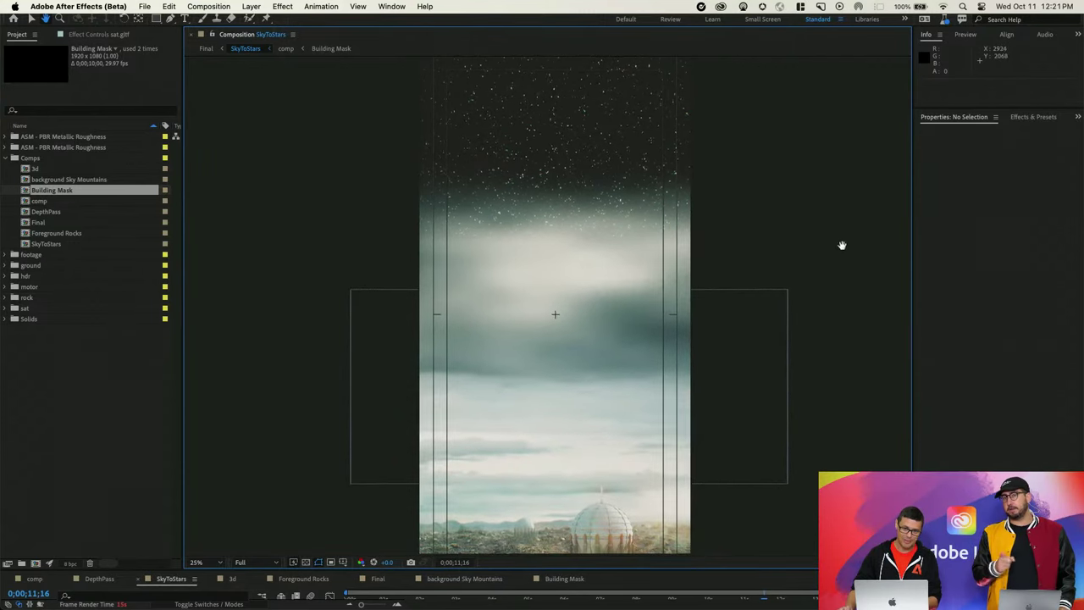
{"action": "scroll", "coordinate": [823, 356], "scroll_direction": "up", "scroll_amount": 4}
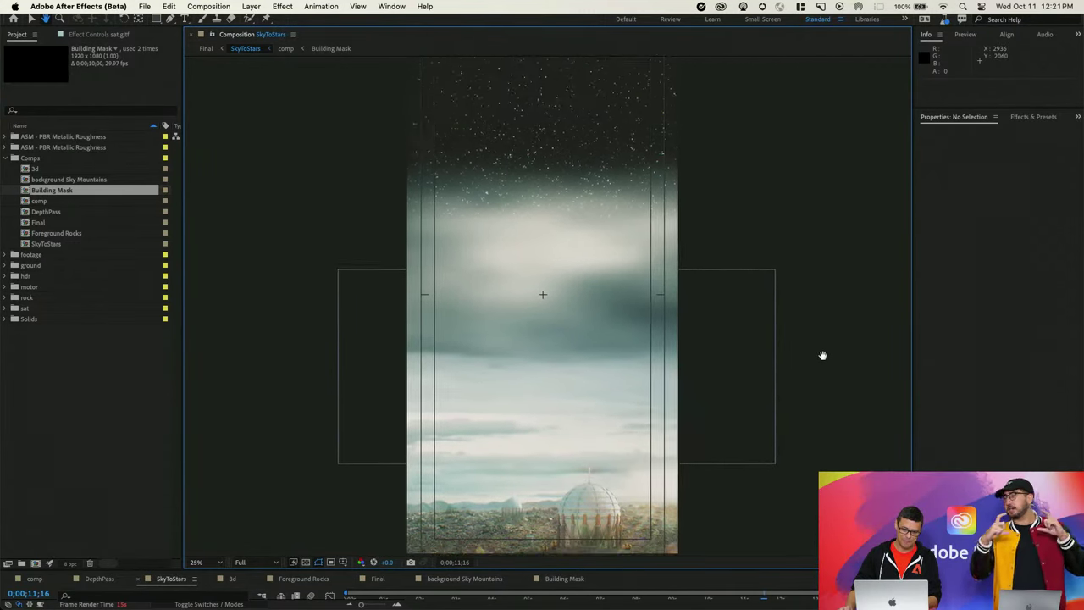
{"action": "key", "text": "v"}
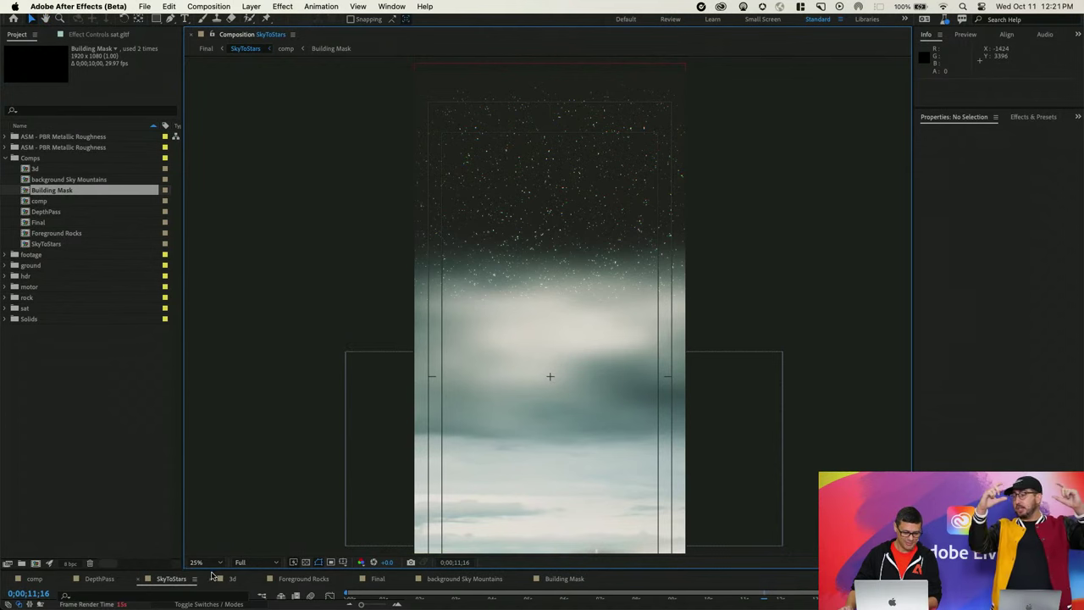
Bring the SkyToStars layer stack back into view and examine the transition between the clouds and the stars.
{"action": "key", "text": "grave"}
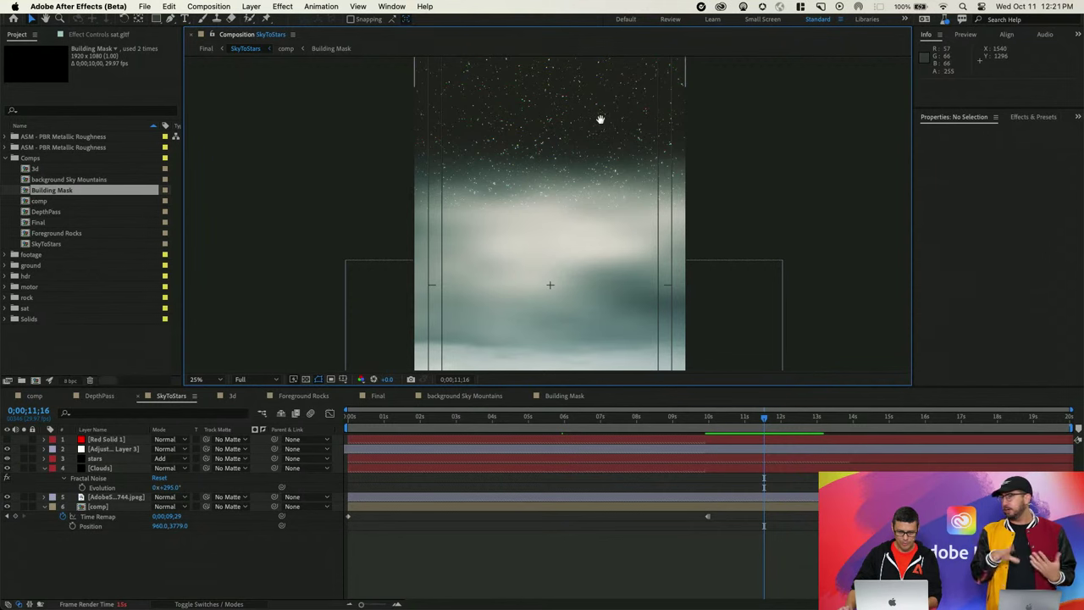
{"action": "left_click_drag", "start_coordinate": [597, 116], "coordinate": [595, 152]}
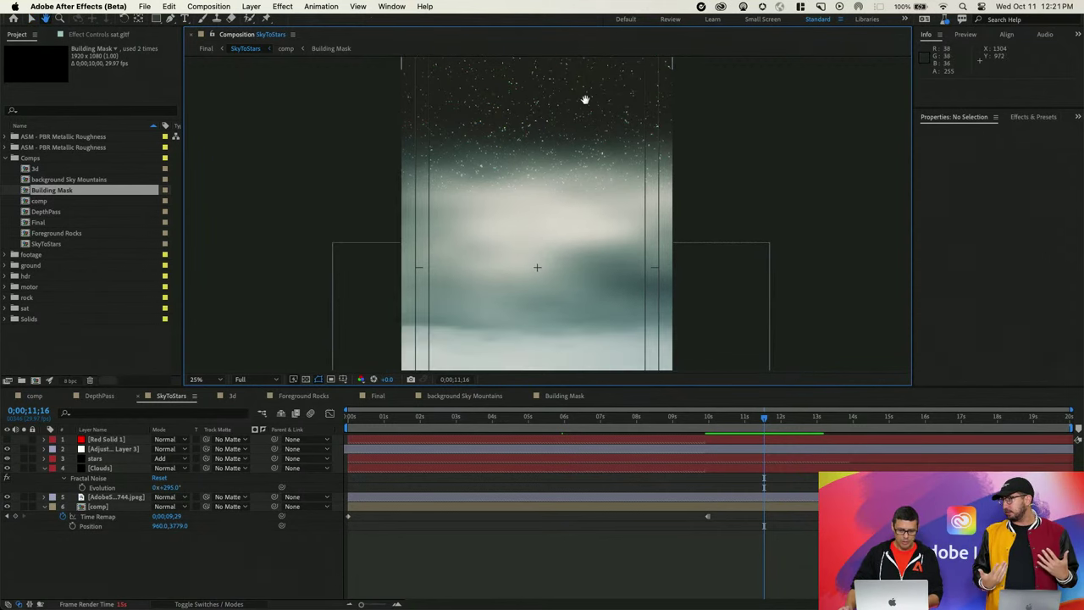
{"action": "left_click_drag", "start_coordinate": [554, 142], "coordinate": [559, 213]}
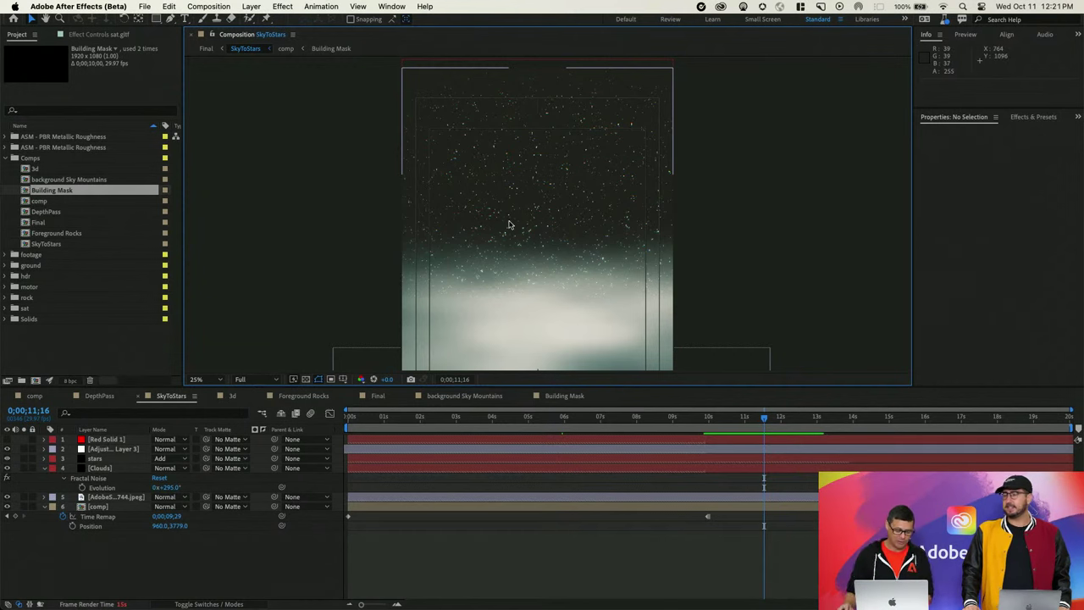
{"action": "left_click_drag", "start_coordinate": [561, 172], "coordinate": [566, 119]}
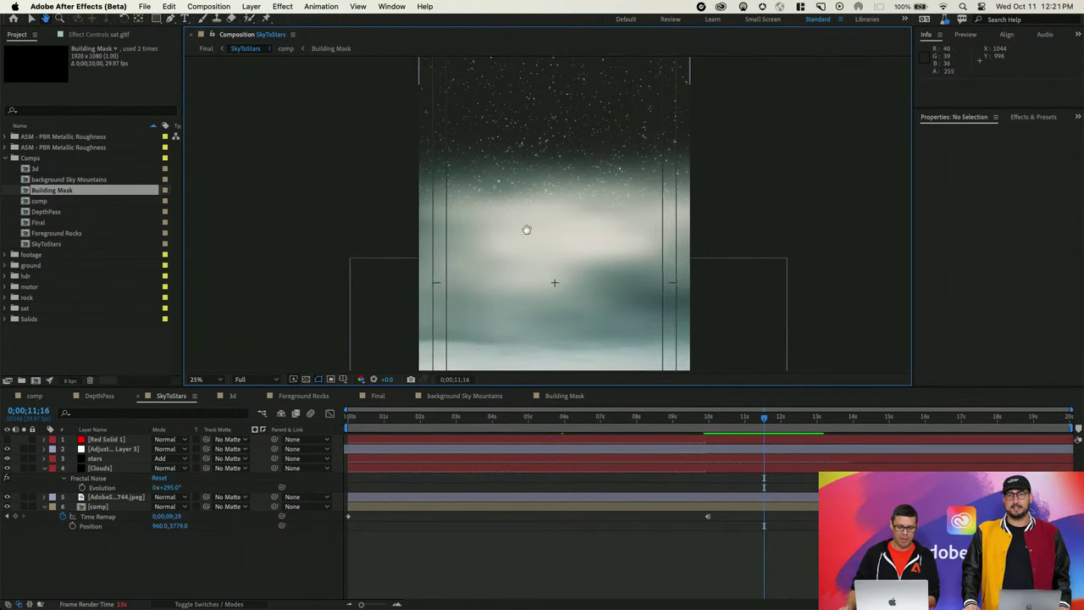
{"action": "left_click_drag", "start_coordinate": [533, 198], "coordinate": [570, 285]}
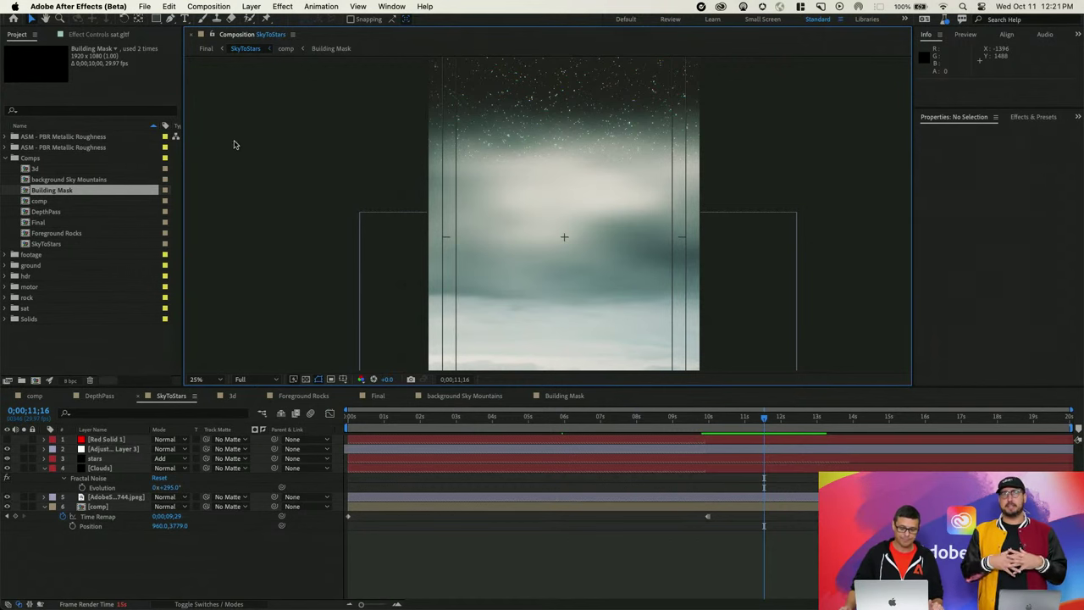
{"action": "key", "text": "h"}
{"action": "left_click_drag", "start_coordinate": [583, 246], "coordinate": [573, 325]}
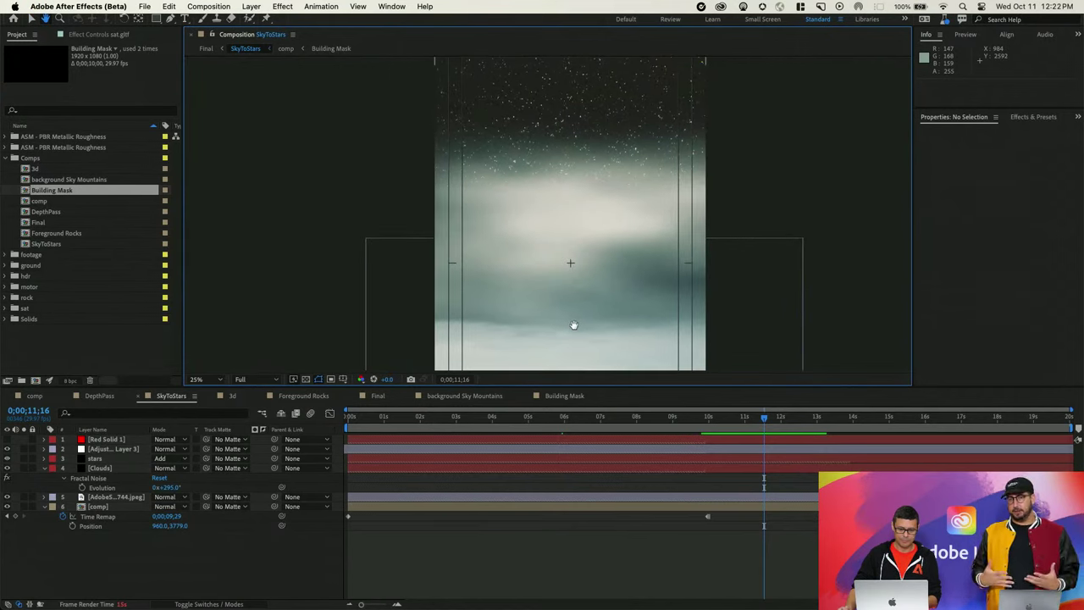
{"action": "key", "text": "v"}
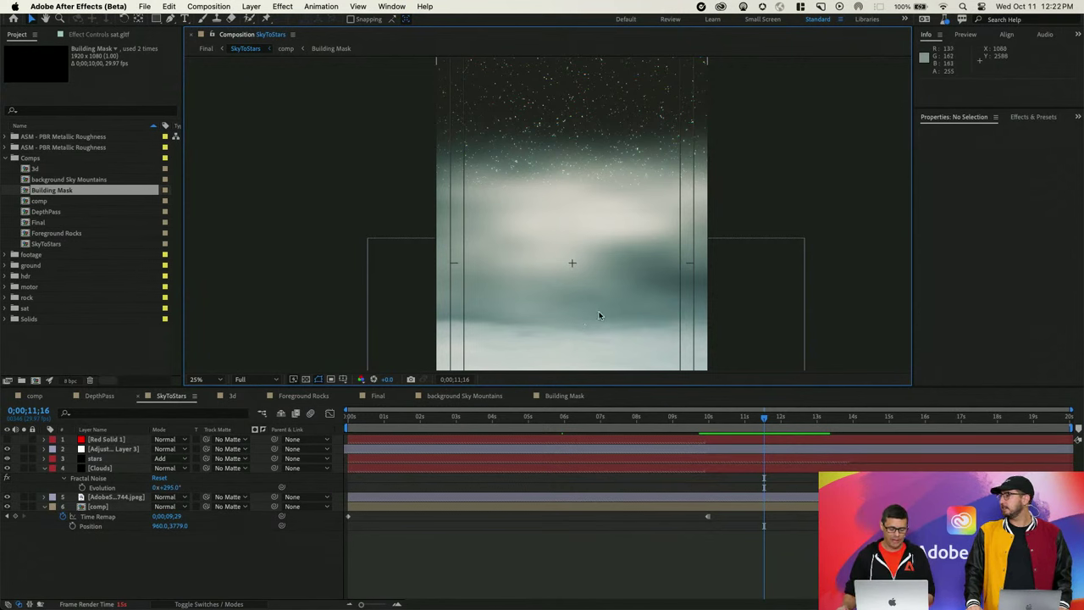
Inspect the large sphere building and the small models around its base at 100% magnification.
{"action": "left_click_drag", "start_coordinate": [618, 234], "coordinate": [618, 138]}
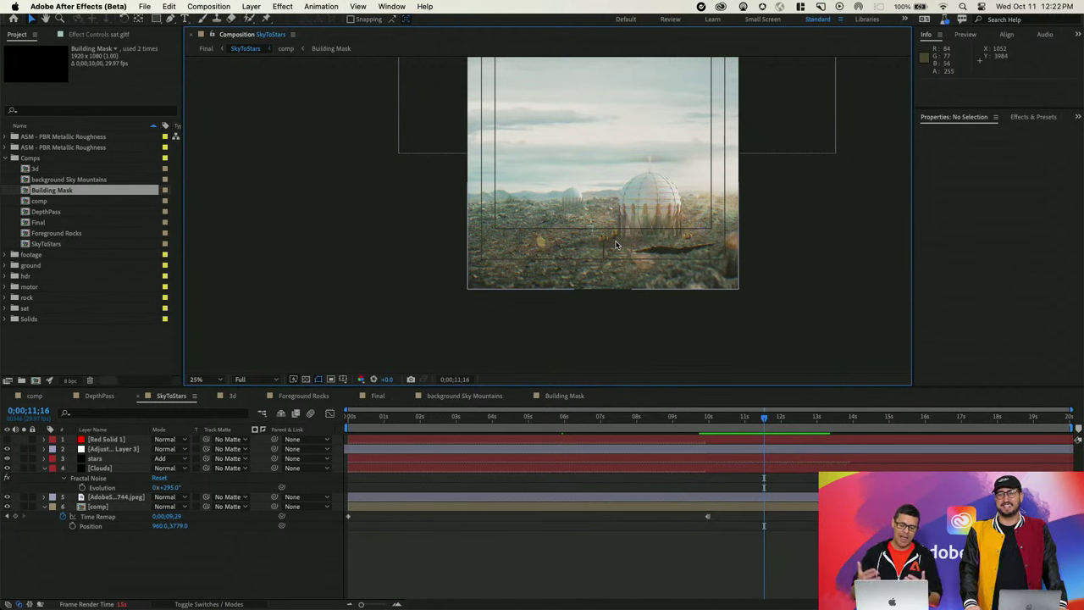
{"action": "key", "text": "period"}
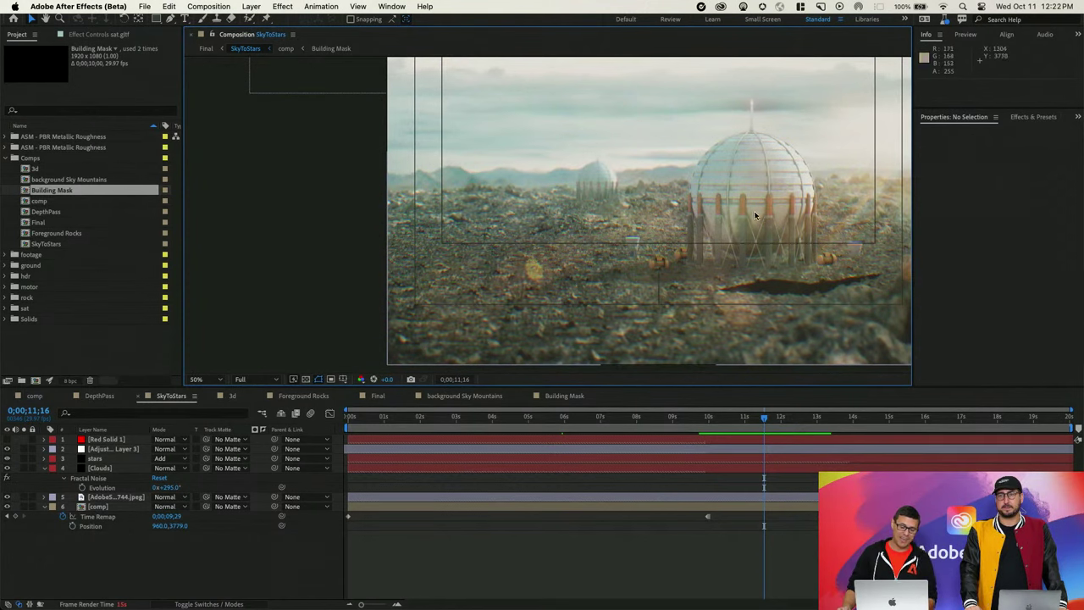
{"action": "key", "text": "/"}
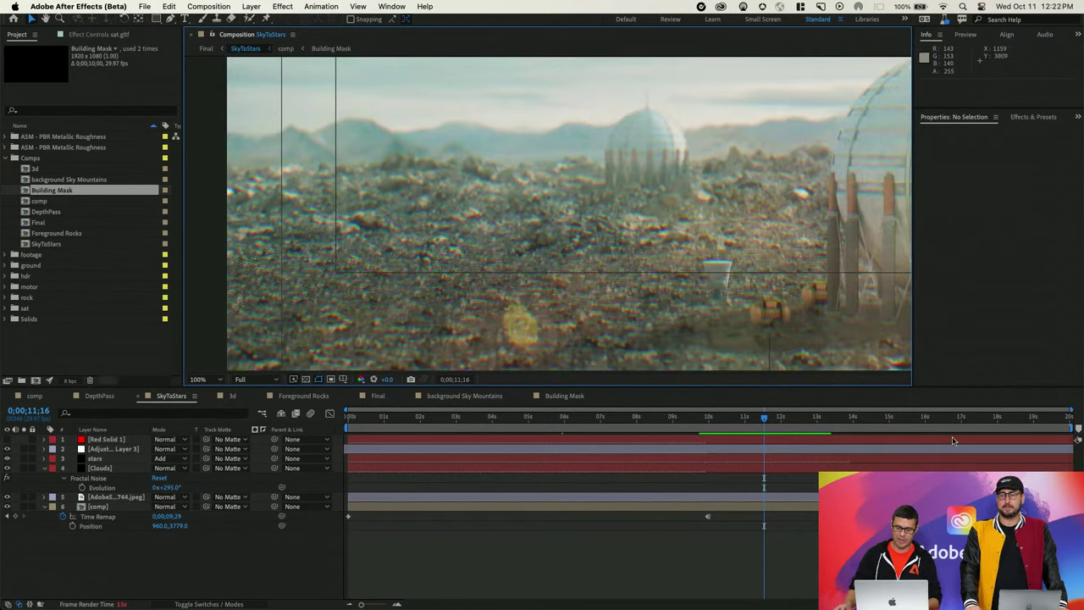
{"action": "left_click_drag", "start_coordinate": [718, 154], "coordinate": [506, 106]}
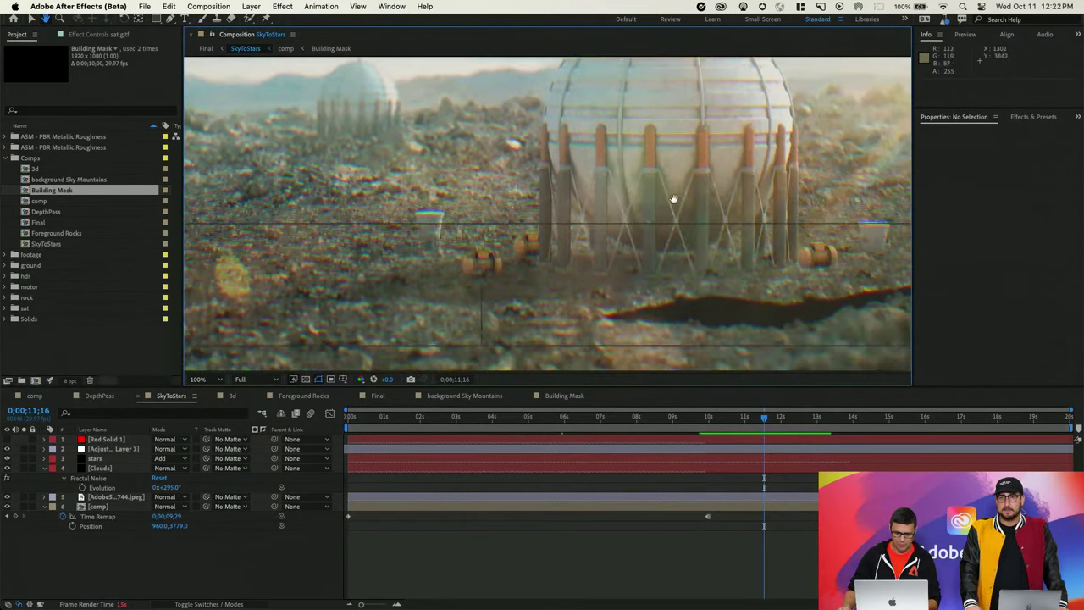
{"action": "left_click_drag", "start_coordinate": [673, 198], "coordinate": [658, 232]}
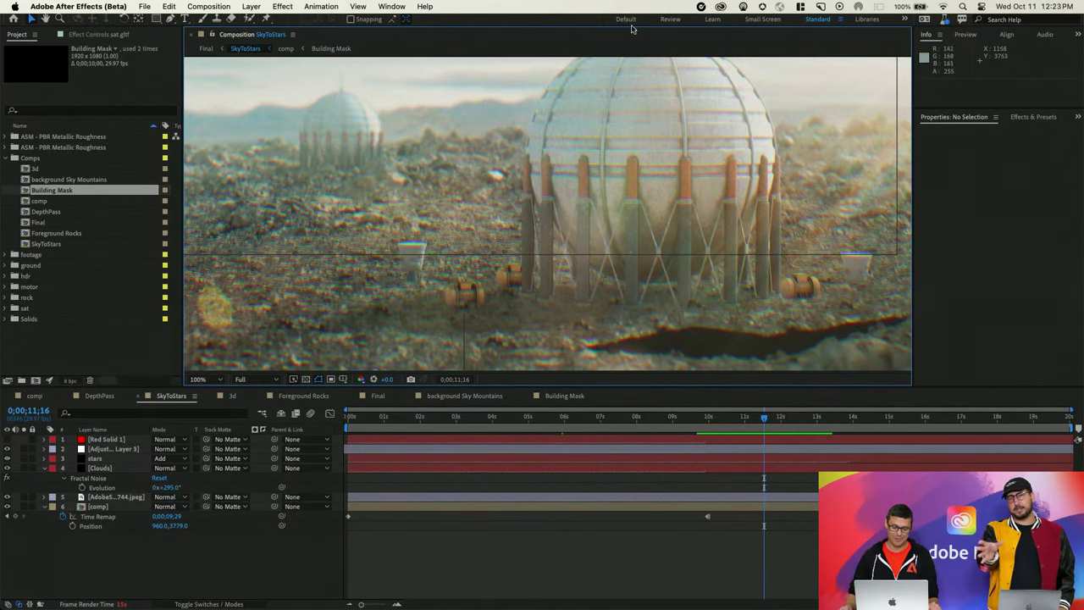
Enlarge the viewer again and examine the distant sphere, the sat model and the rocky foreground.
{"action": "left_click_drag", "start_coordinate": [712, 252], "coordinate": [818, 187]}
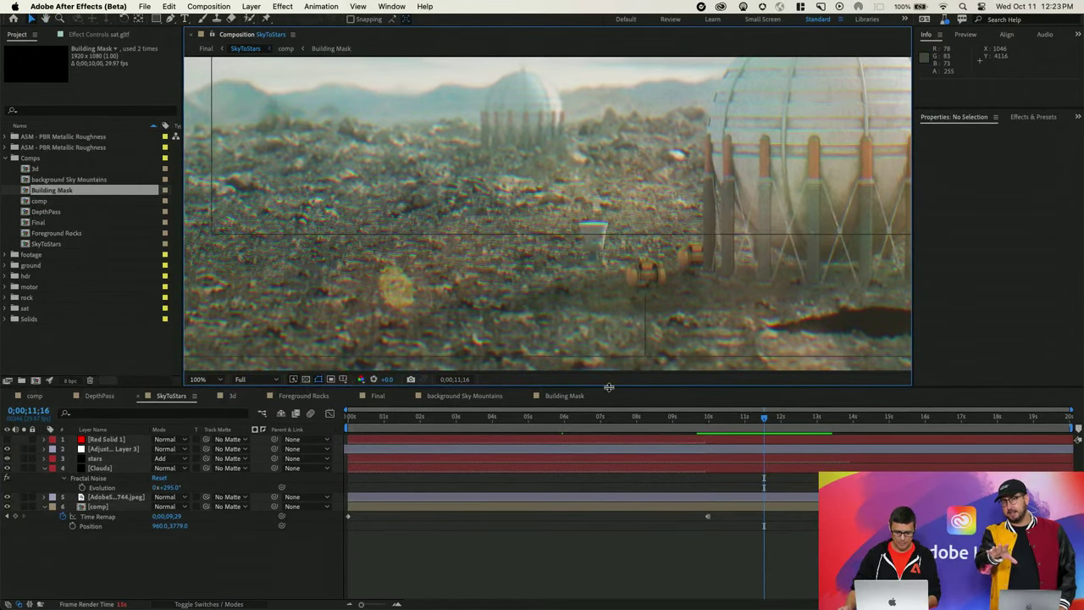
{"action": "left_click_drag", "start_coordinate": [612, 390], "coordinate": [627, 567]}
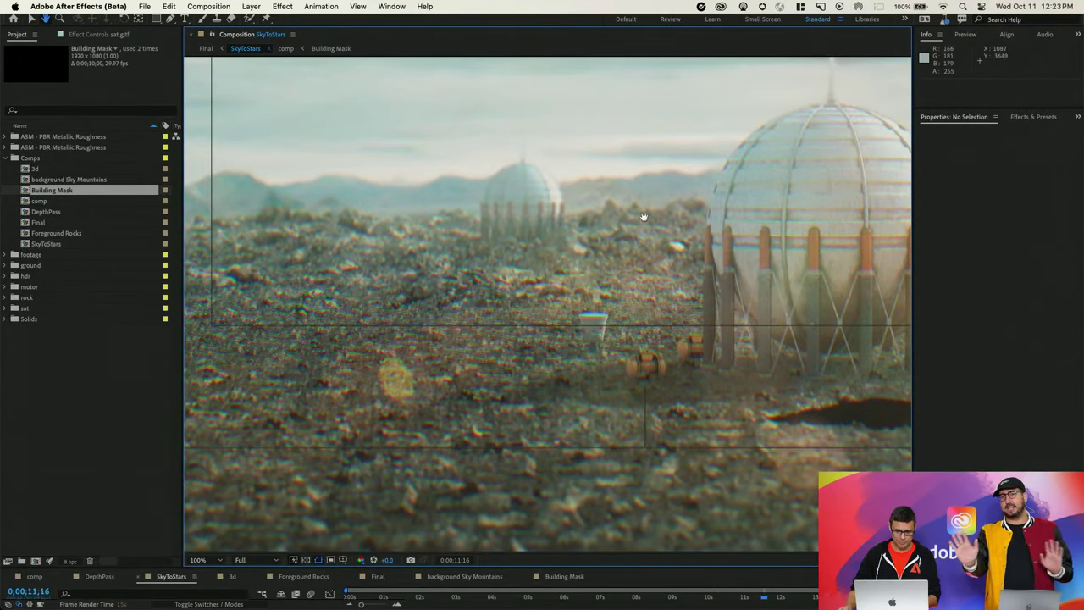
{"action": "left_click_drag", "start_coordinate": [647, 213], "coordinate": [753, 166]}
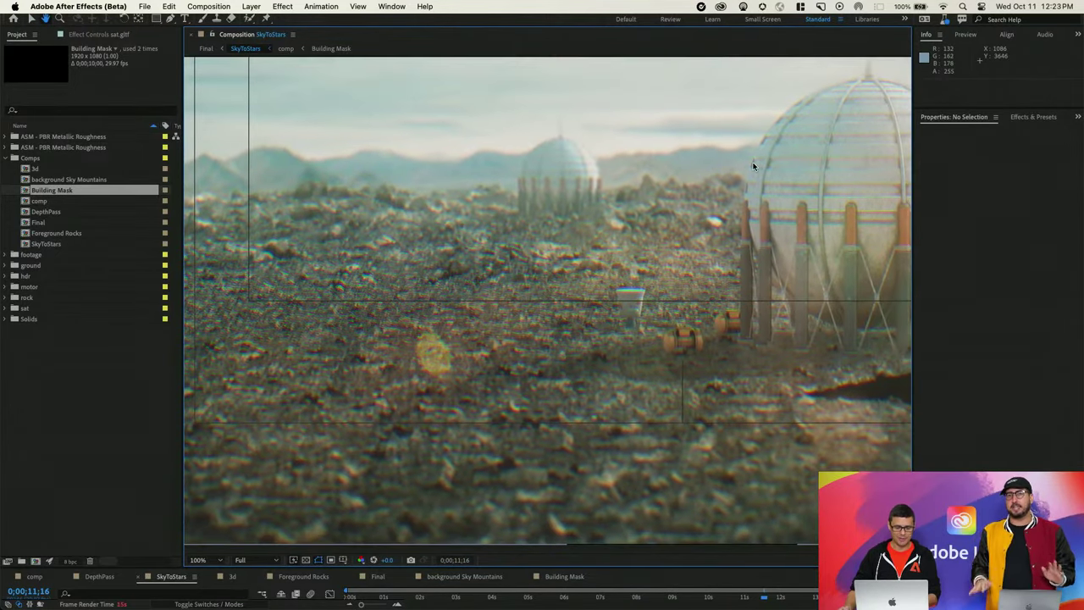
{"action": "key", "text": "v"}
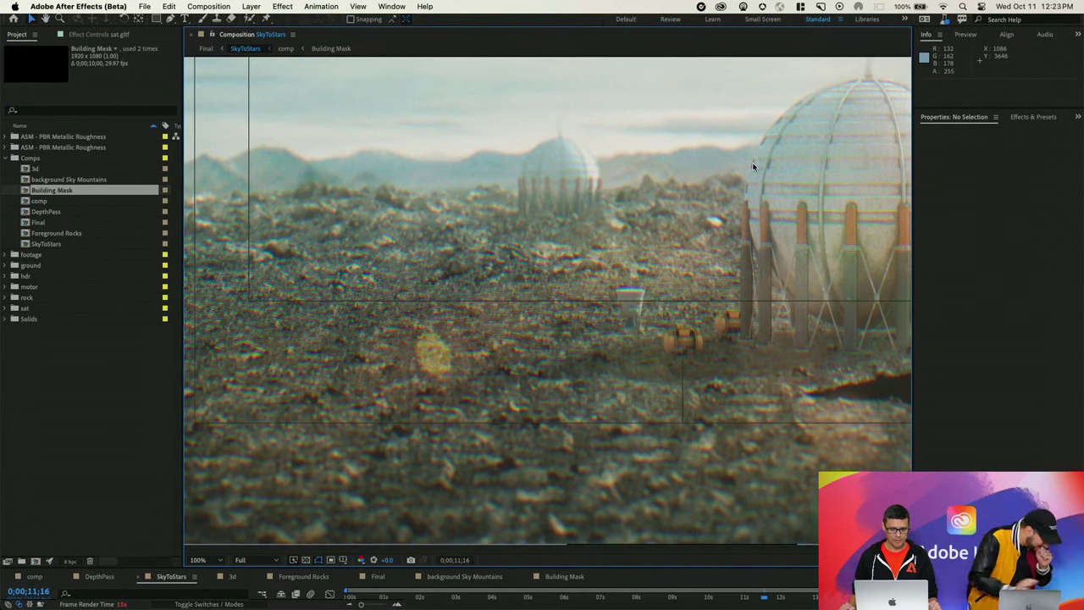